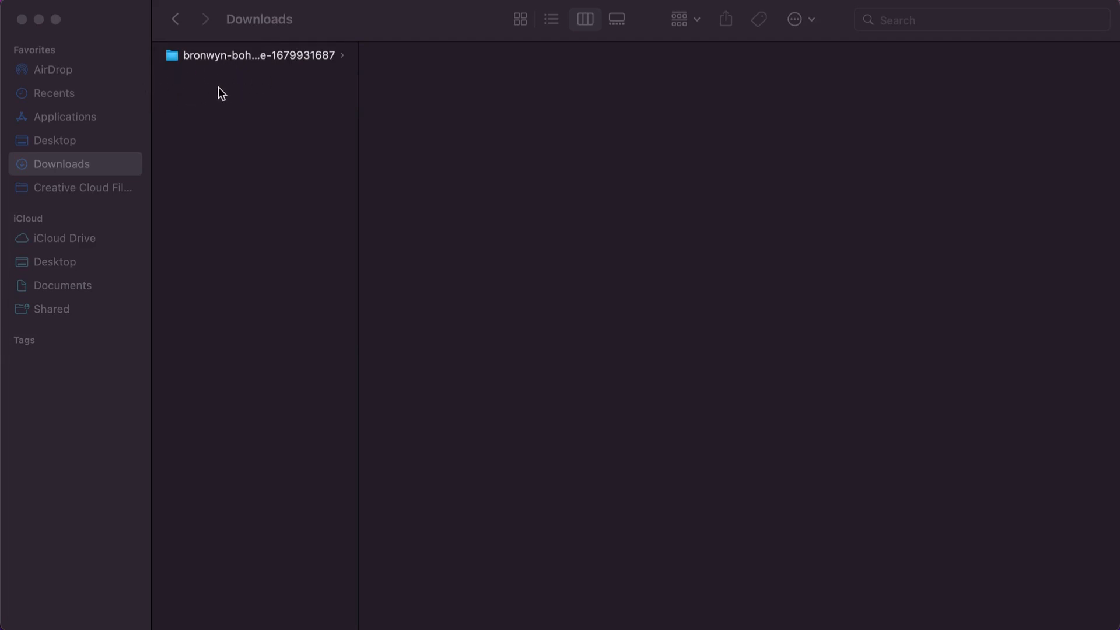
pyautogui.click(208, 56)
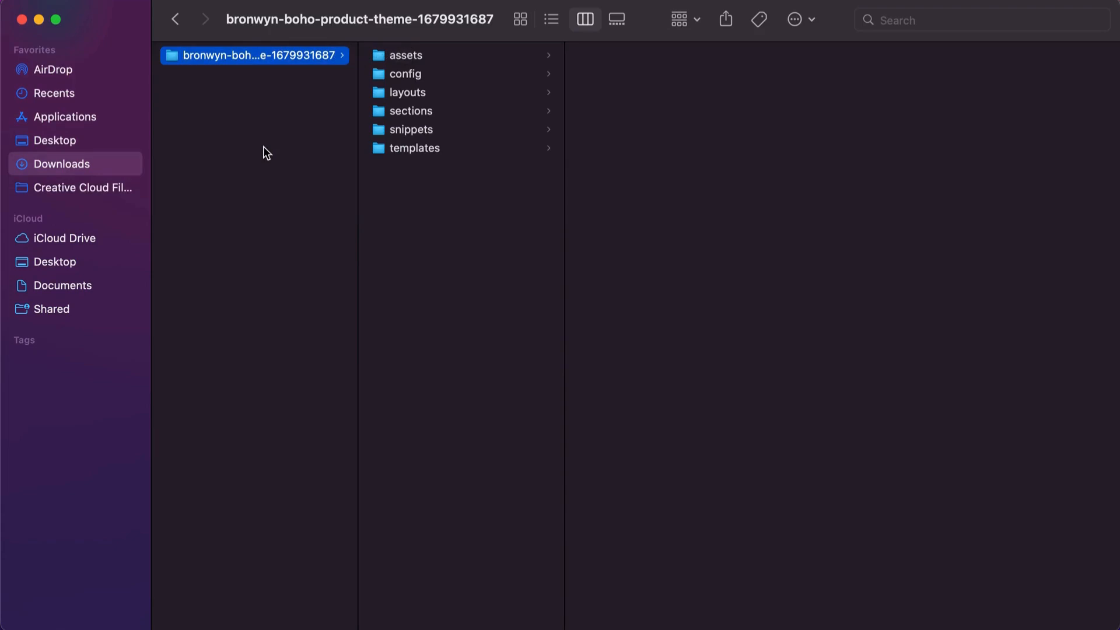
pyautogui.rightClick(239, 61)
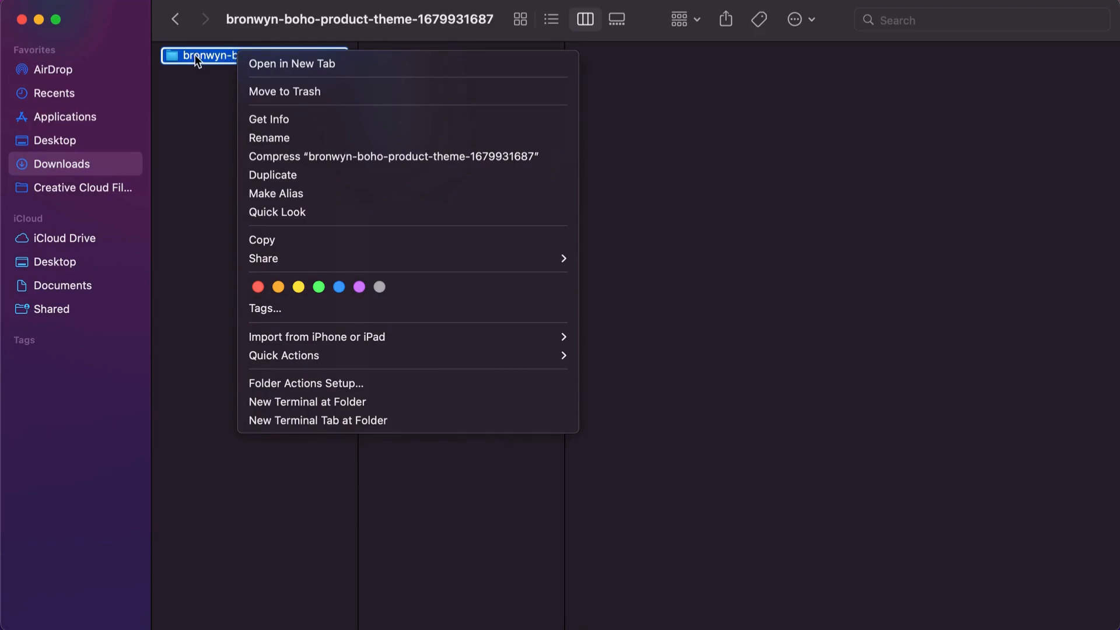
pyautogui.click(271, 157)
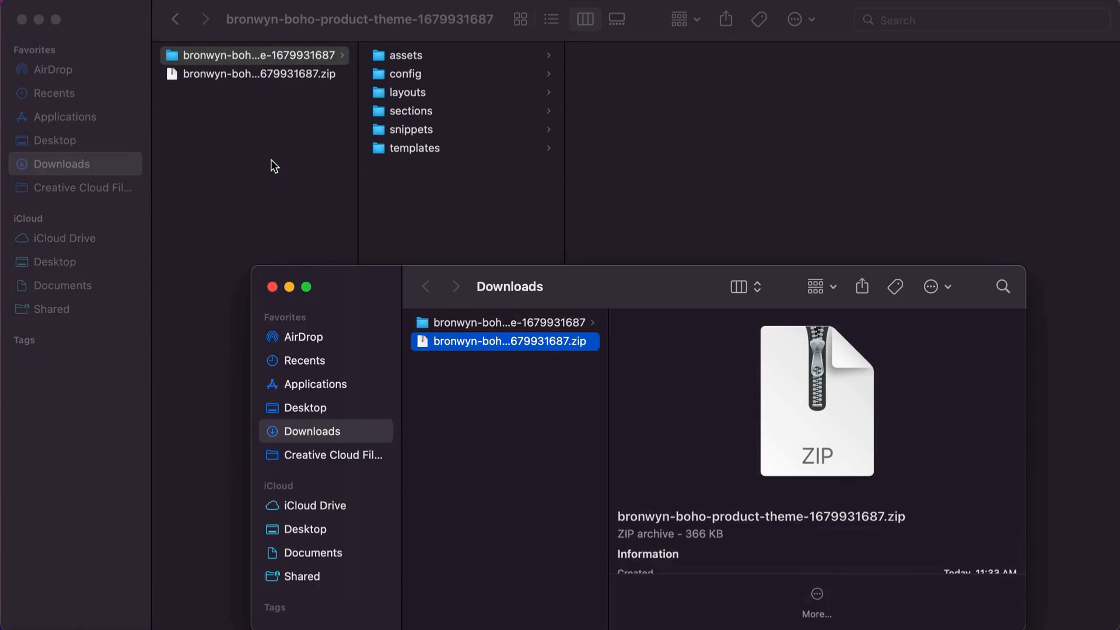
pyautogui.click(272, 287)
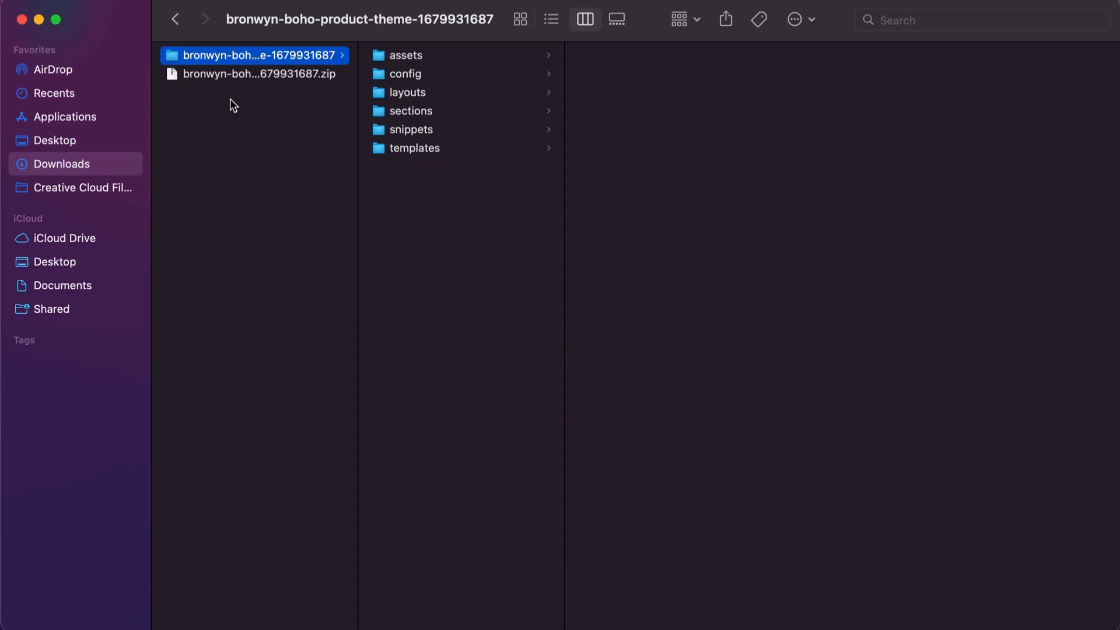
# - Switch to the Kajabi site's Design page in the browser and look over the live template section
pyautogui.moveTo(980, 628)
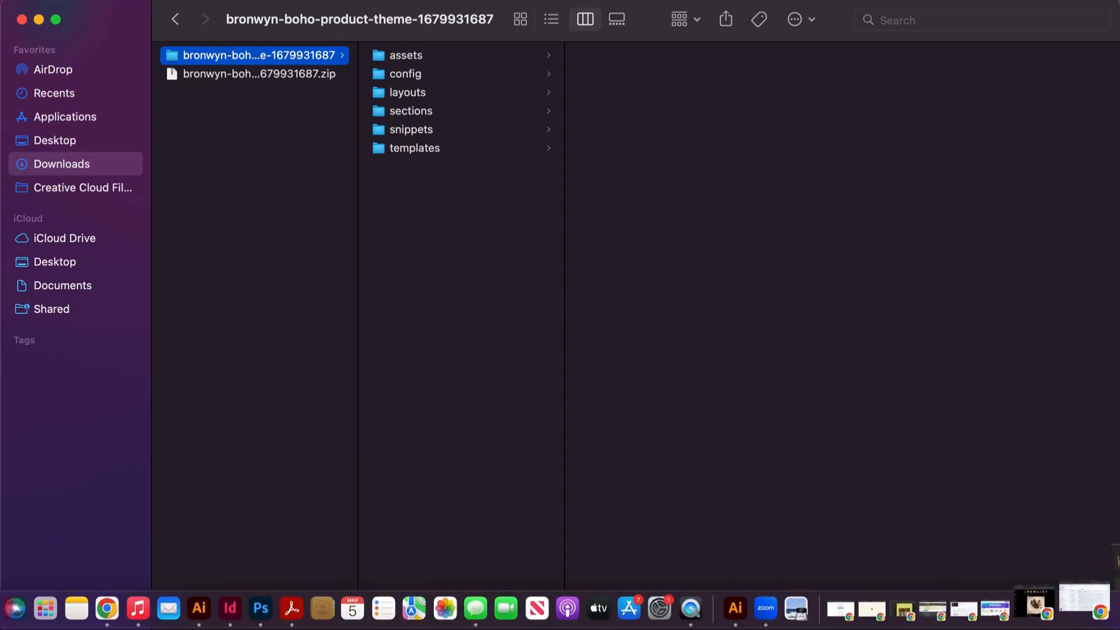
pyautogui.click(1106, 623)
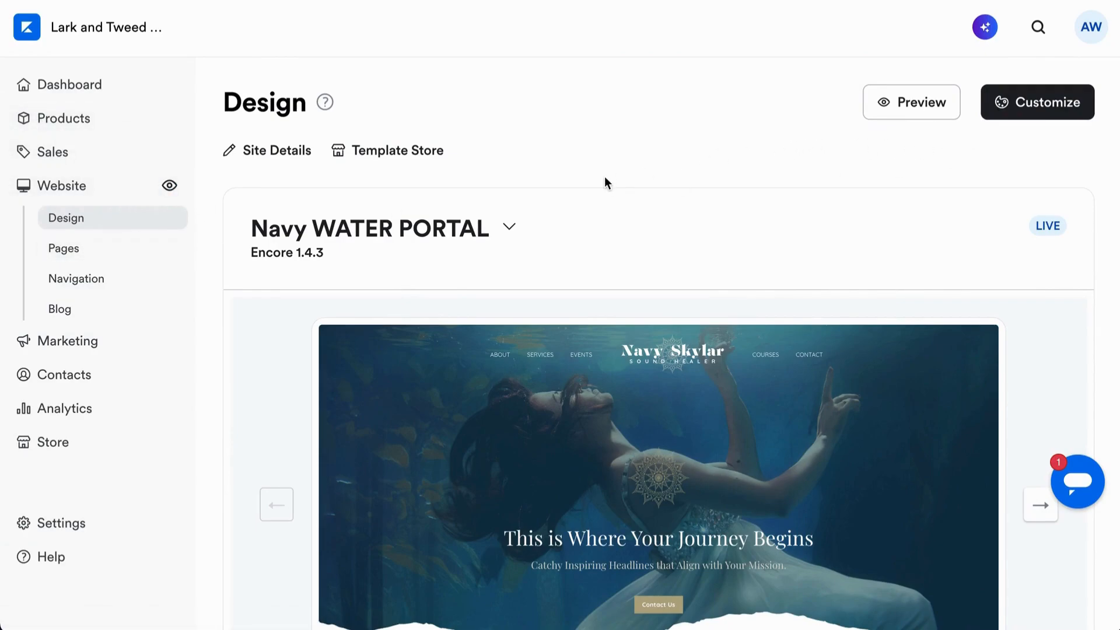
pyautogui.scroll(-1, 604, 176)
pyautogui.scroll(1, 605, 177)
pyautogui.scroll(-2, 490, 363)
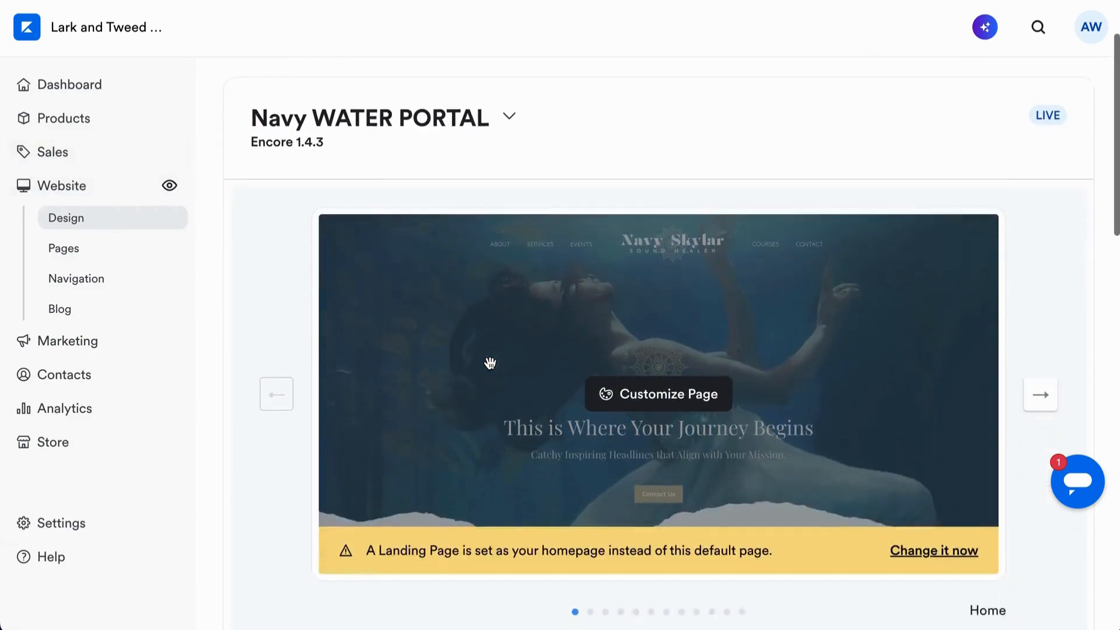
pyautogui.scroll(2, 876, 166)
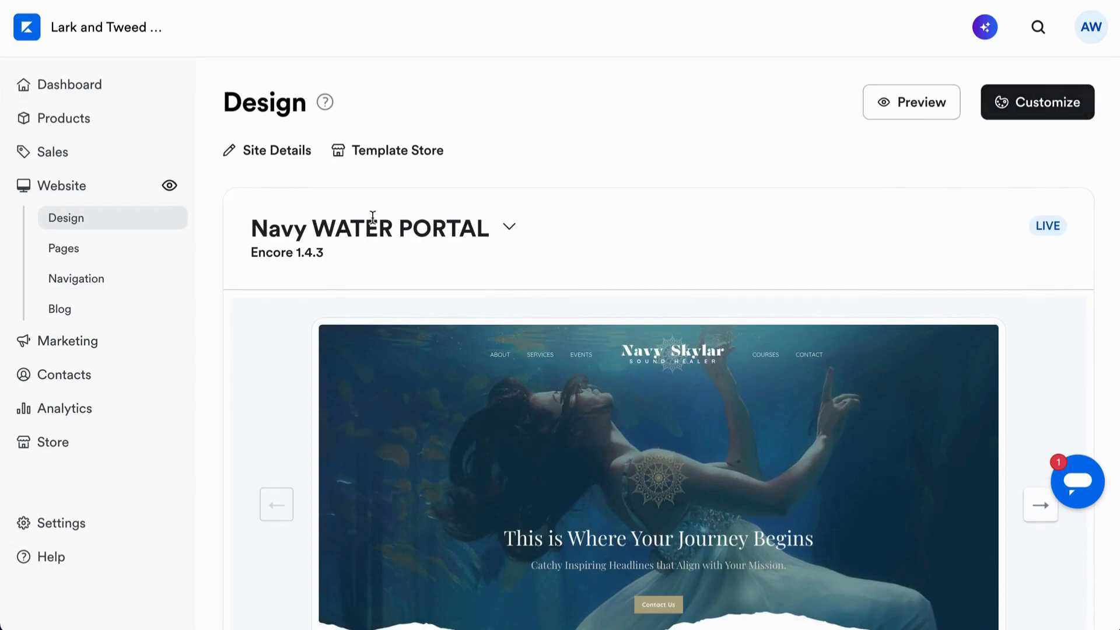
pyautogui.moveTo(693, 377)
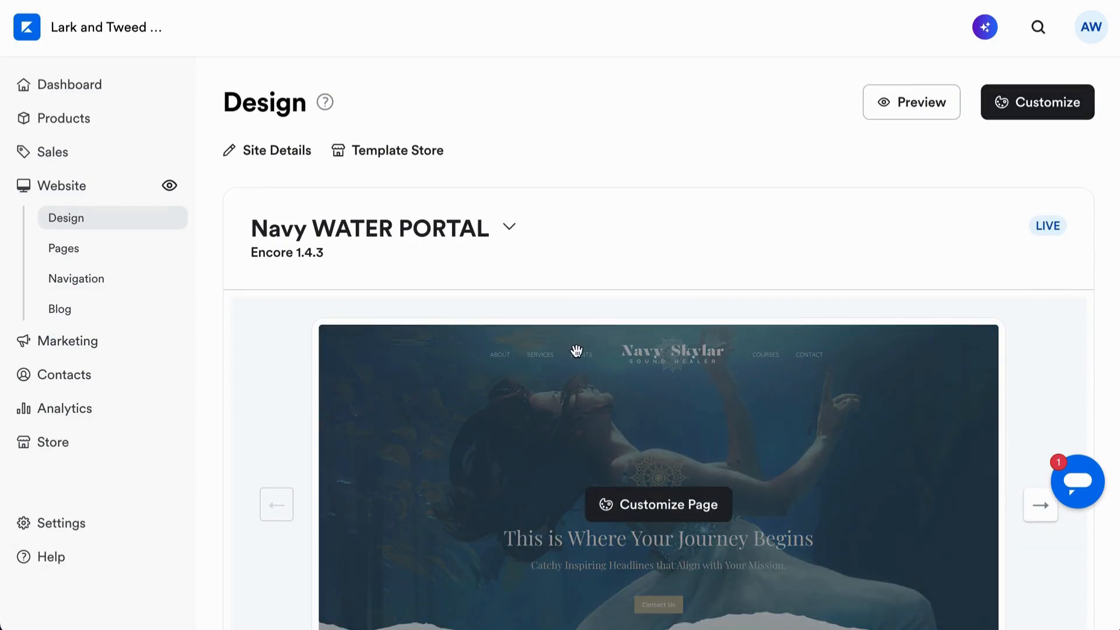
pyautogui.scroll(-2, 577, 350)
pyautogui.scroll(1, 525, 292)
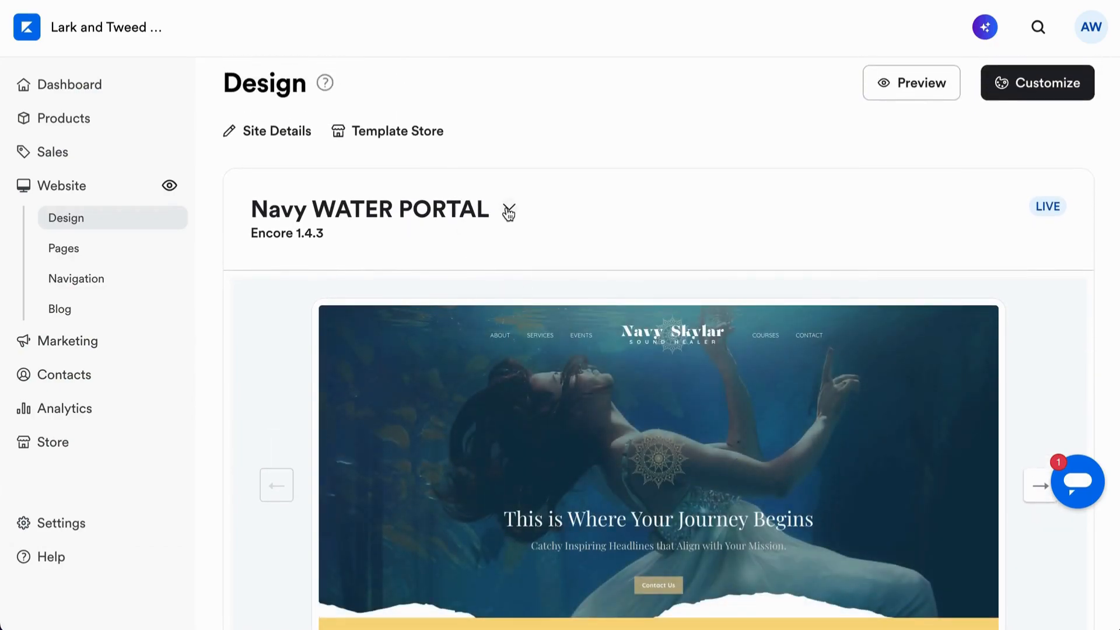
pyautogui.scroll(-1, 509, 213)
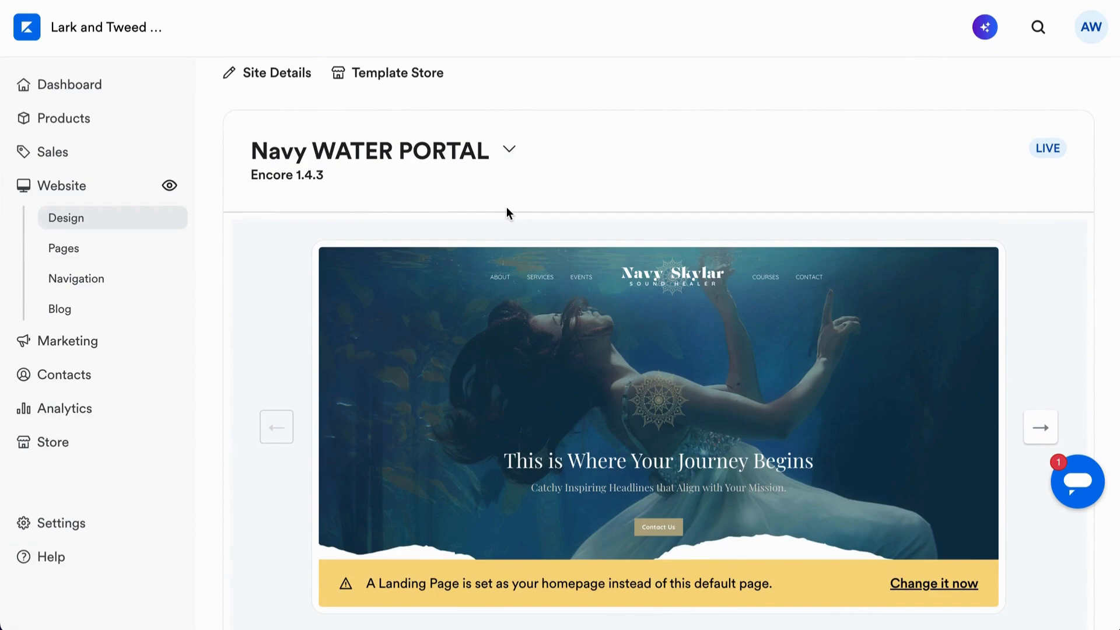
pyautogui.scroll(-5, 506, 208)
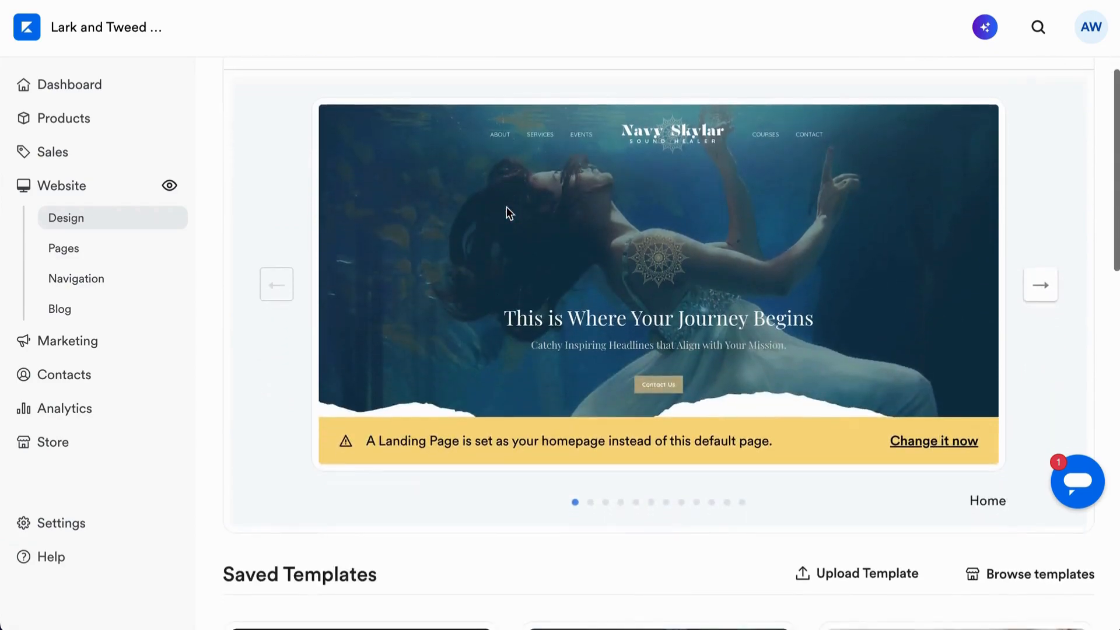
pyautogui.scroll(5, 506, 208)
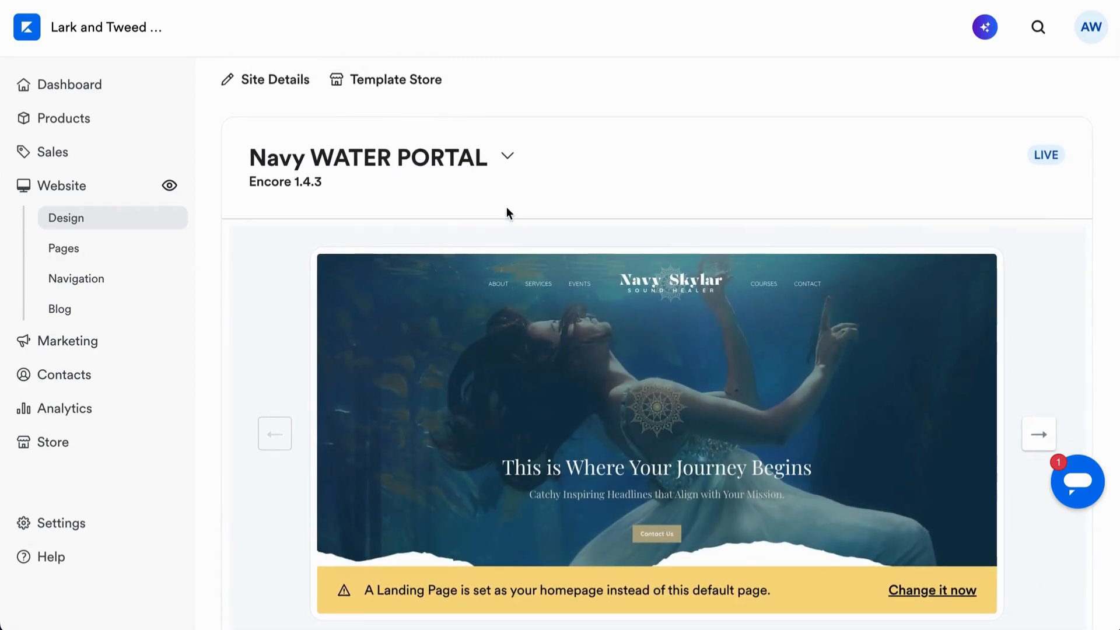
# - Upload bronwyn-boho-product-theme-1679931687.zip from the computer's Downloads folder as a website template
pyautogui.scroll(-4, 507, 207)
pyautogui.scroll(-1, 506, 206)
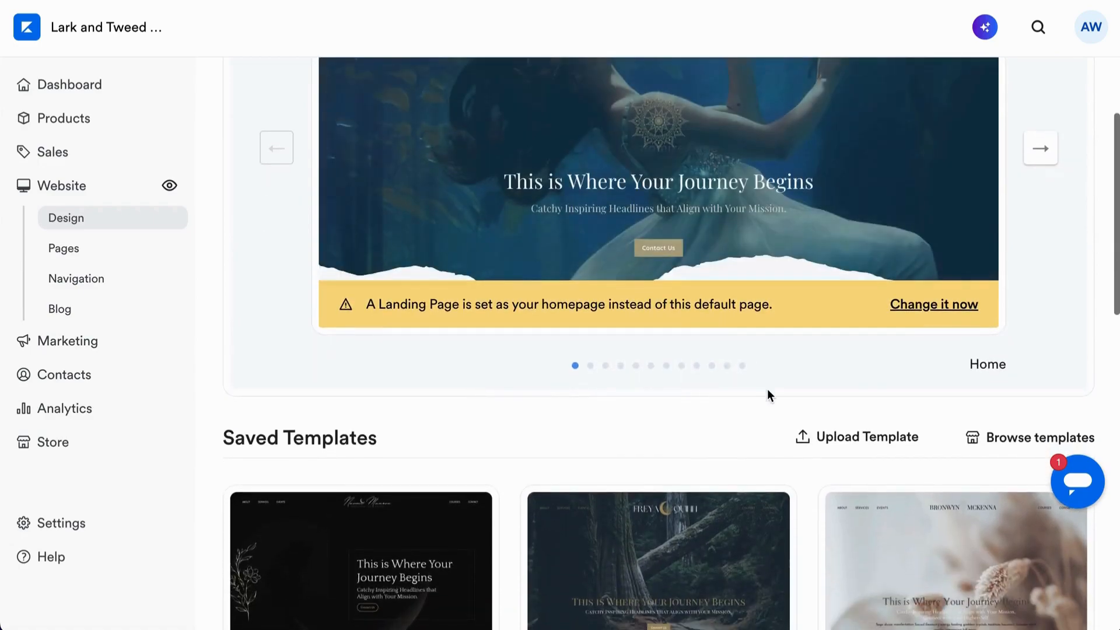
pyautogui.click(836, 439)
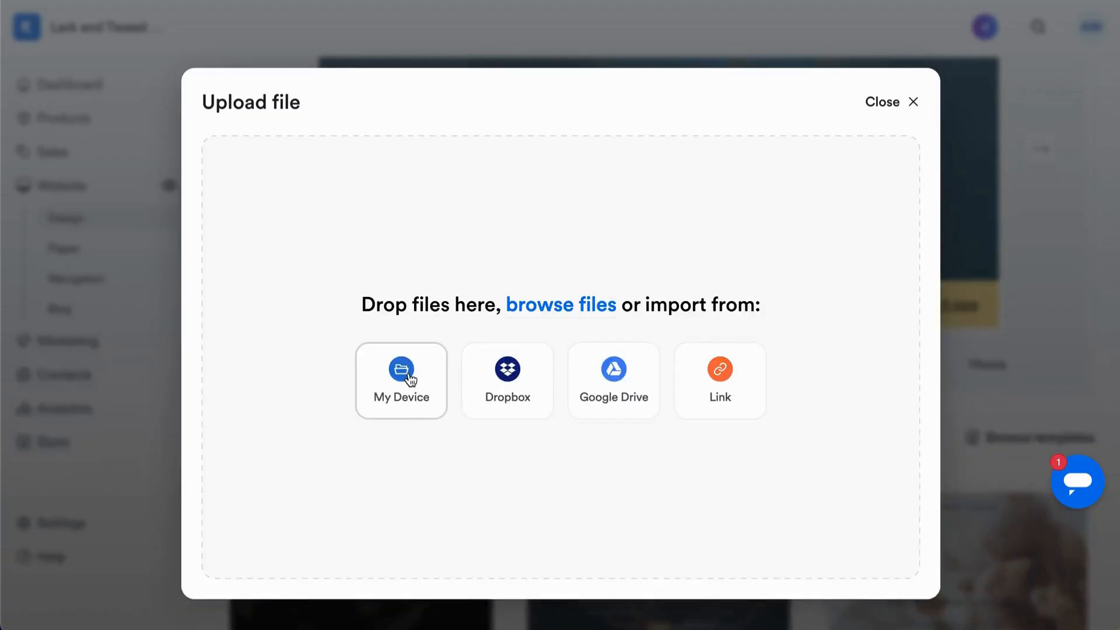
pyautogui.click(410, 379)
pyautogui.click(217, 145)
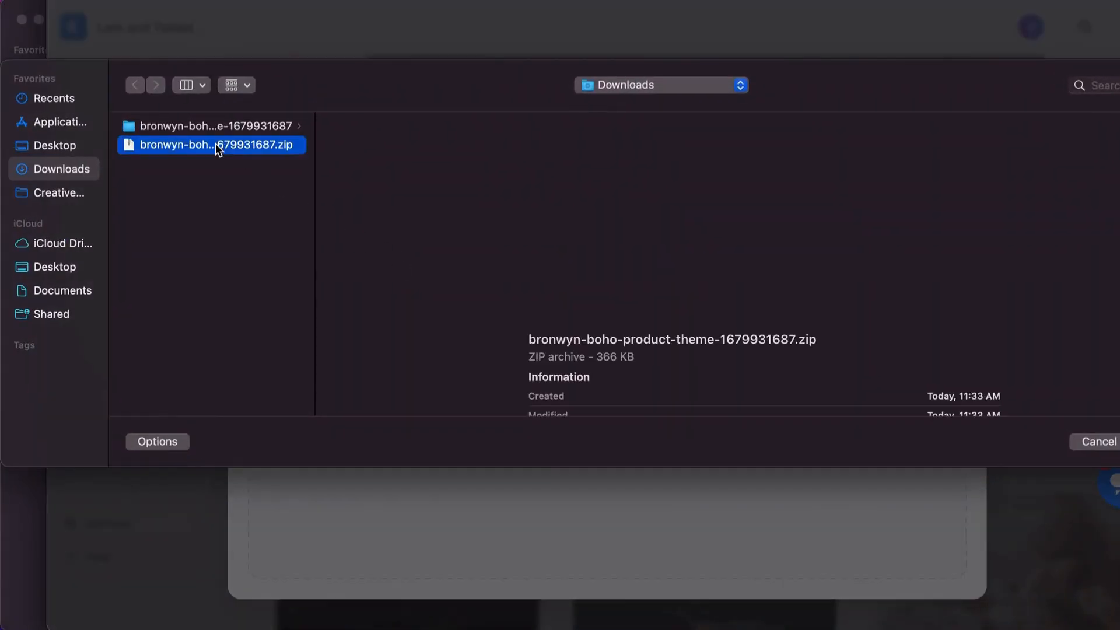
pyautogui.press('Return')
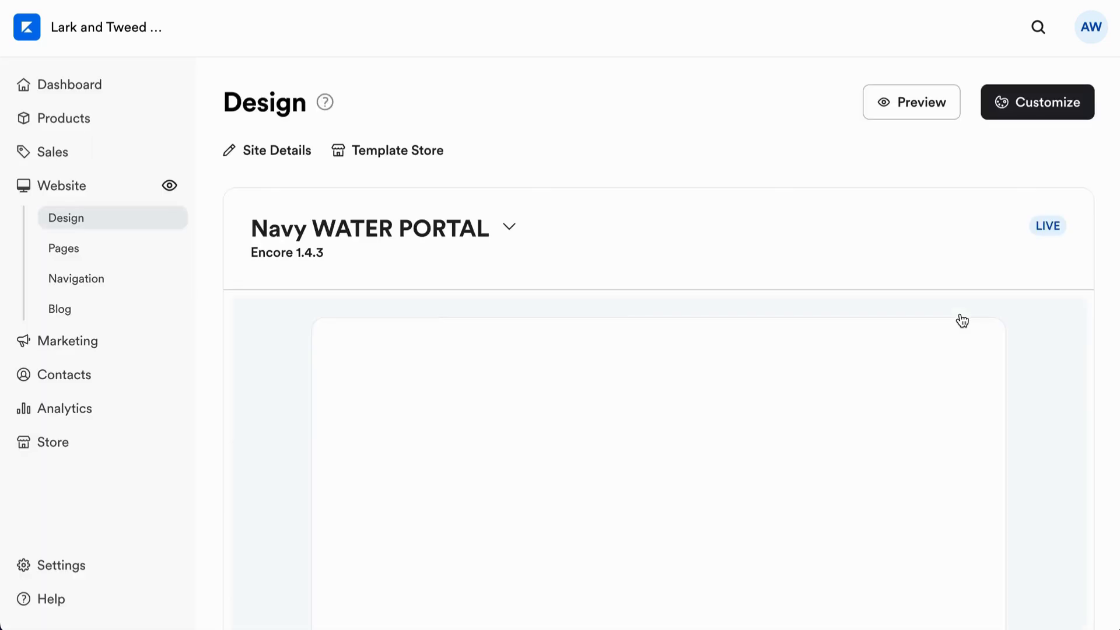
# - Delete the invalid Bronwyn Boho Product template from the Saved Templates and check the list
pyautogui.scroll(-8, 963, 320)
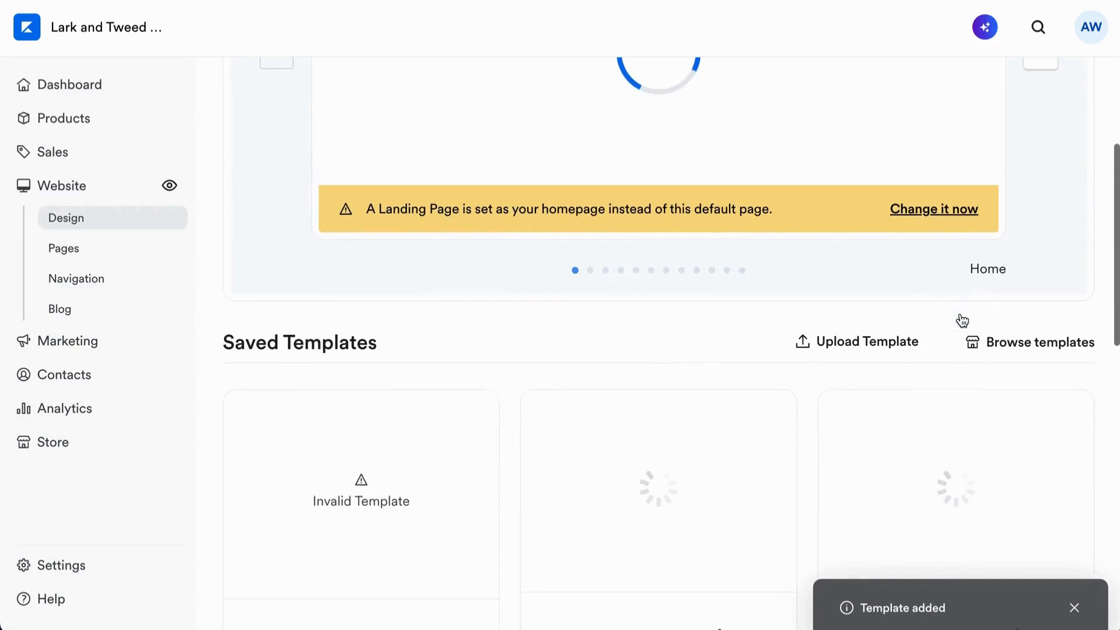
pyautogui.moveTo(385, 524)
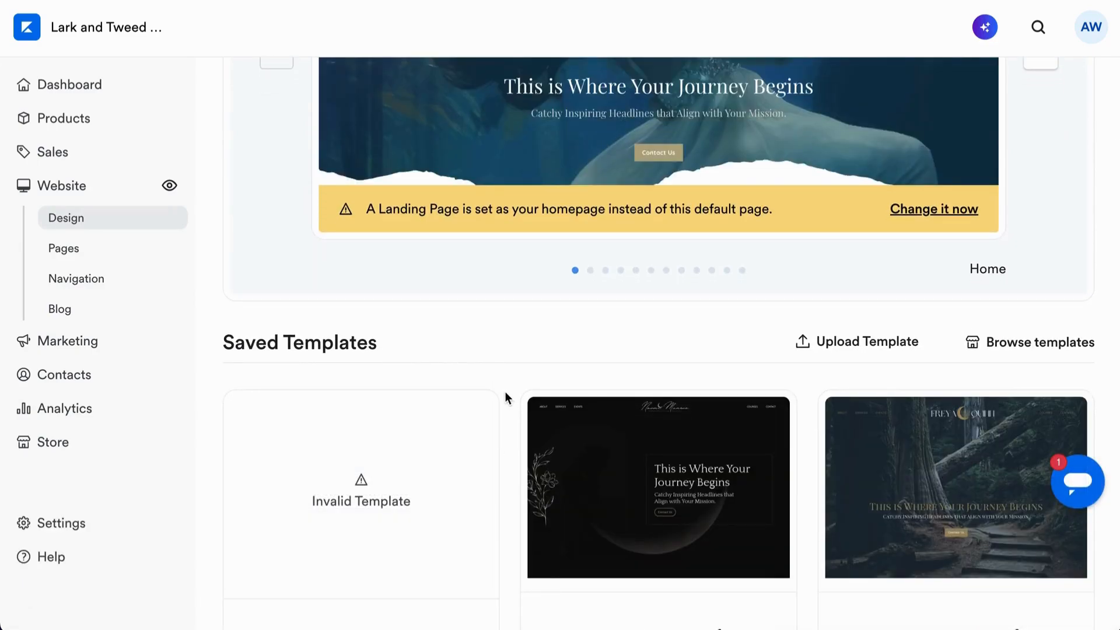
pyautogui.scroll(-3, 503, 398)
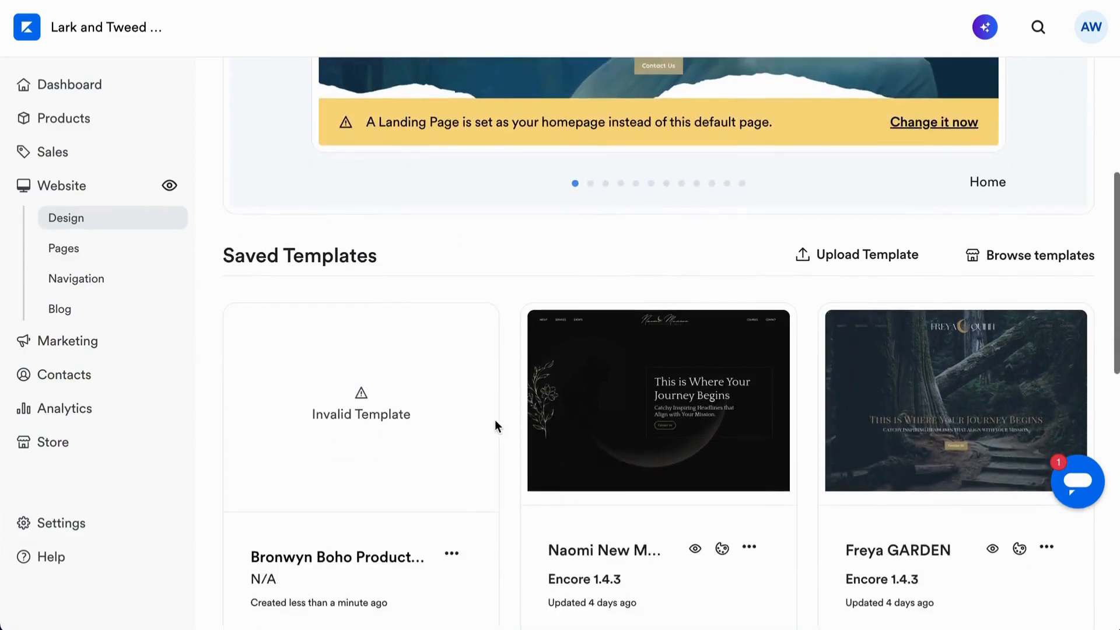
pyautogui.moveTo(377, 377)
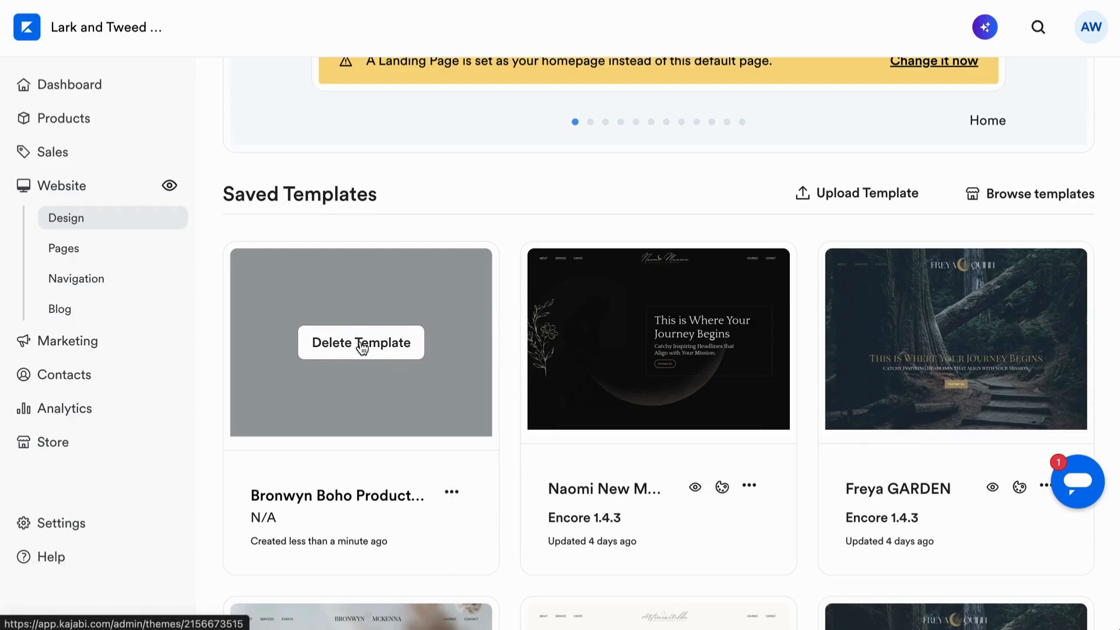
pyautogui.click(362, 345)
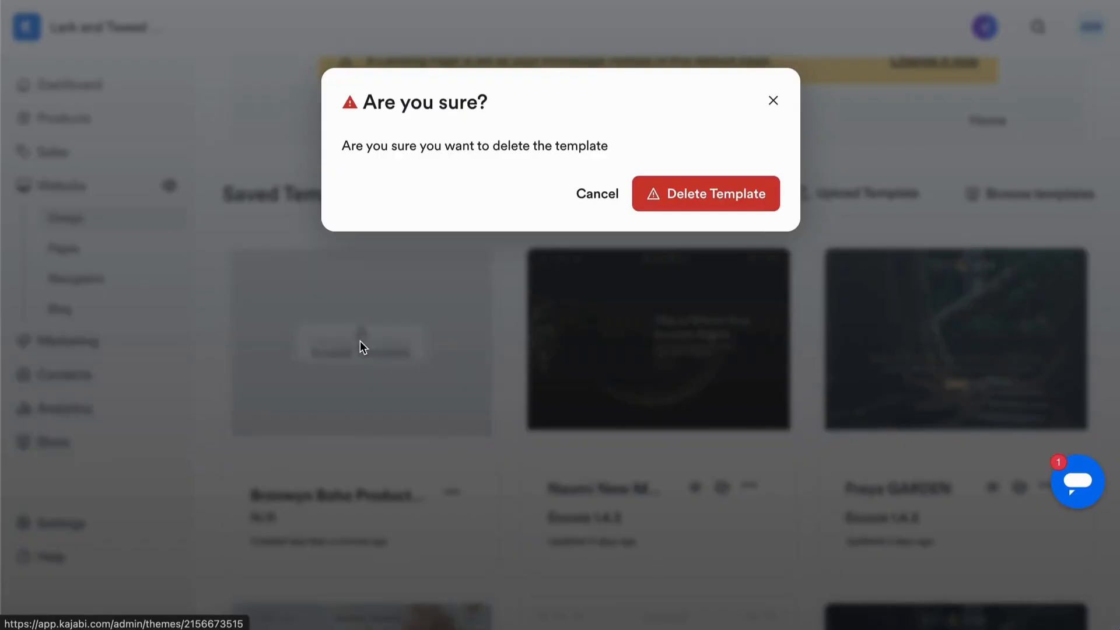
pyautogui.click(716, 191)
pyautogui.scroll(5, 583, 154)
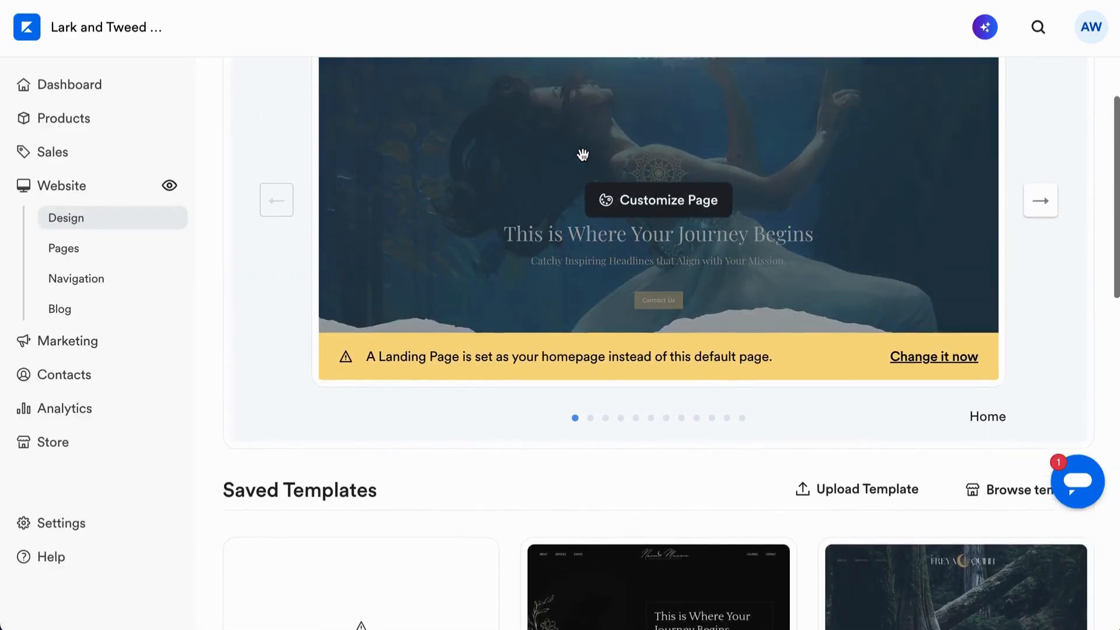
pyautogui.scroll(-5, 583, 154)
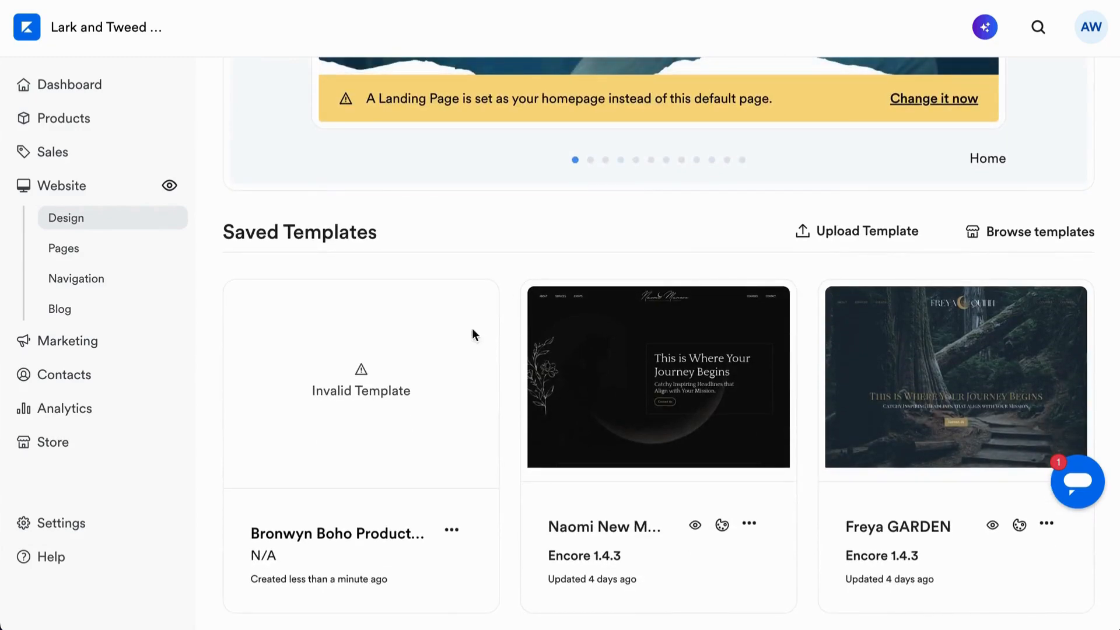
pyautogui.click(382, 380)
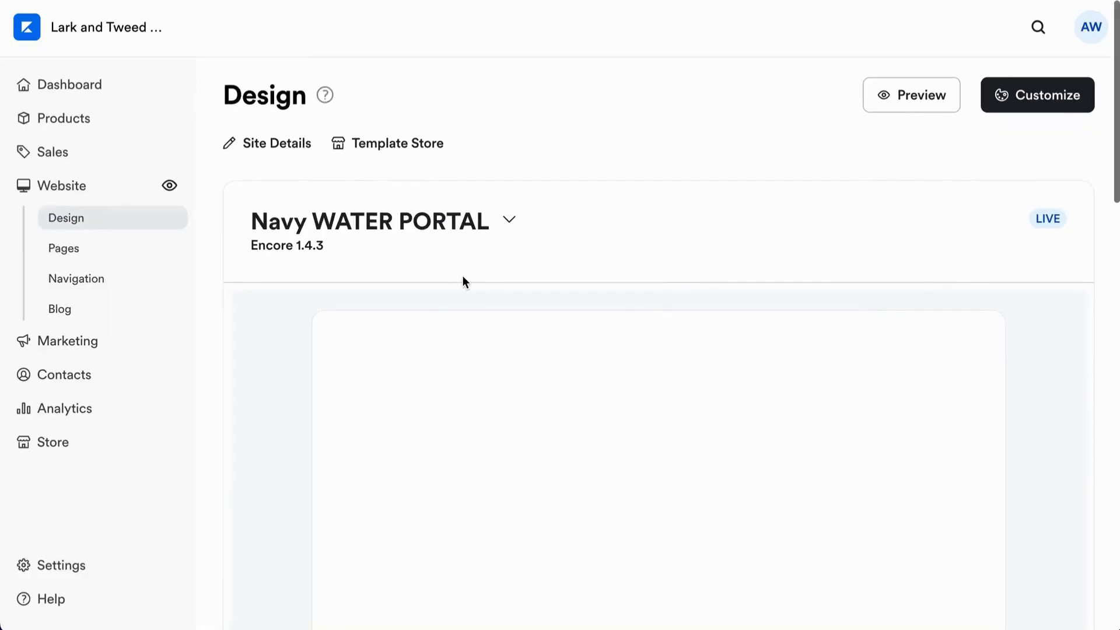
pyautogui.scroll(-10, 463, 275)
pyautogui.scroll(10, 463, 276)
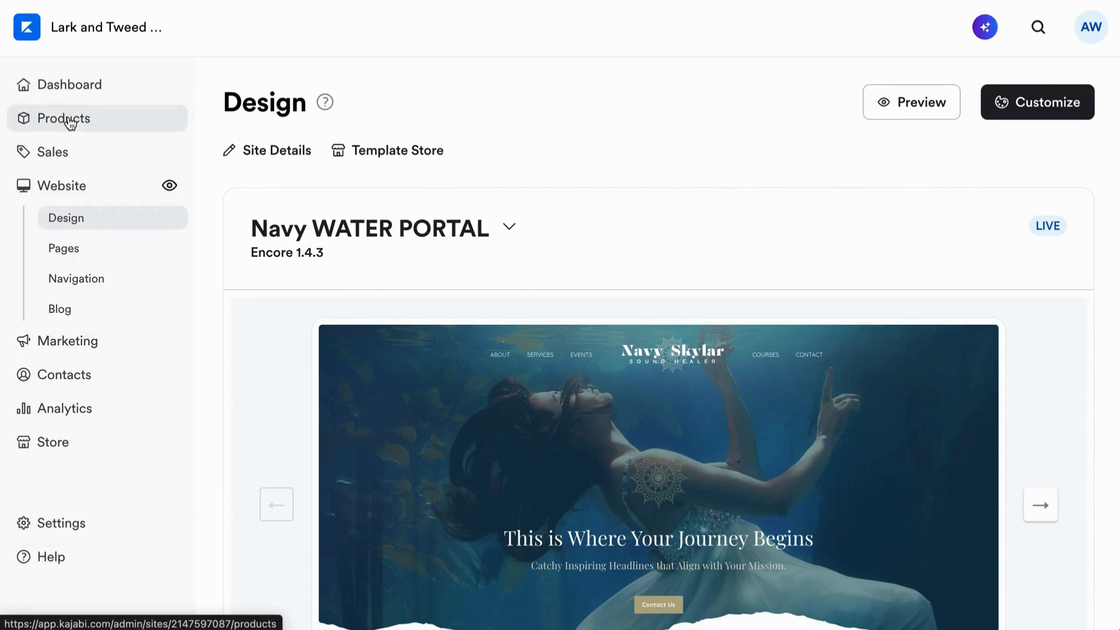
# - Go to the site's products and start a new product of the Course type
pyautogui.click(69, 121)
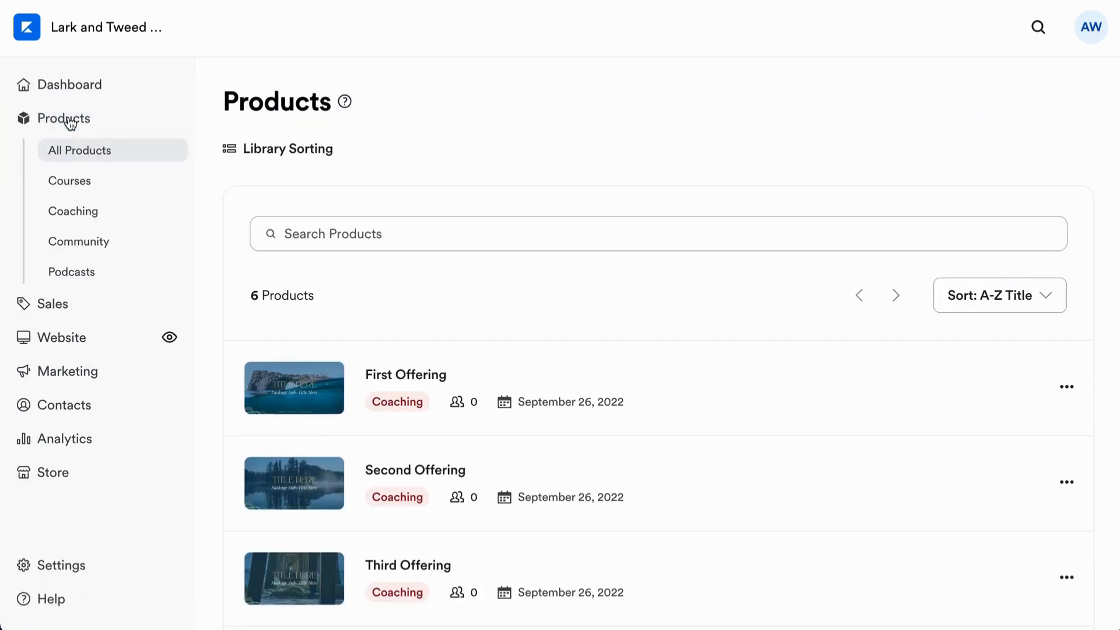
pyautogui.scroll(-6, 419, 314)
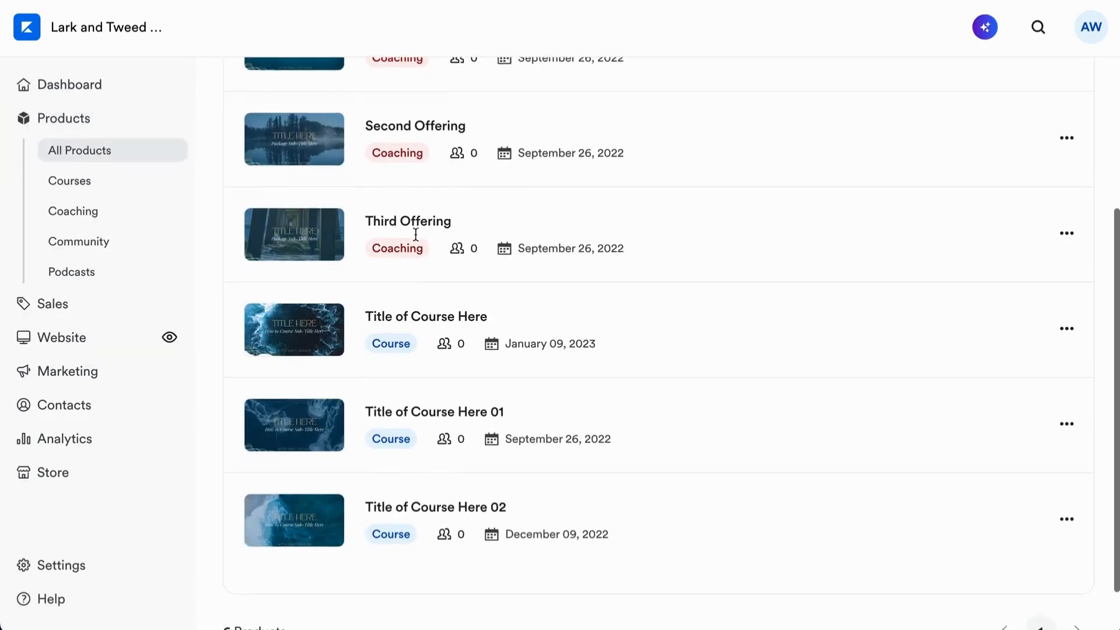
pyautogui.scroll(6, 455, 247)
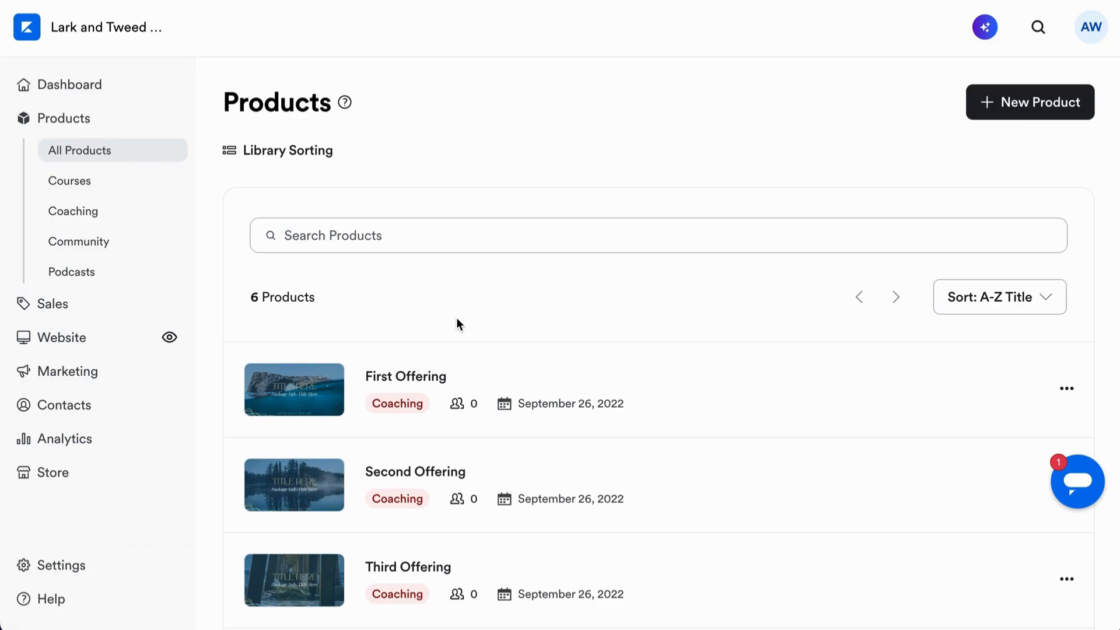
pyautogui.scroll(-2, 531, 424)
pyautogui.scroll(2, 531, 423)
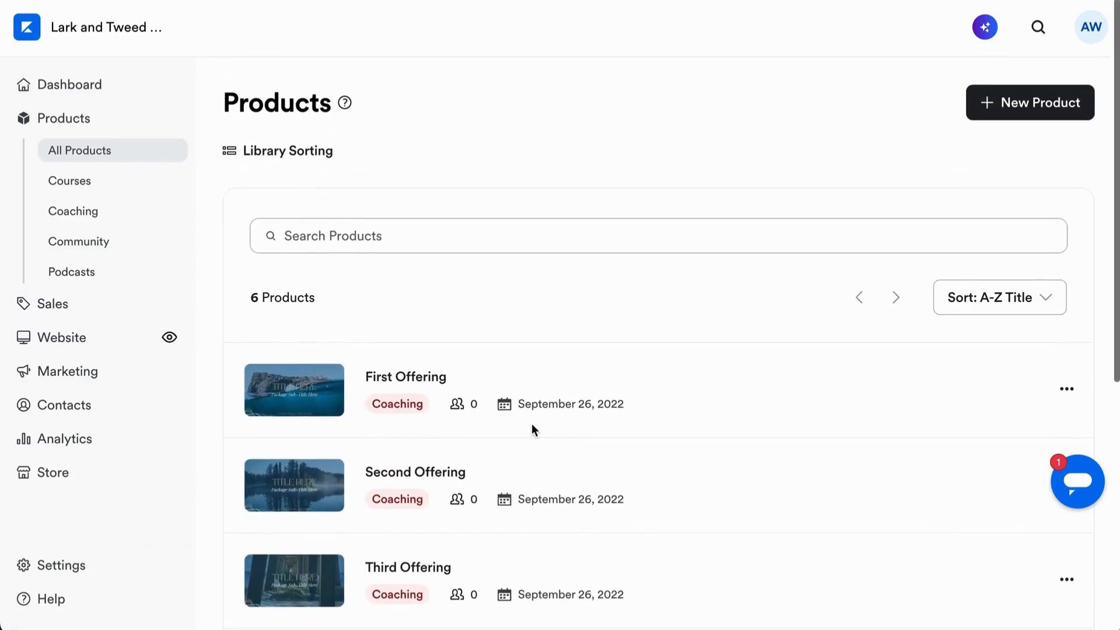
pyautogui.click(1032, 103)
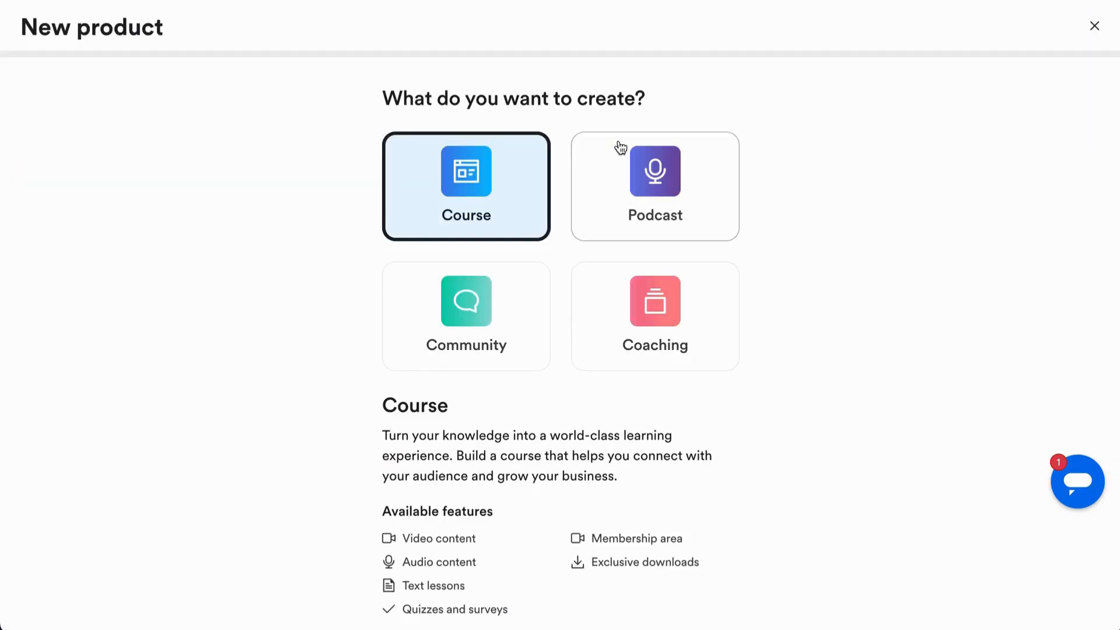
pyautogui.scroll(-2, 518, 180)
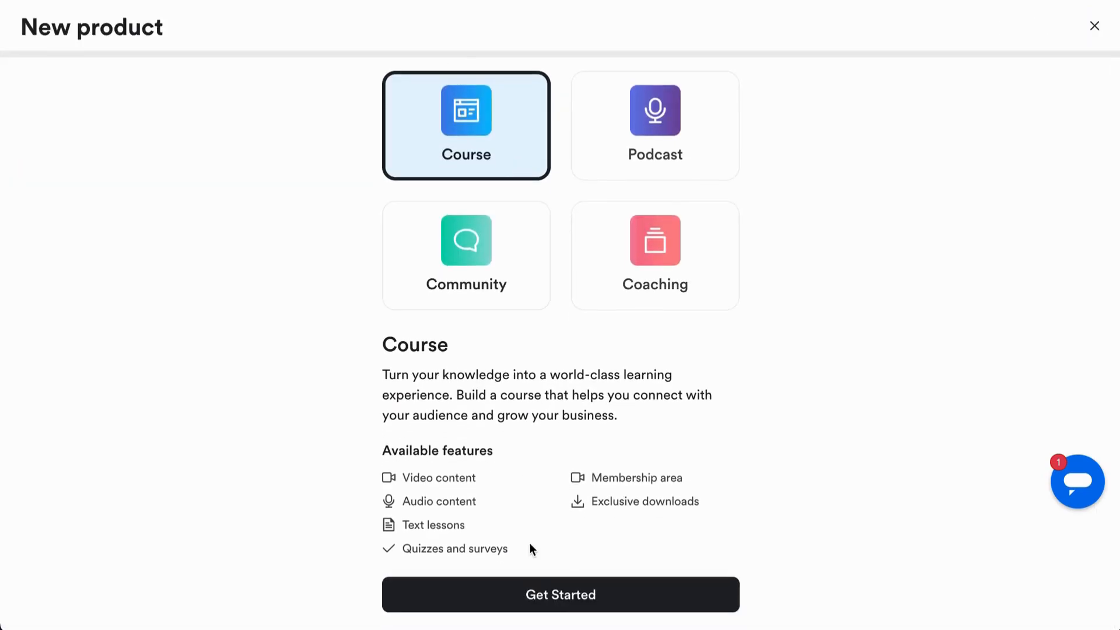
pyautogui.click(548, 598)
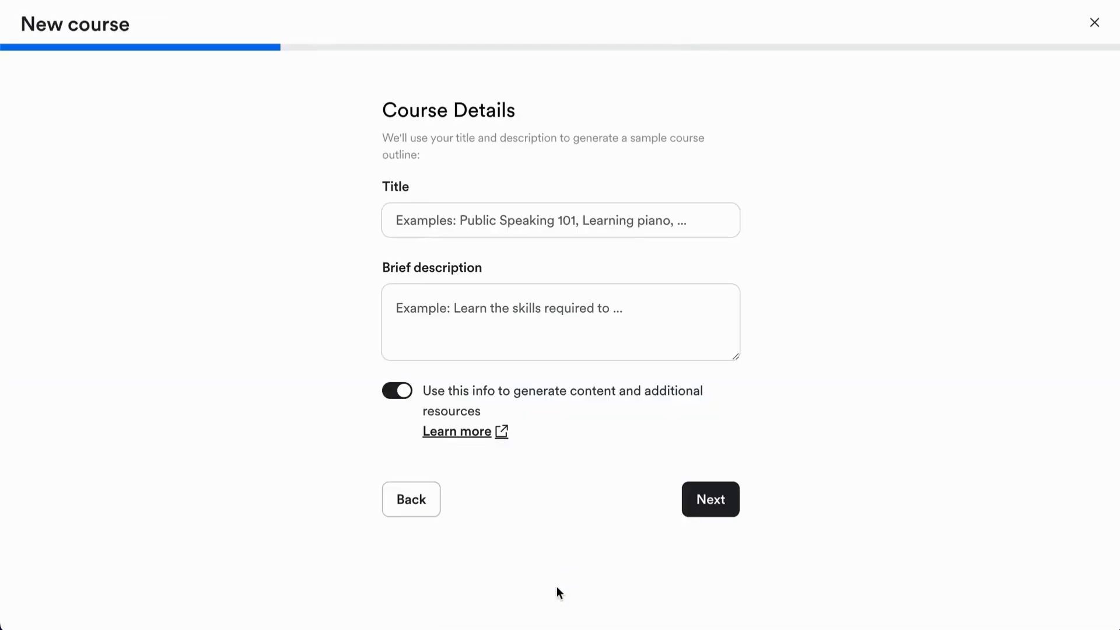
# - Title the new course "Test Course", leave its description empty and continue to the appearance settings
pyautogui.click(452, 220)
pyautogui.write('Test Course')
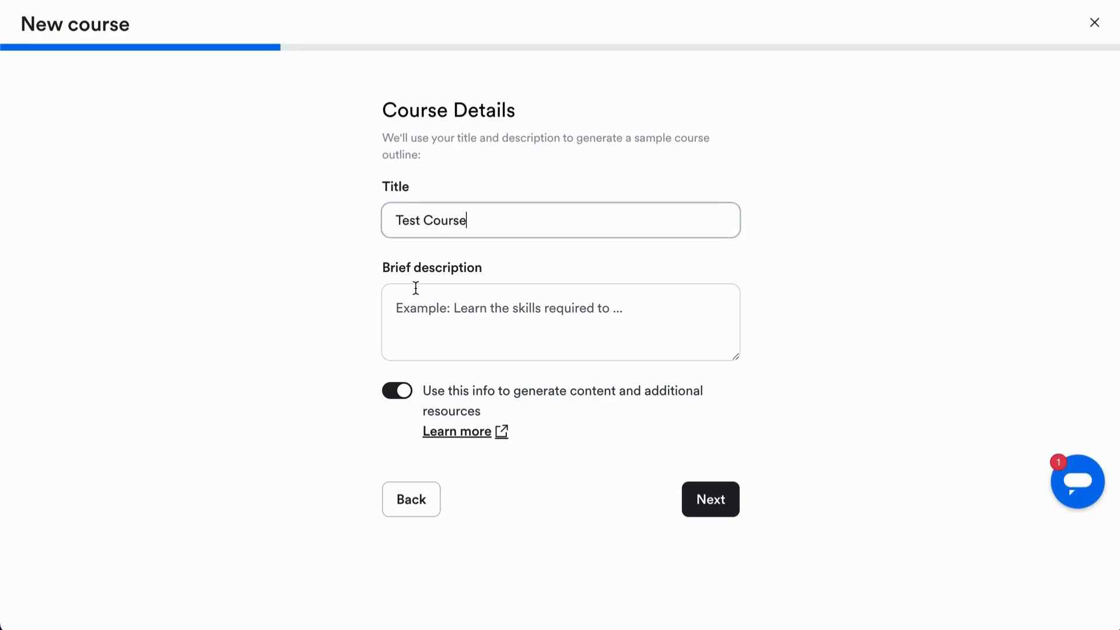
pyautogui.click(411, 307)
pyautogui.click(727, 499)
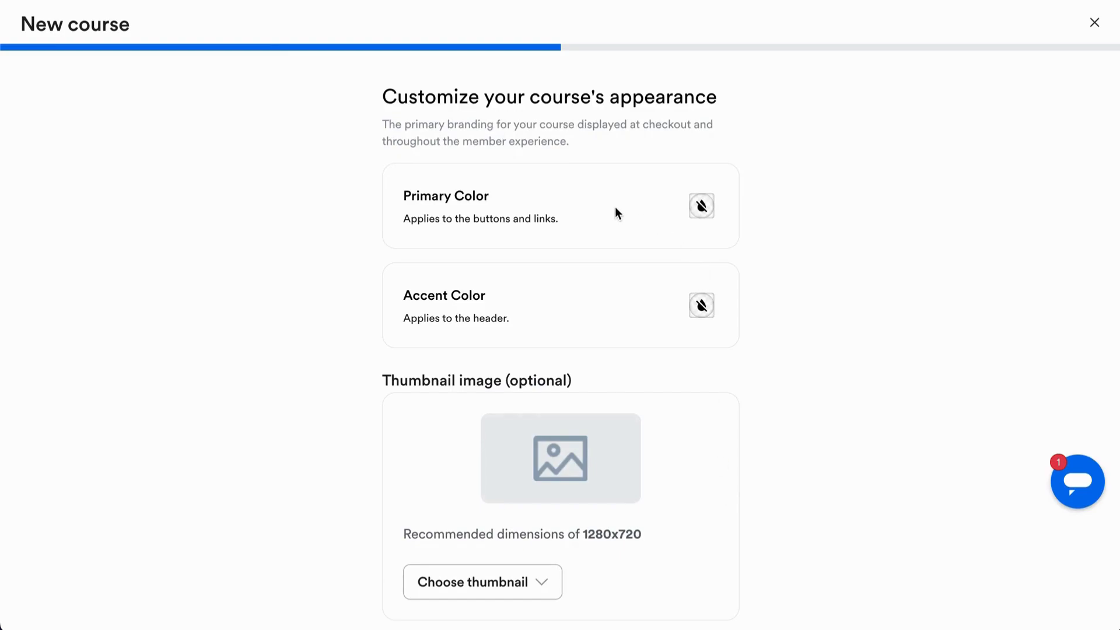
# - Keep the default course colors, skip the thumbnail image and create the course with Free pricing
pyautogui.scroll(-1, 568, 217)
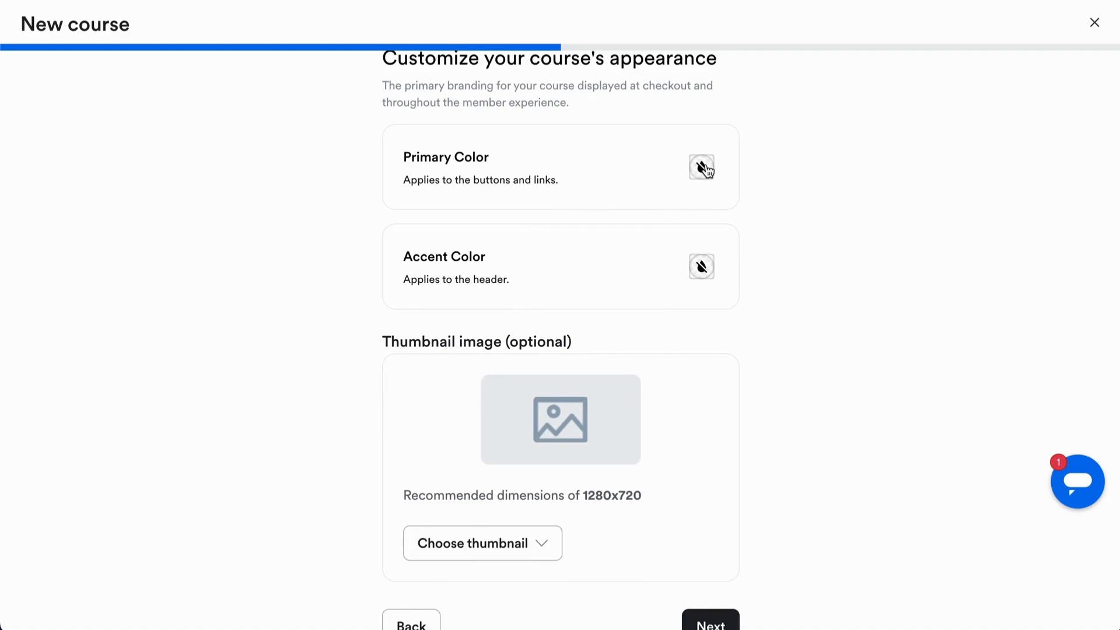
pyautogui.scroll(-1, 660, 260)
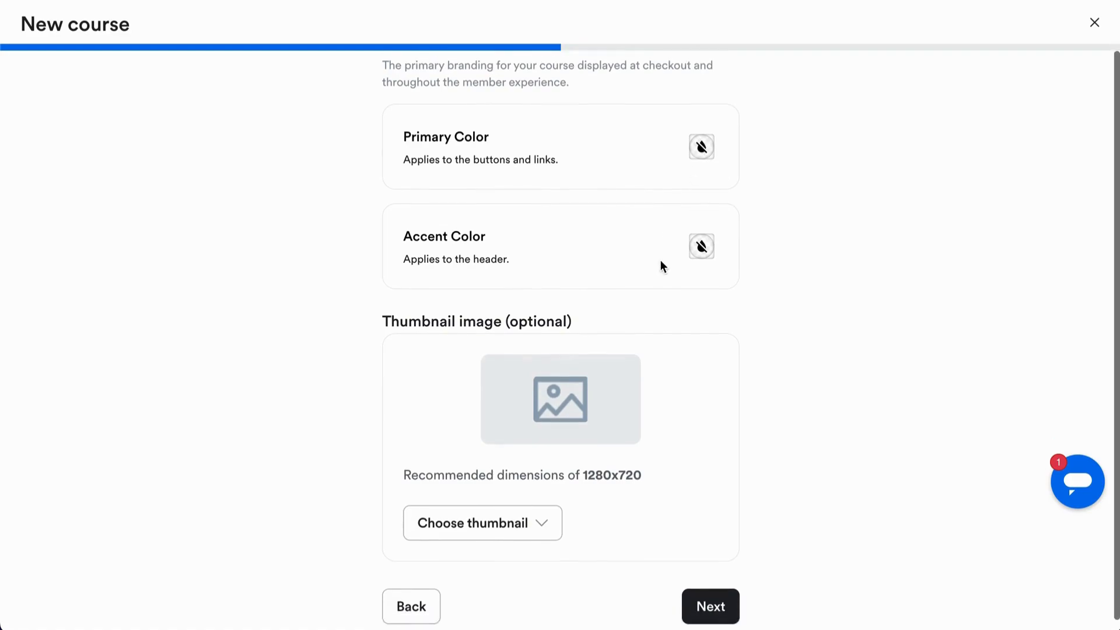
pyautogui.click(477, 511)
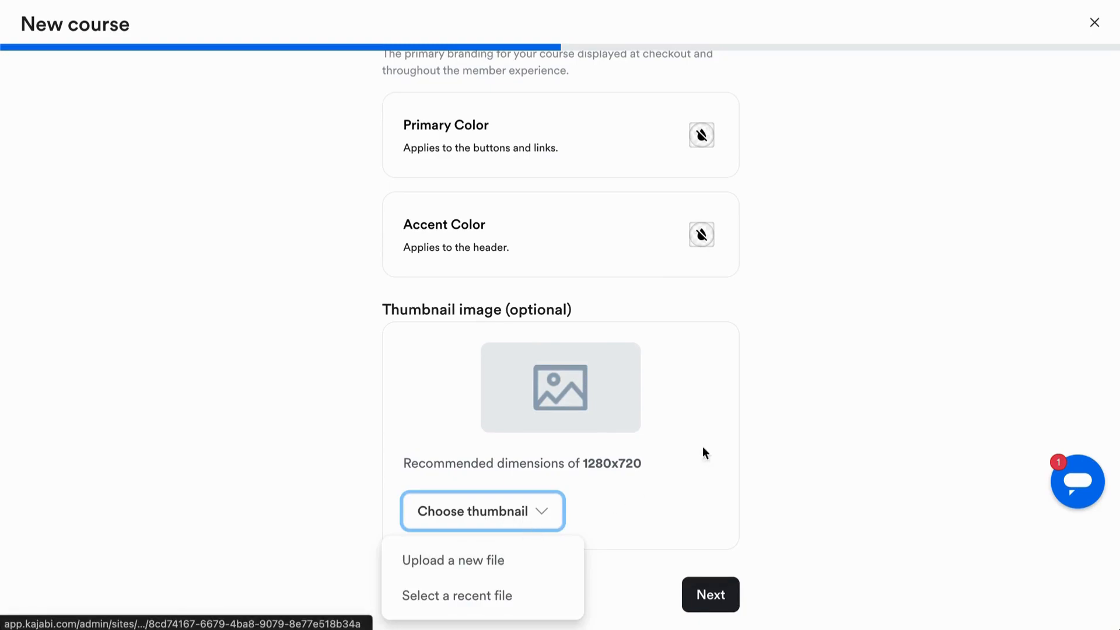
pyautogui.click(774, 407)
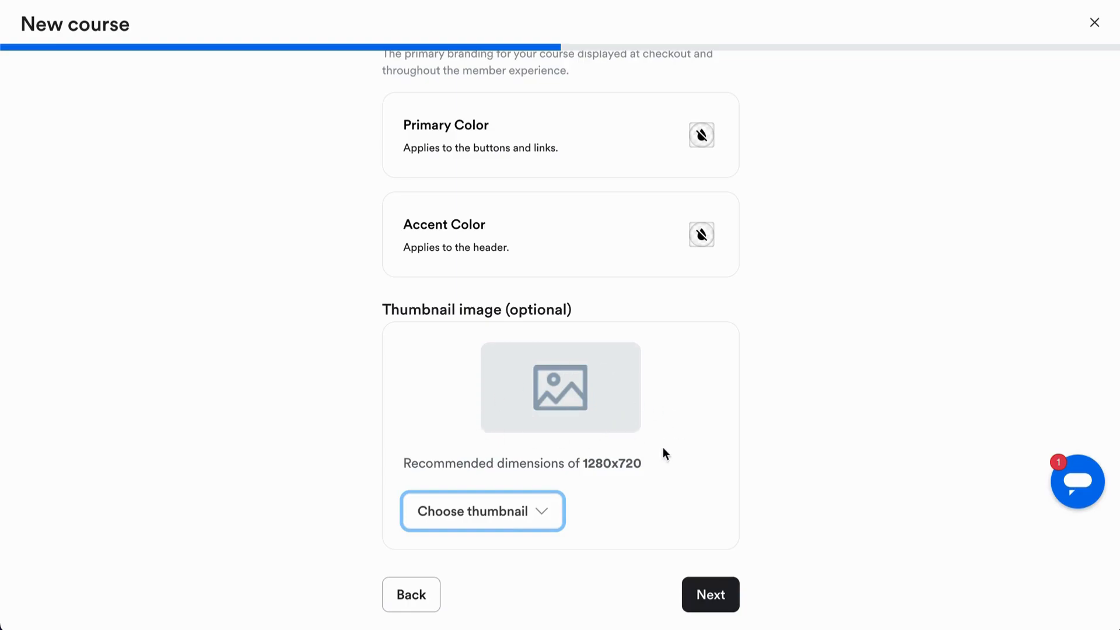
pyautogui.click(712, 595)
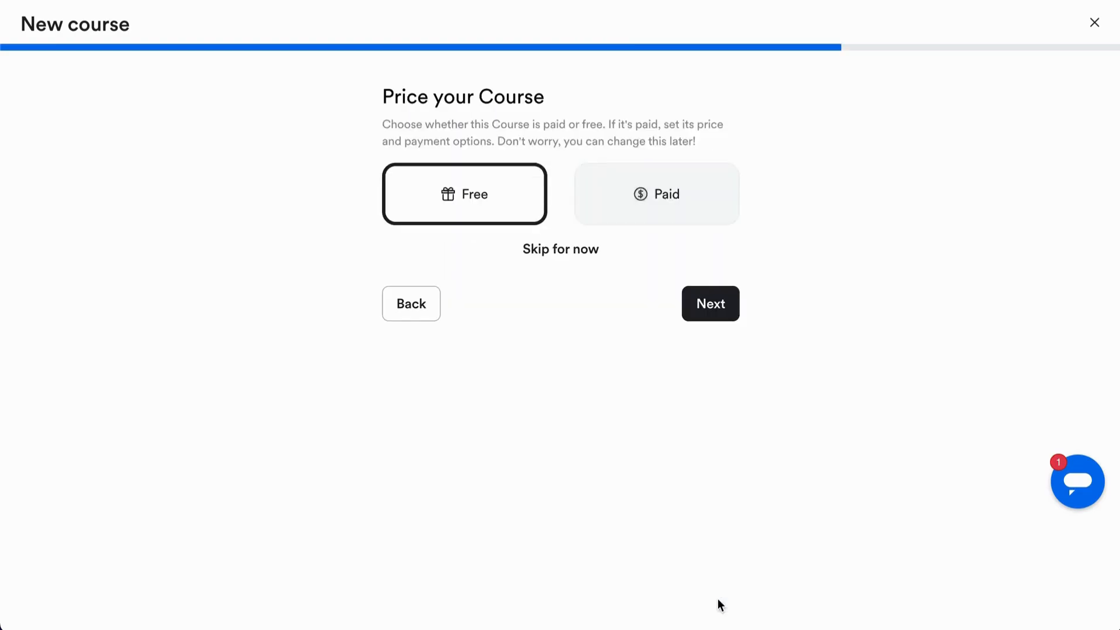
pyautogui.click(709, 305)
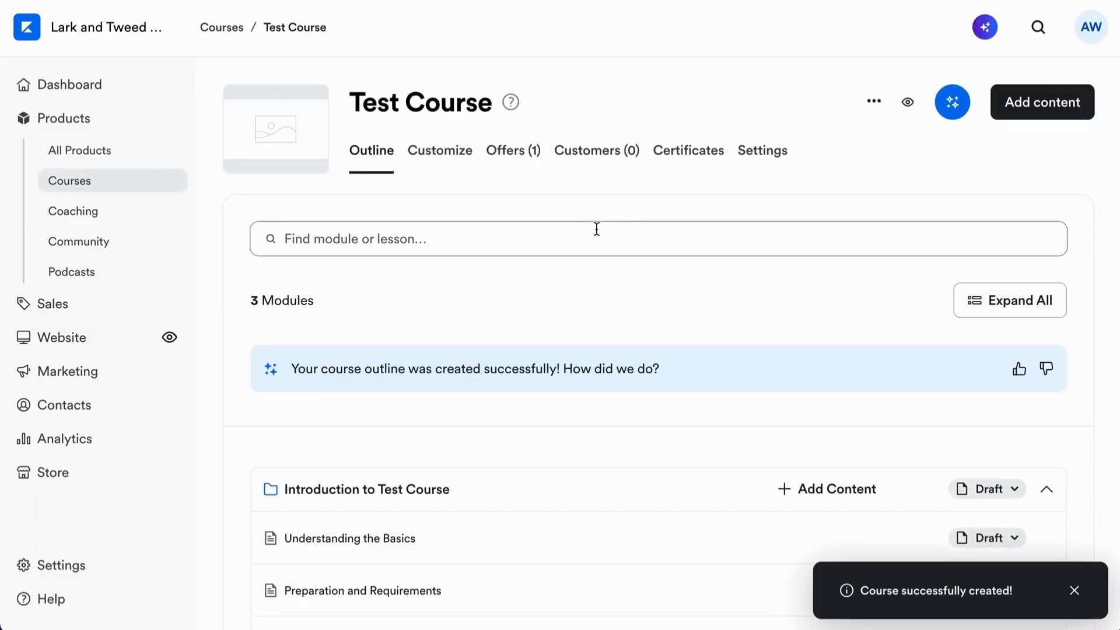
# - Look through the Test Course outline and expand the Intermediate Test Course Concepts and Advanced Test Course Techniques modules
pyautogui.scroll(-3, 538, 505)
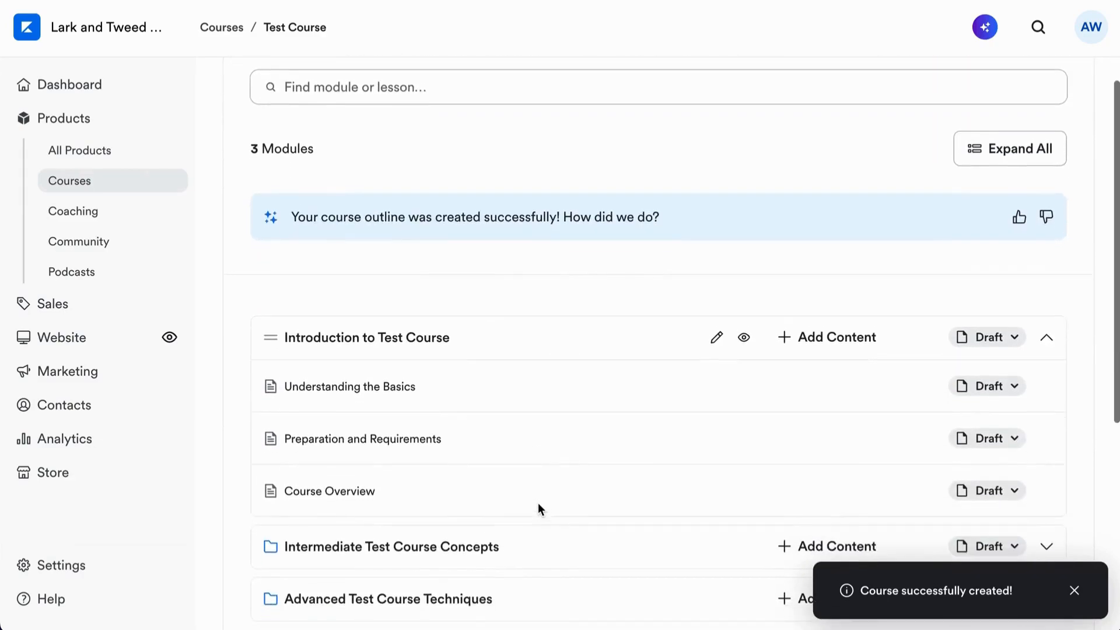
pyautogui.scroll(-2, 538, 506)
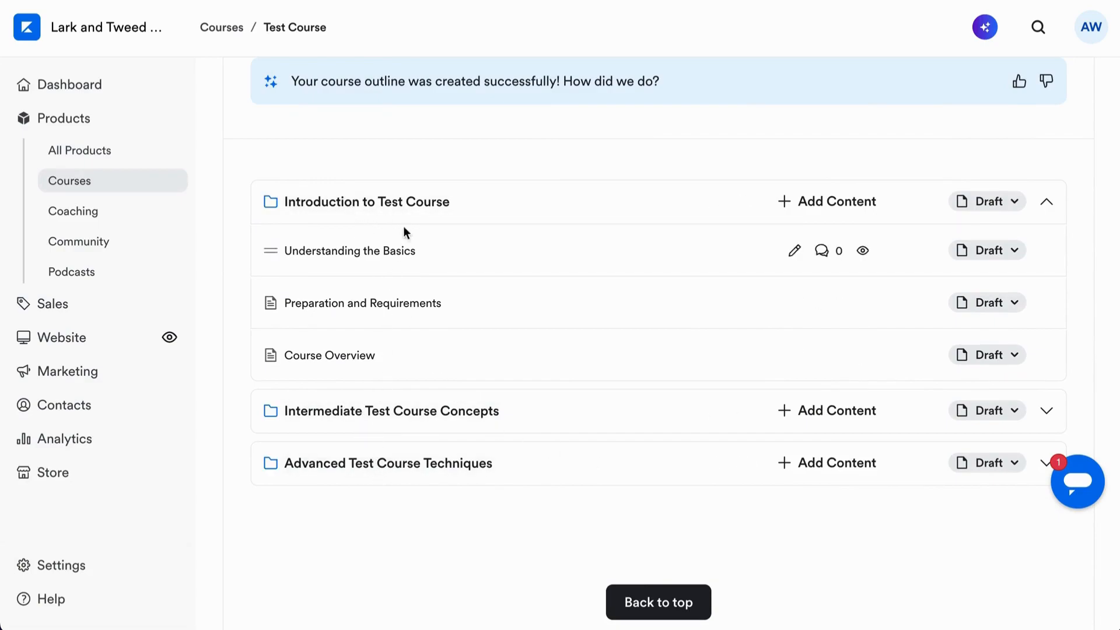
pyautogui.scroll(3, 400, 232)
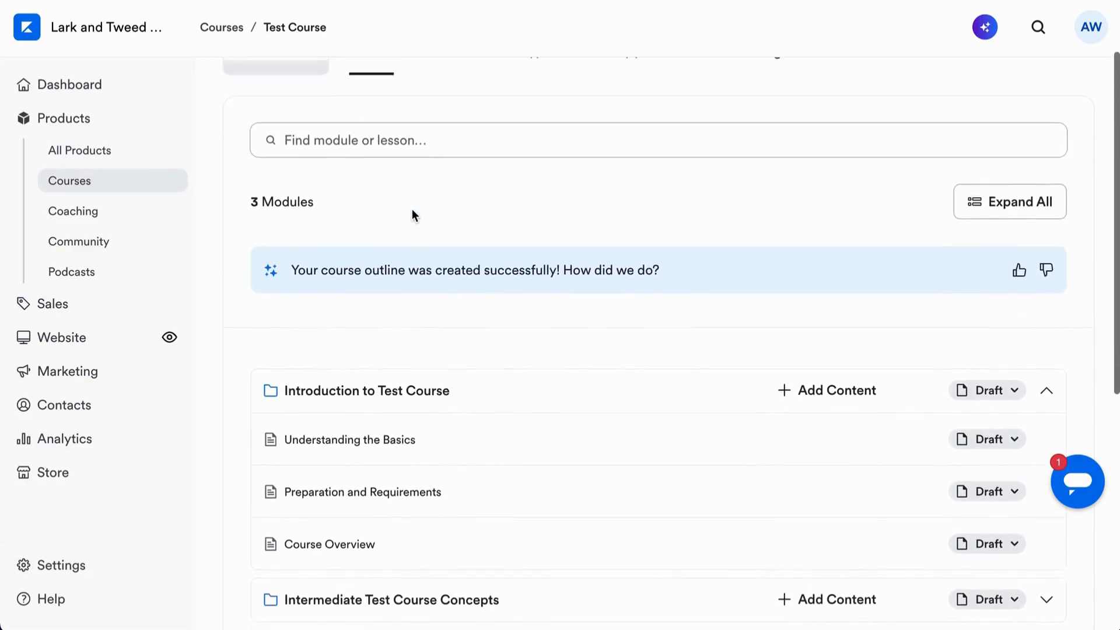
pyautogui.scroll(1, 412, 209)
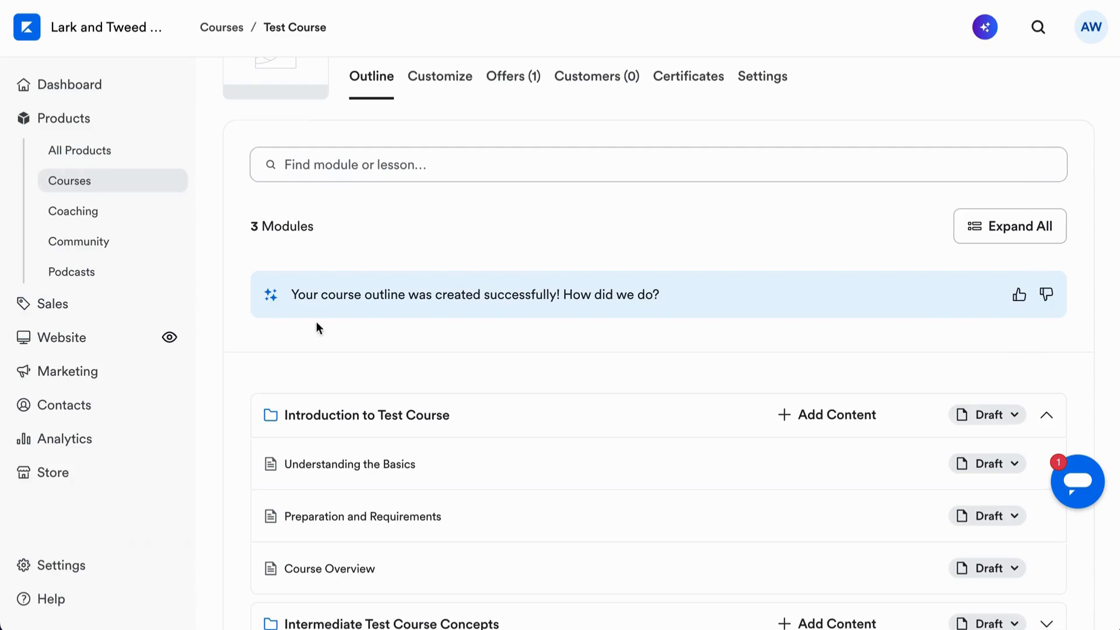
pyautogui.scroll(-5, 680, 350)
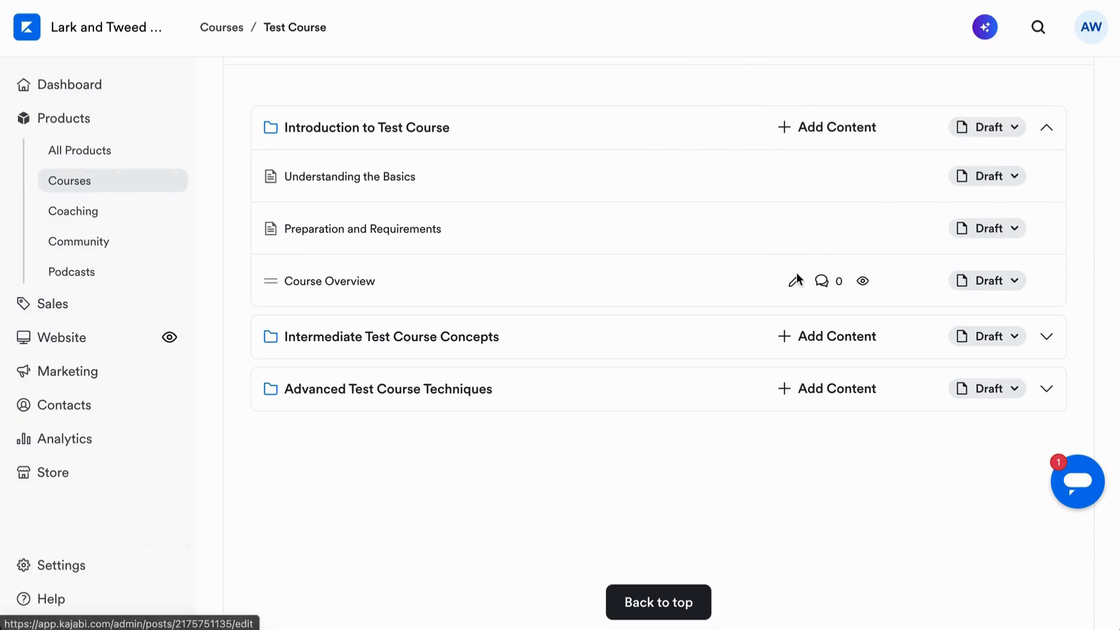
pyautogui.click(1047, 338)
pyautogui.click(1047, 546)
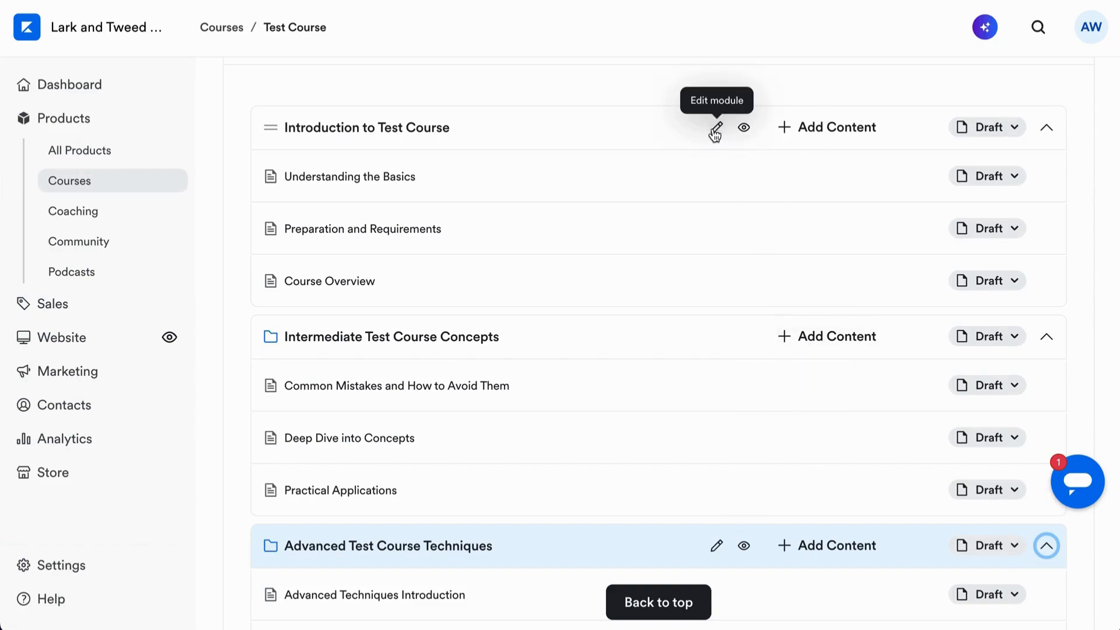
# - Review the title, description and image settings of the Introduction to Test Course module and save it without edits
pyautogui.click(716, 129)
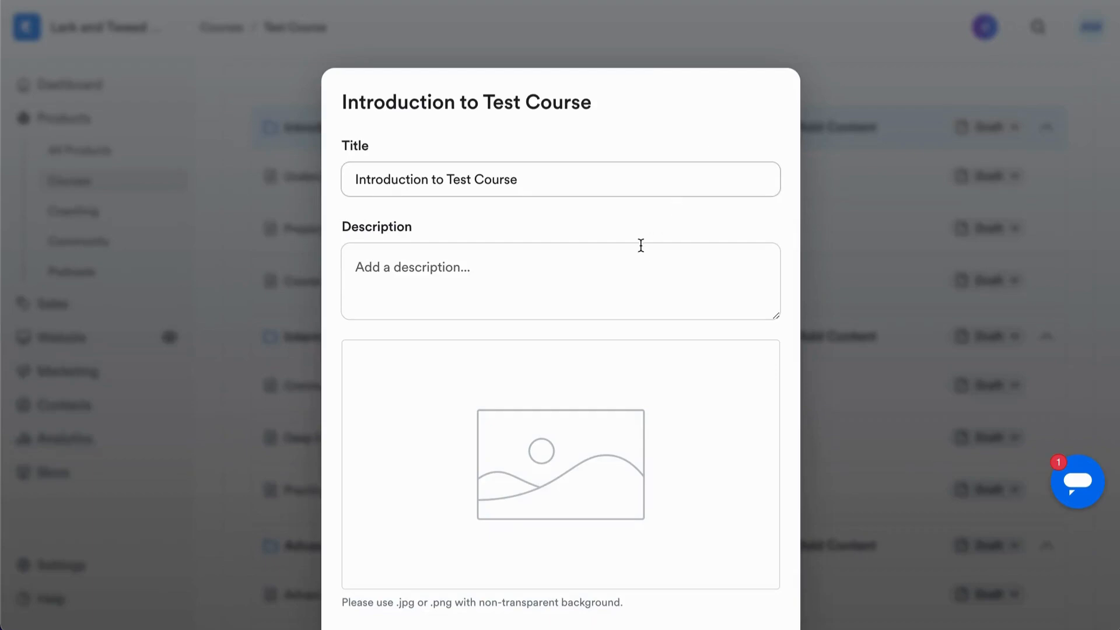
pyautogui.click(409, 176)
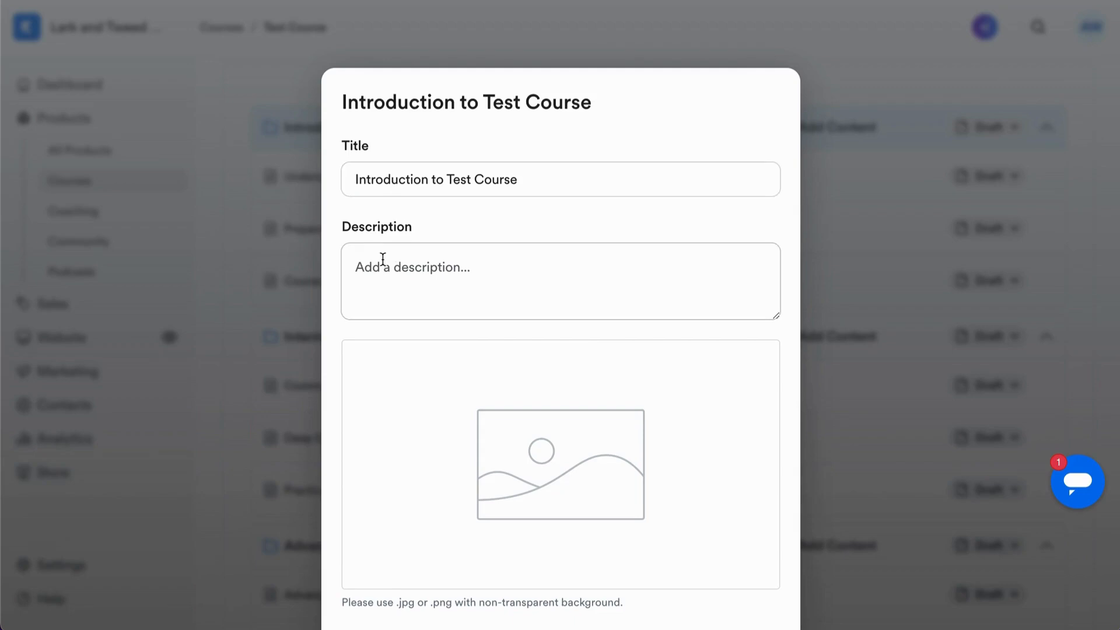
pyautogui.scroll(-3, 410, 286)
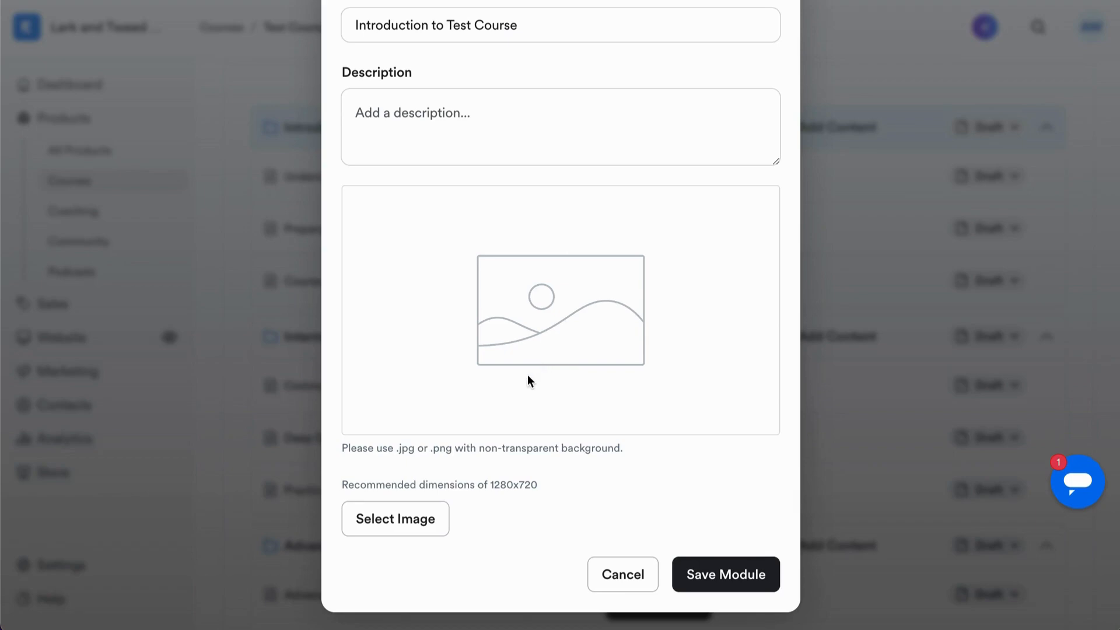
pyautogui.click(717, 577)
# - Go to the template customization settings of Test Course
pyautogui.scroll(2, 806, 262)
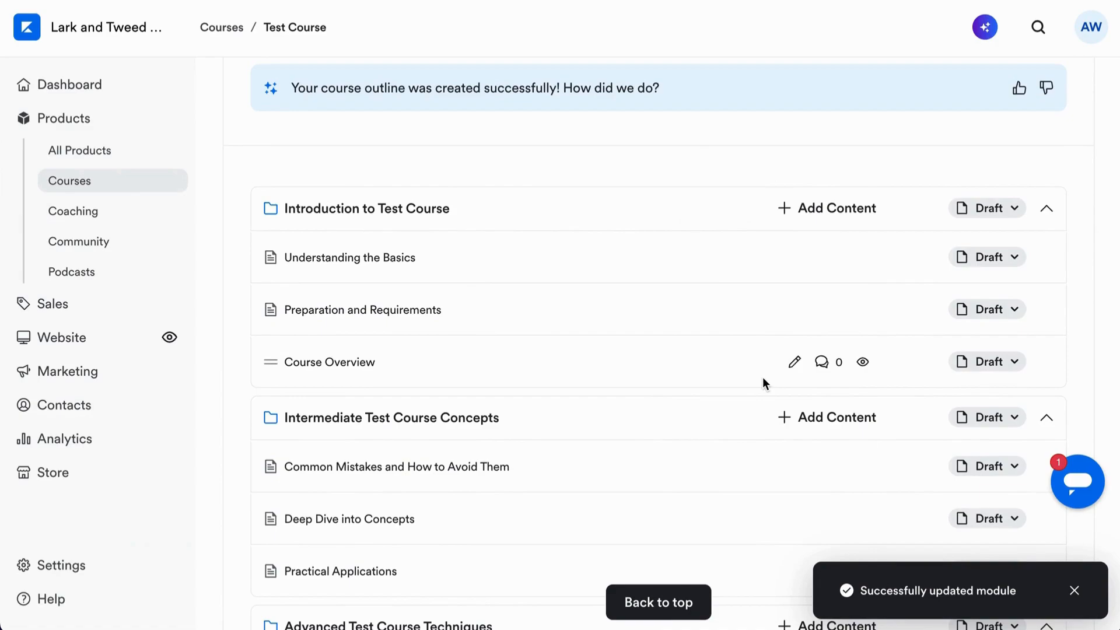
pyautogui.scroll(5, 762, 377)
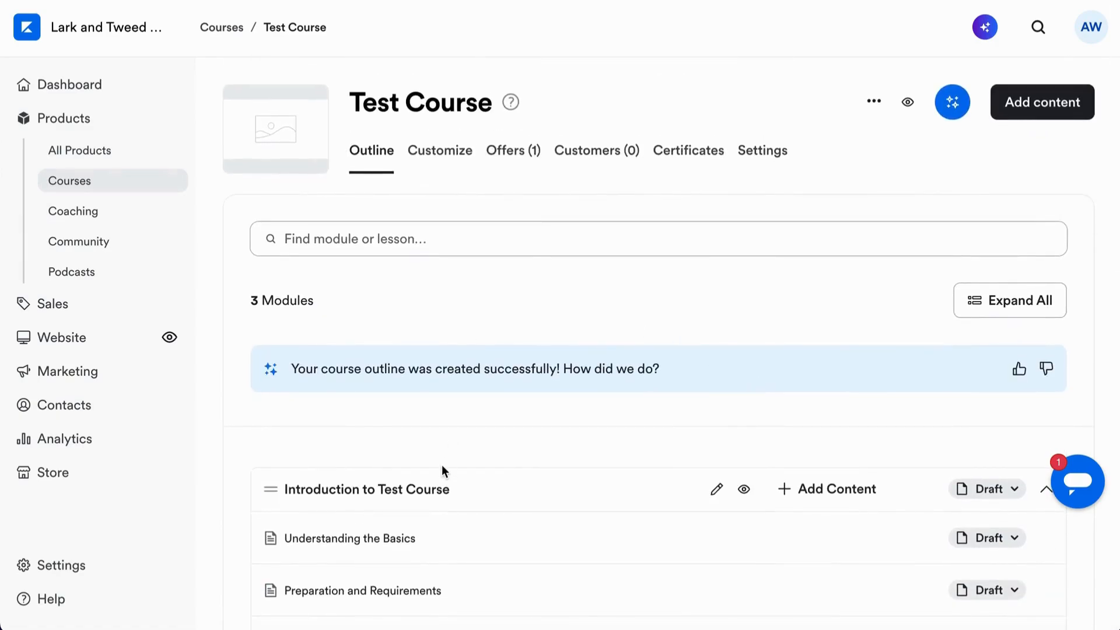
pyautogui.scroll(-3, 442, 464)
pyautogui.scroll(3, 443, 464)
pyautogui.click(443, 157)
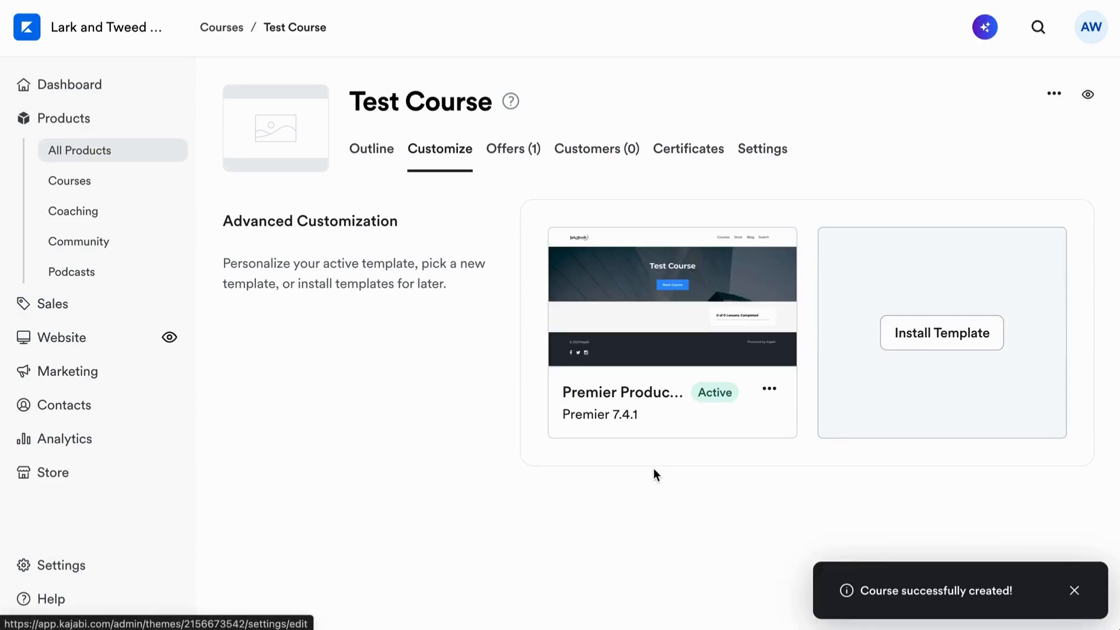
pyautogui.moveTo(620, 338)
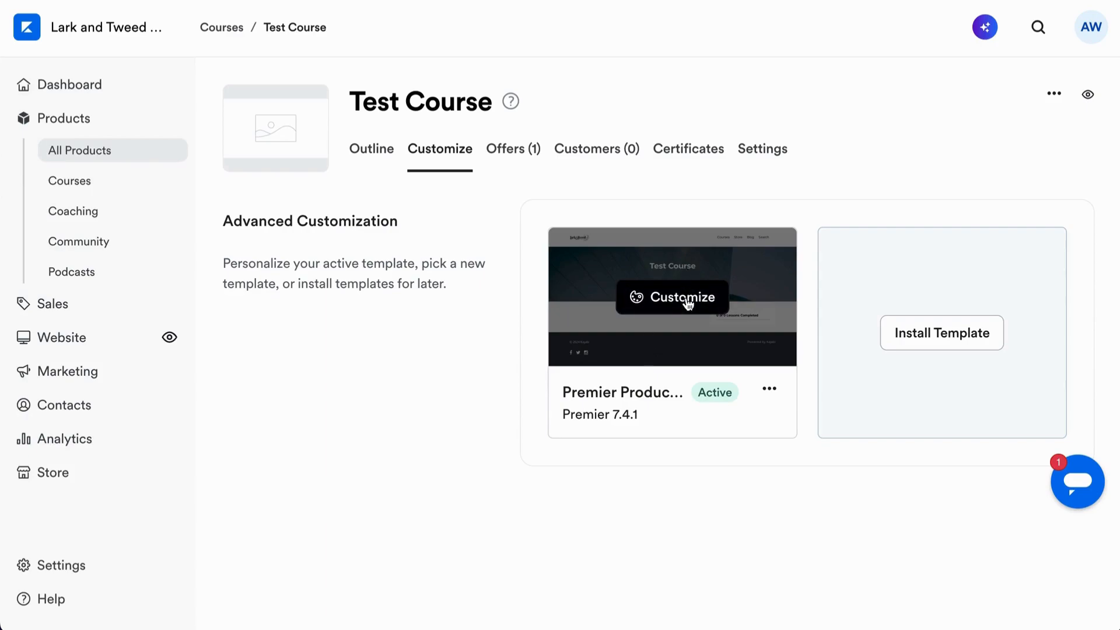
# - Install a new template for the course by uploading bronwyn-boho-product-theme-1679931687.zip from the computer's Downloads folder
pyautogui.click(935, 338)
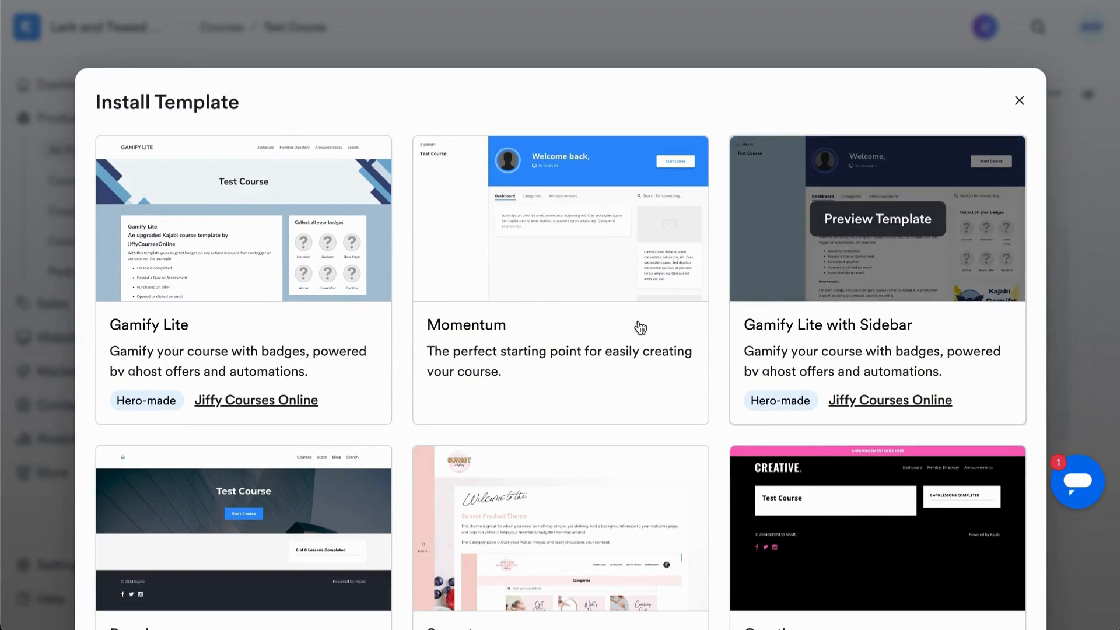
pyautogui.scroll(-3, 618, 391)
pyautogui.scroll(-2, 617, 390)
pyautogui.scroll(-2, 645, 457)
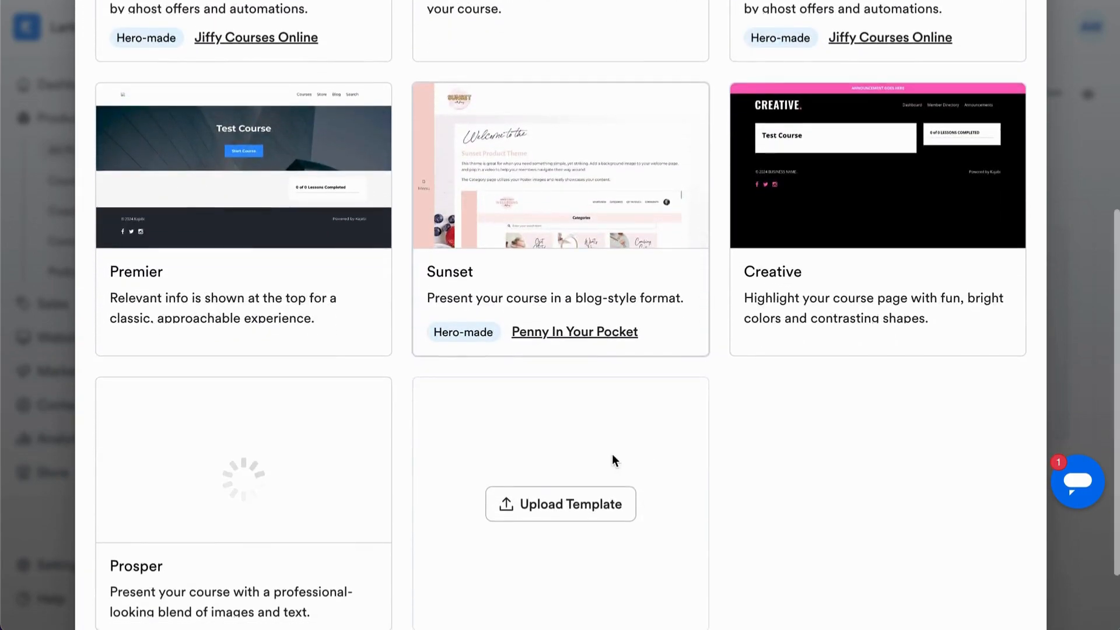
pyautogui.scroll(-1, 553, 516)
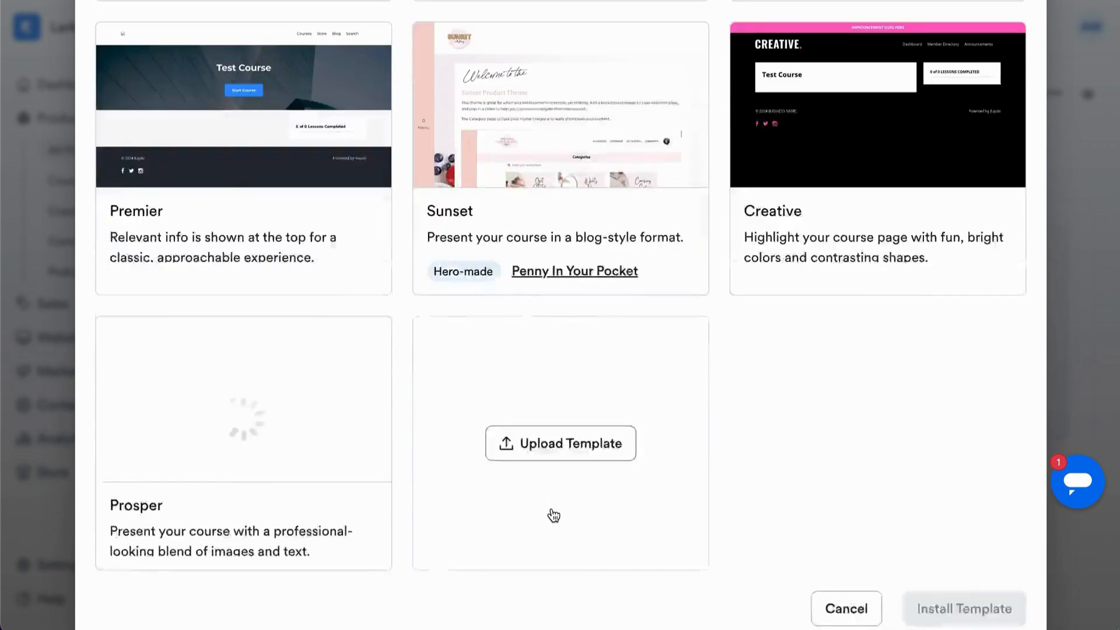
pyautogui.scroll(-1, 554, 515)
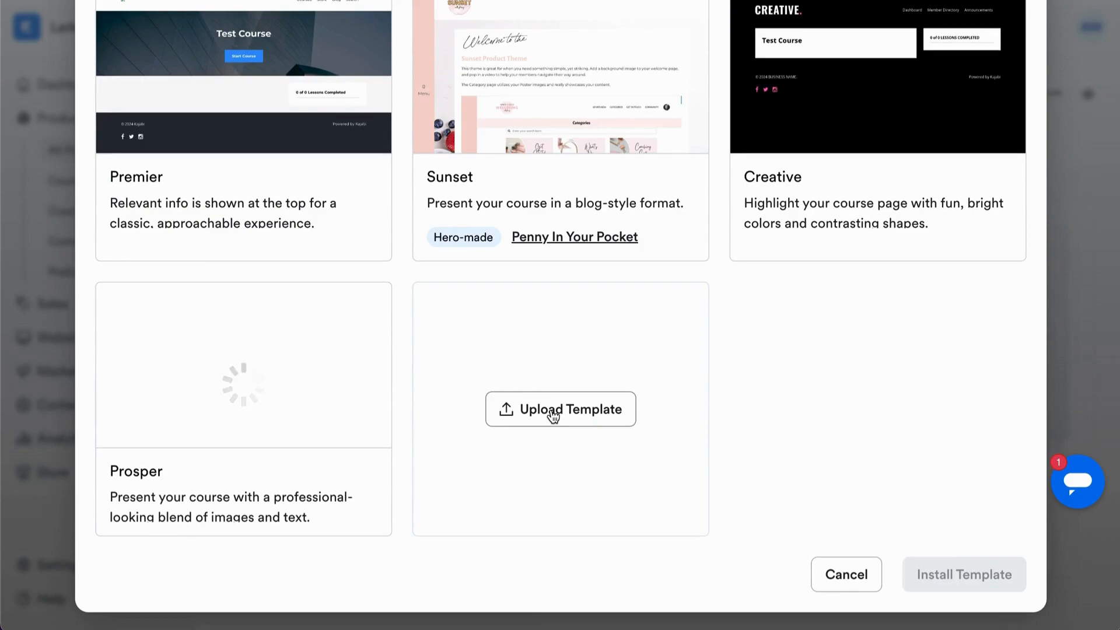
pyautogui.click(553, 414)
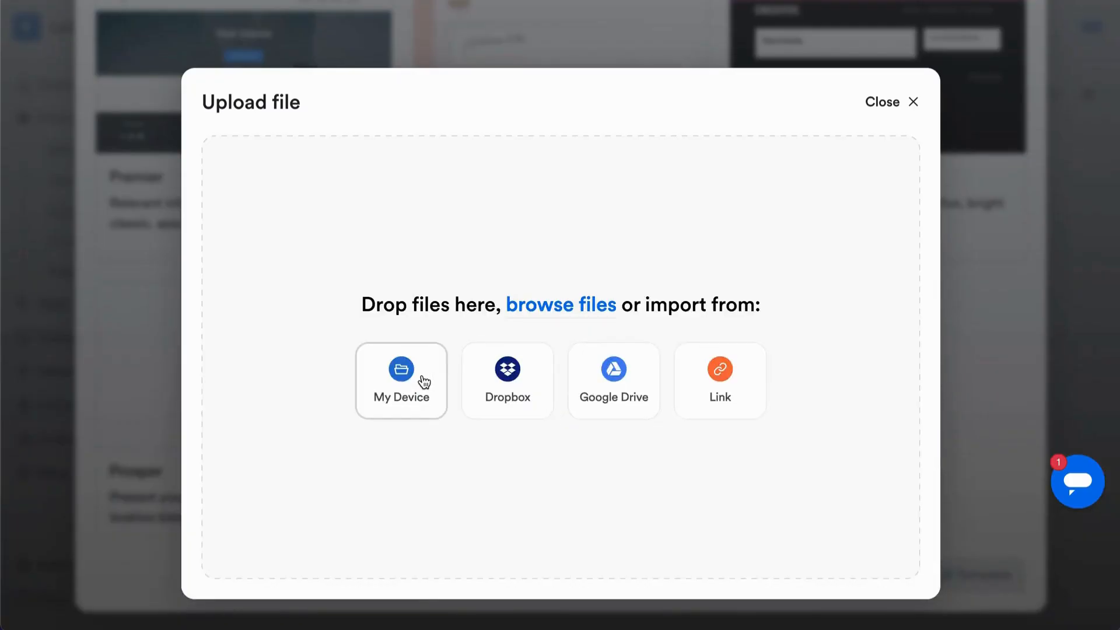
pyautogui.click(423, 380)
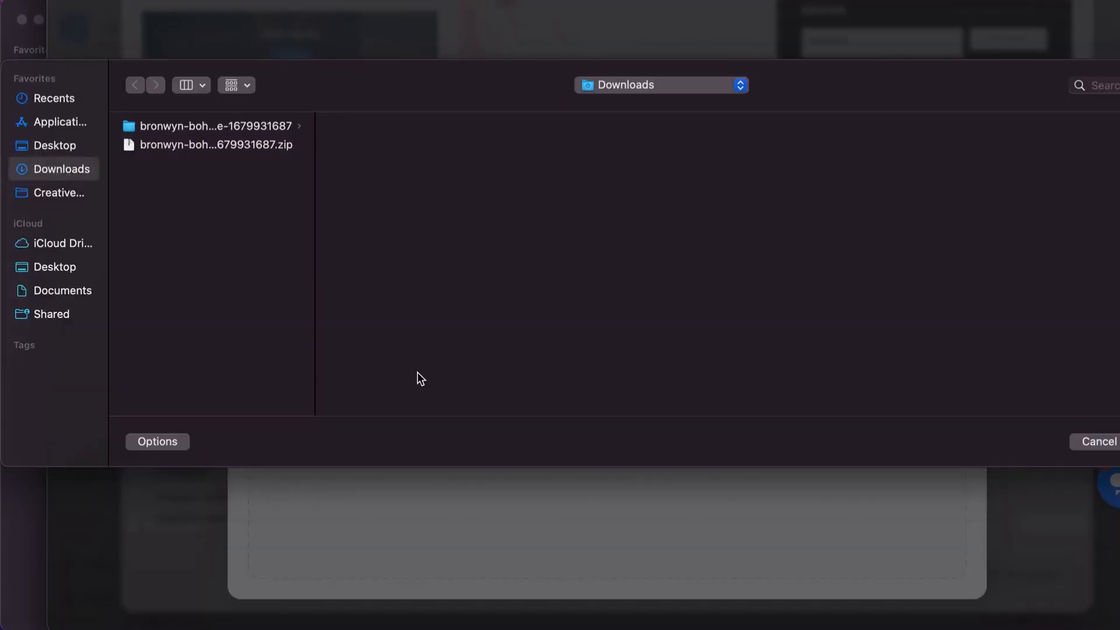
pyautogui.click(184, 147)
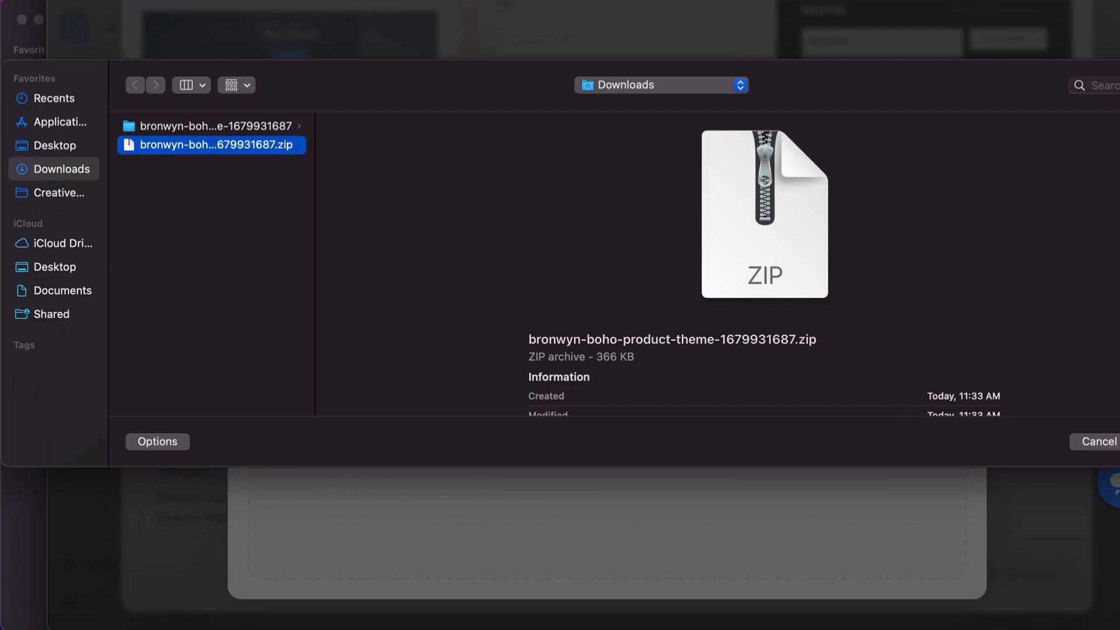
pyautogui.press('Return')
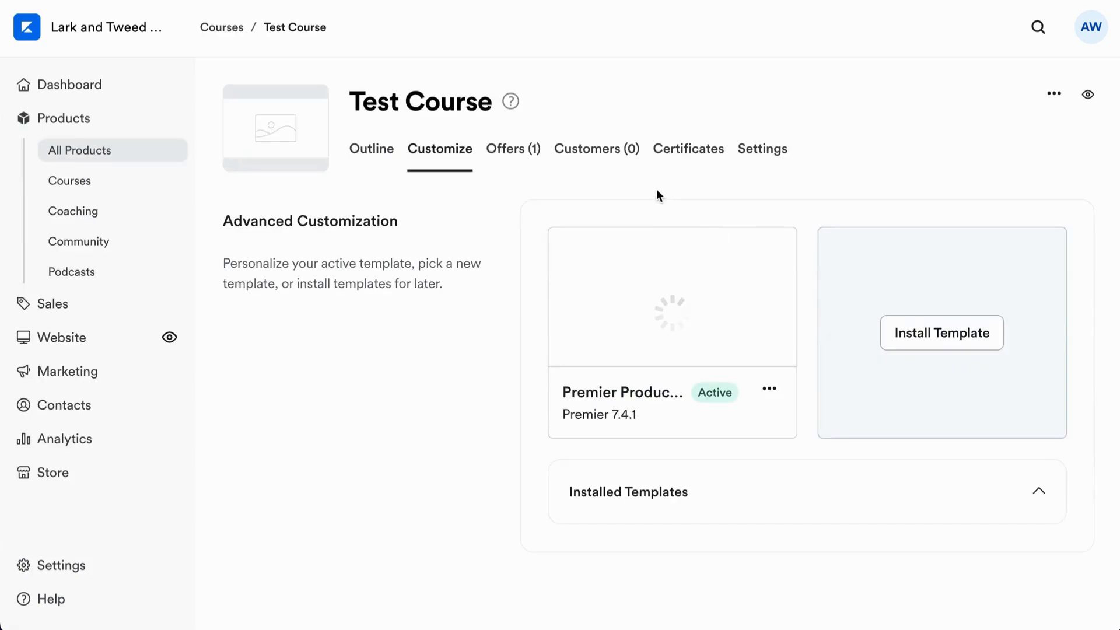
# - Expand the course's Installed Templates and activate the Bronwyn Boho product template
pyautogui.moveTo(643, 261)
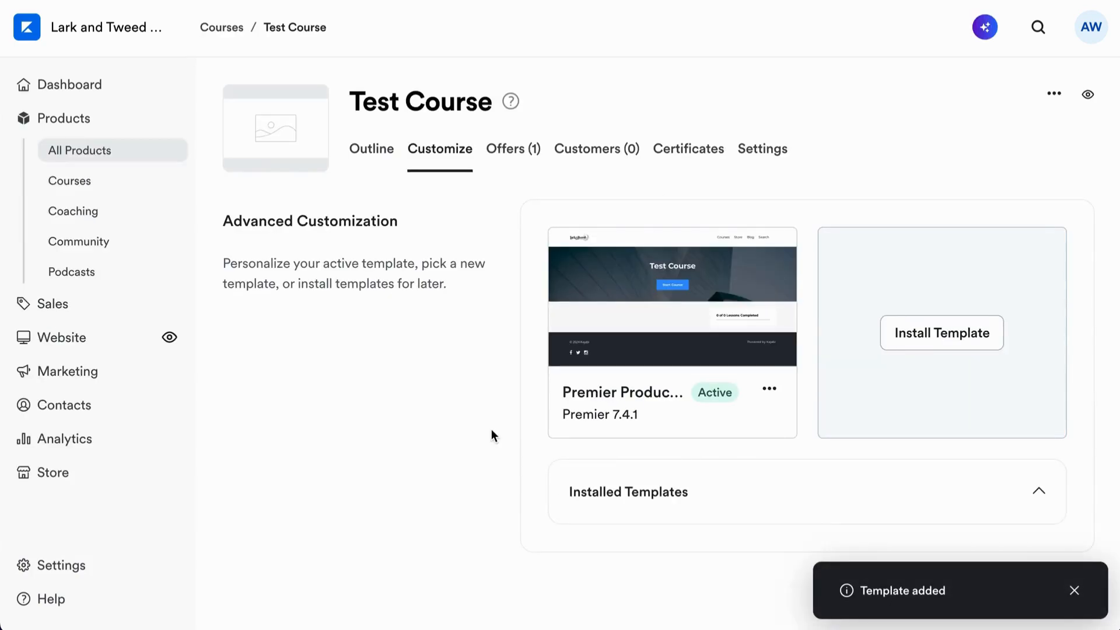
pyautogui.moveTo(670, 322)
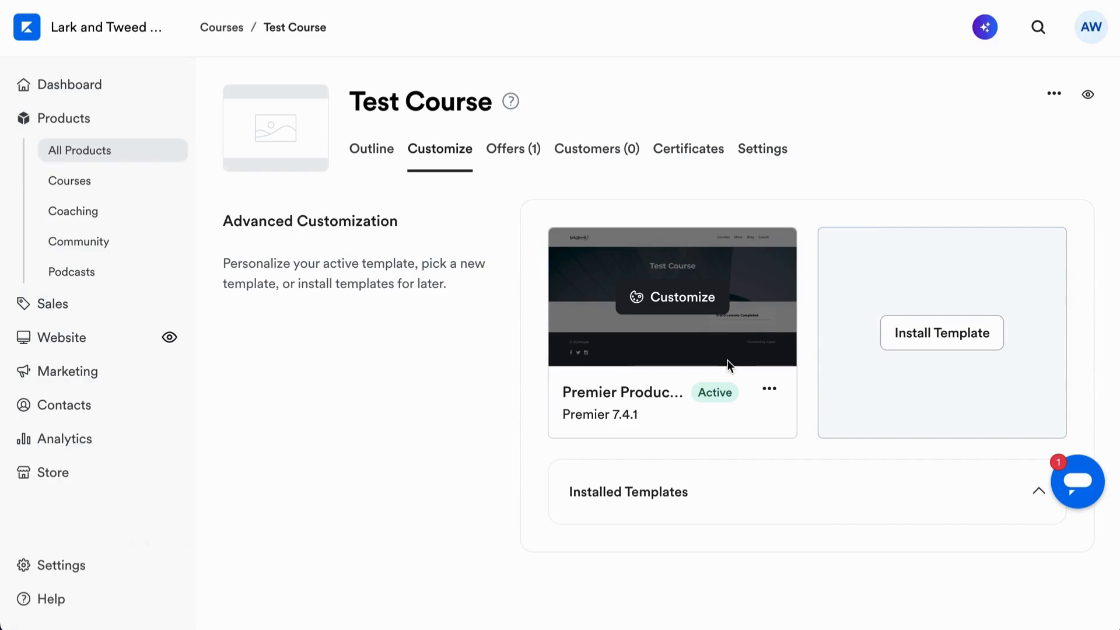
pyautogui.click(1039, 493)
pyautogui.scroll(-2, 903, 524)
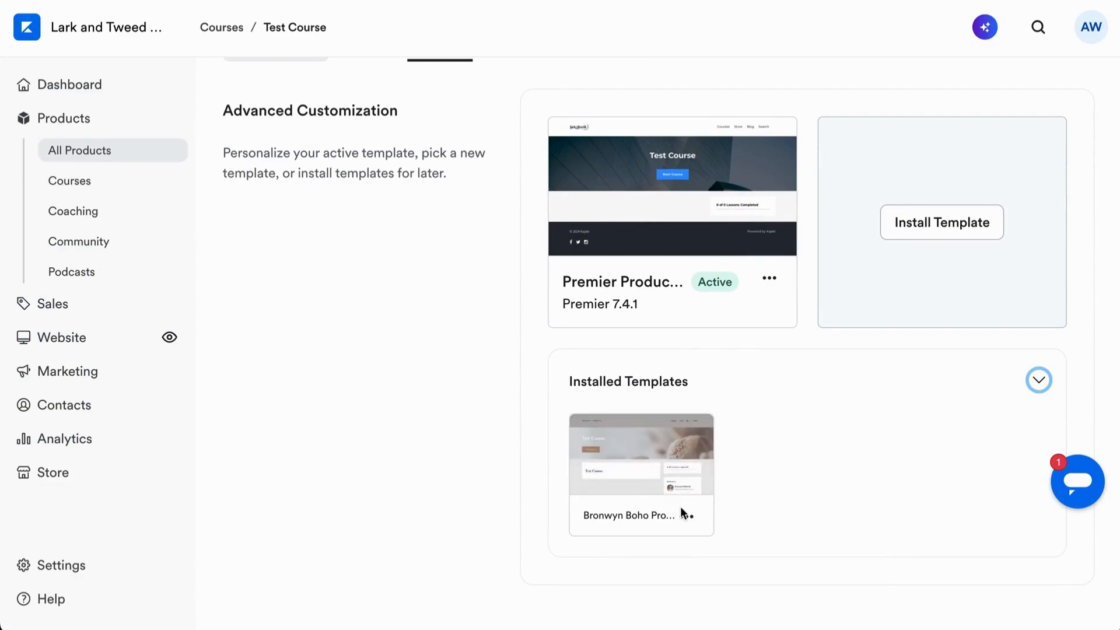
pyautogui.moveTo(691, 240)
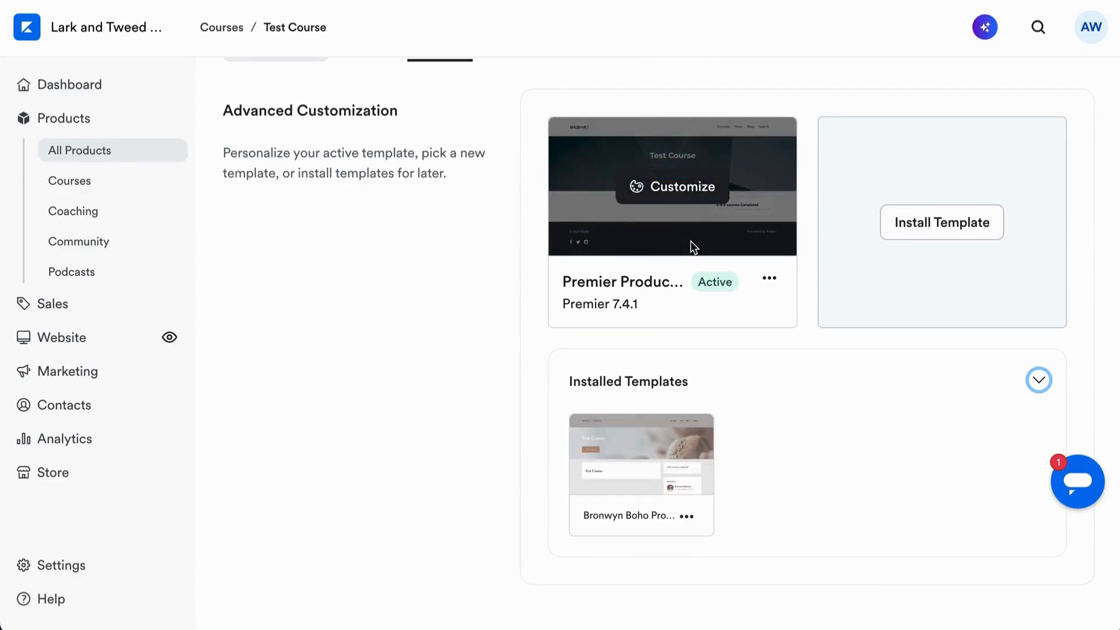
pyautogui.moveTo(641, 459)
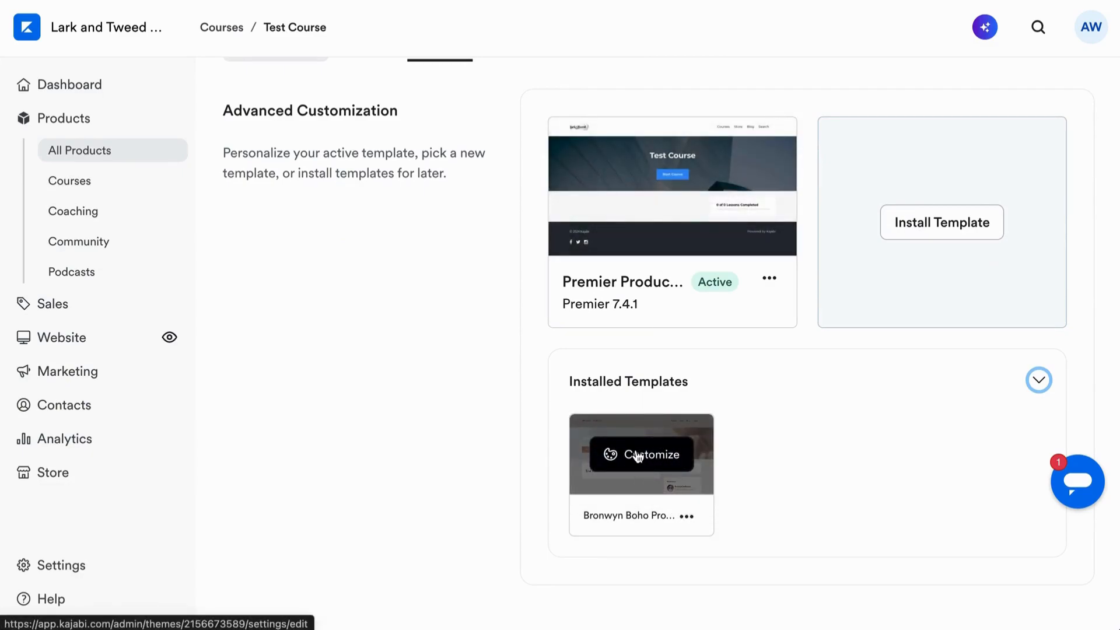
pyautogui.click(687, 517)
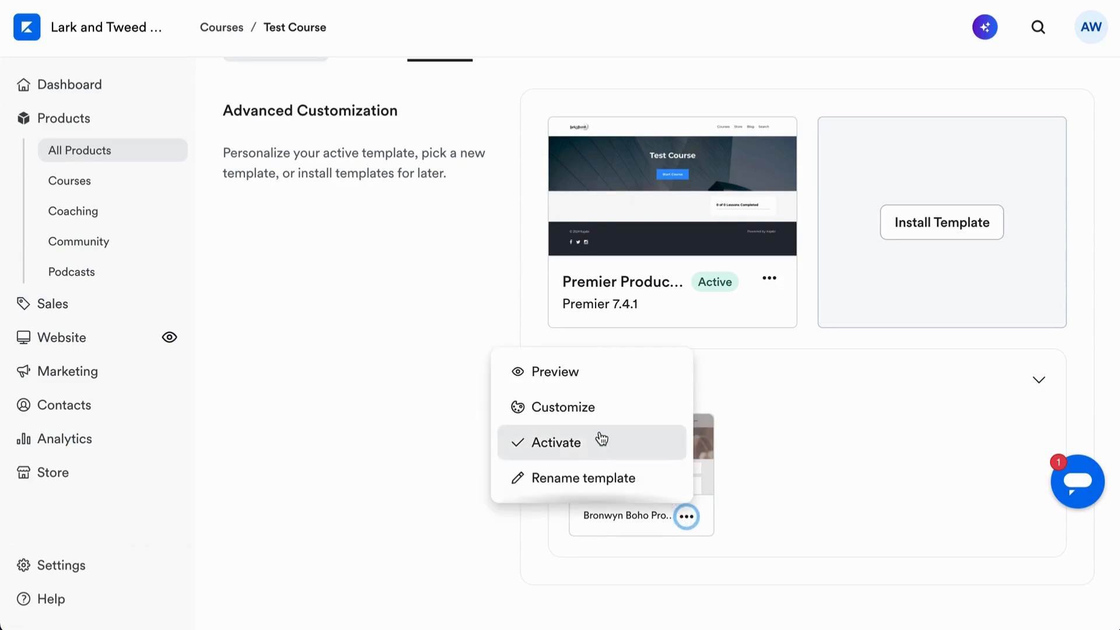
pyautogui.scroll(-2, 572, 446)
pyautogui.scroll(1, 573, 445)
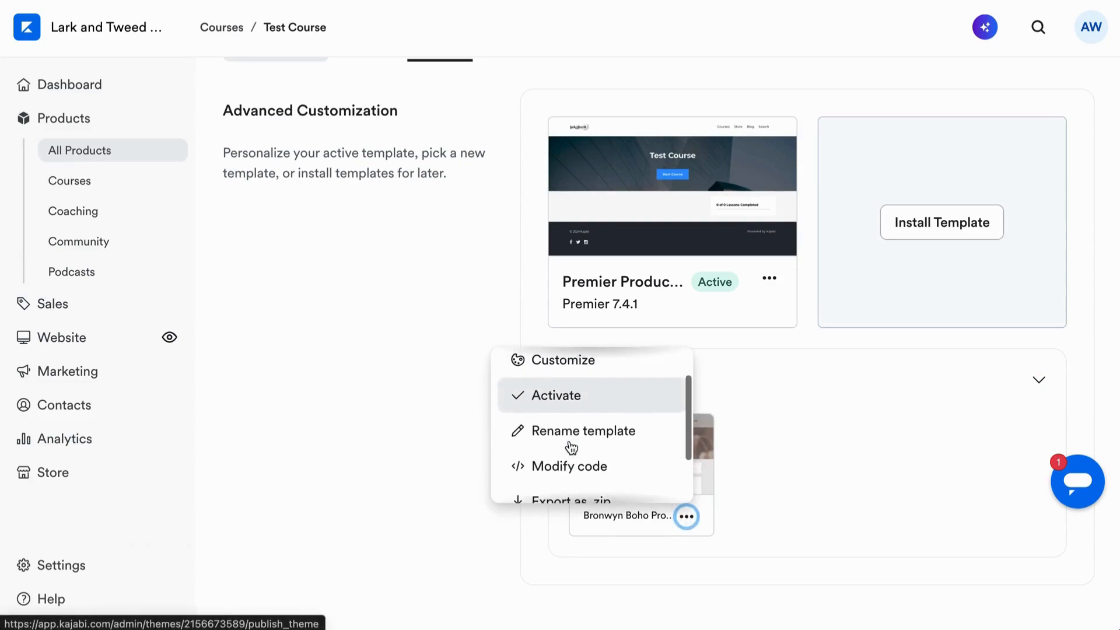
pyautogui.click(562, 400)
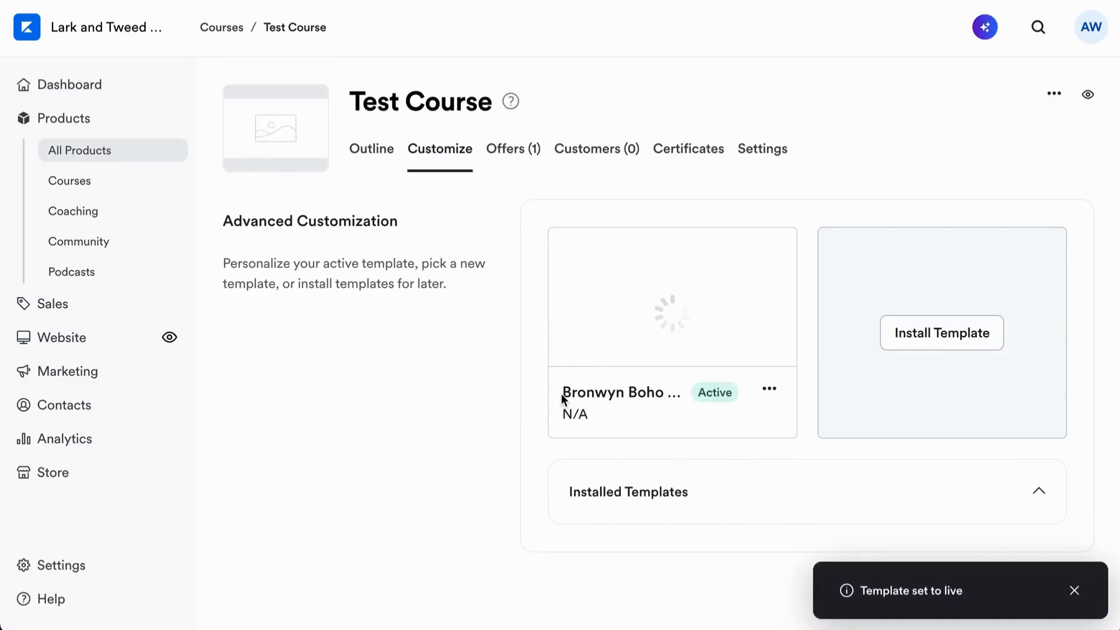
# - Open the active Bronwyn Boho template for customization, look over the Test Course product page down to its footer, and exit the editor
pyautogui.moveTo(733, 365)
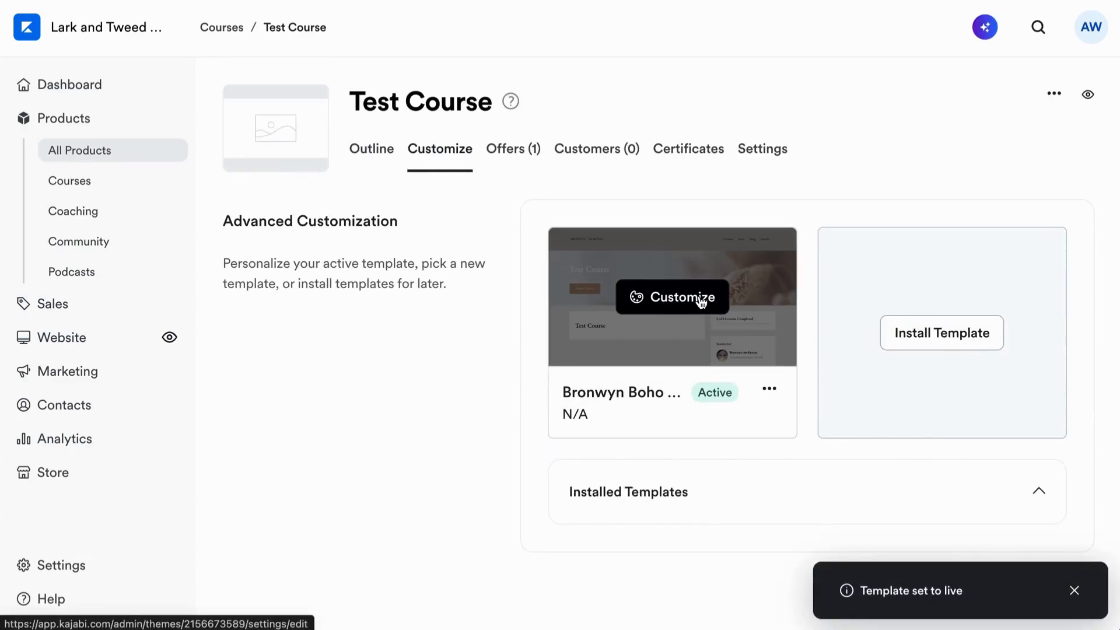
pyautogui.click(659, 309)
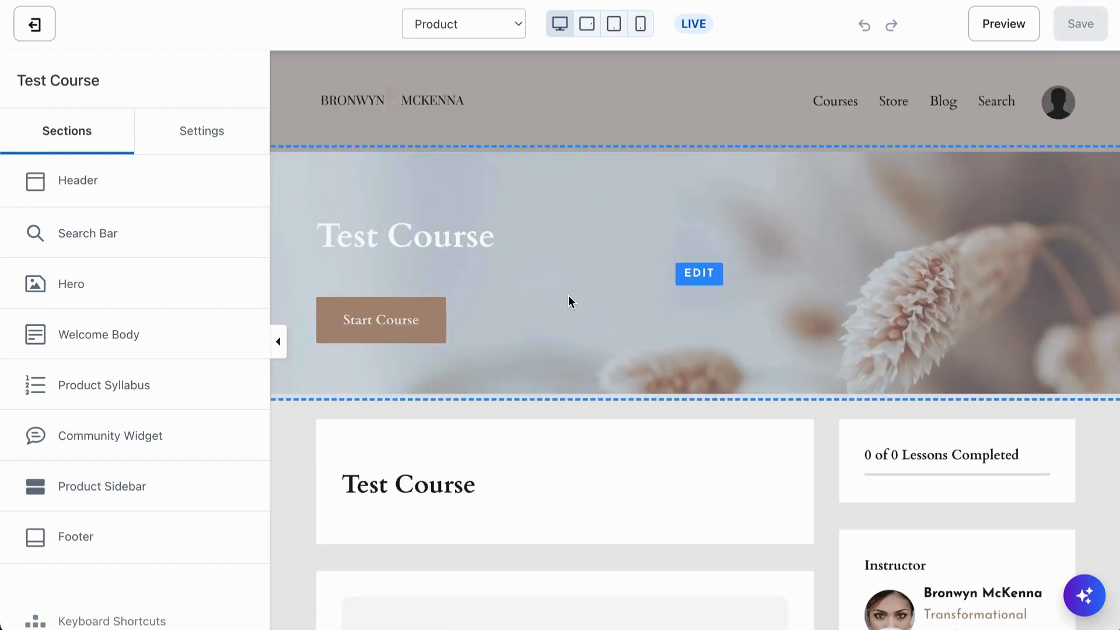
pyautogui.scroll(-3, 568, 296)
pyautogui.scroll(3, 568, 296)
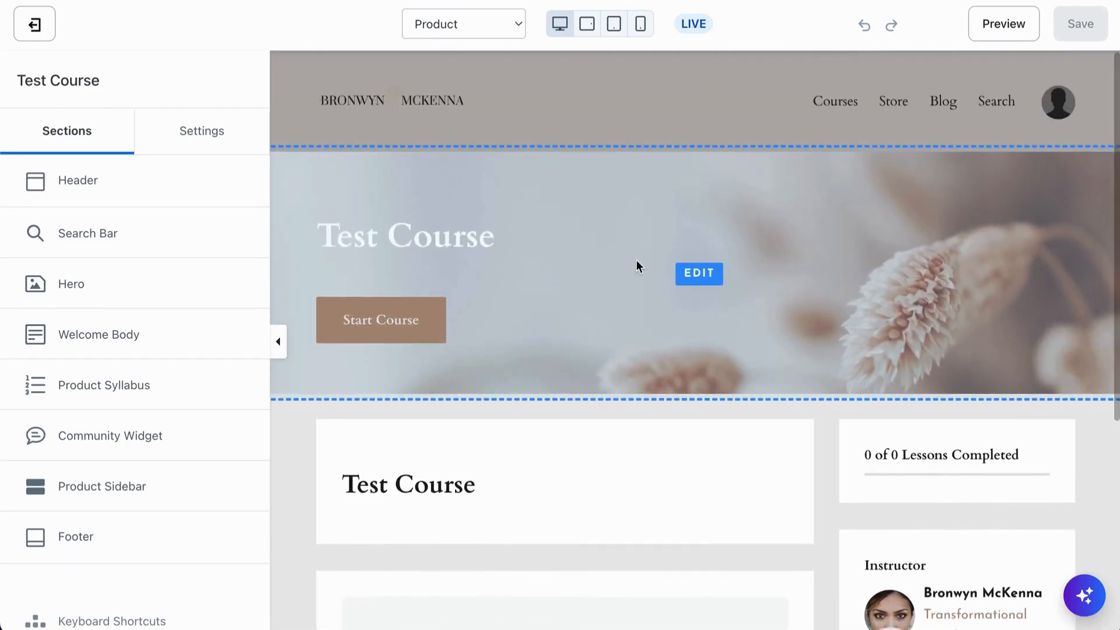
pyautogui.scroll(-5, 642, 282)
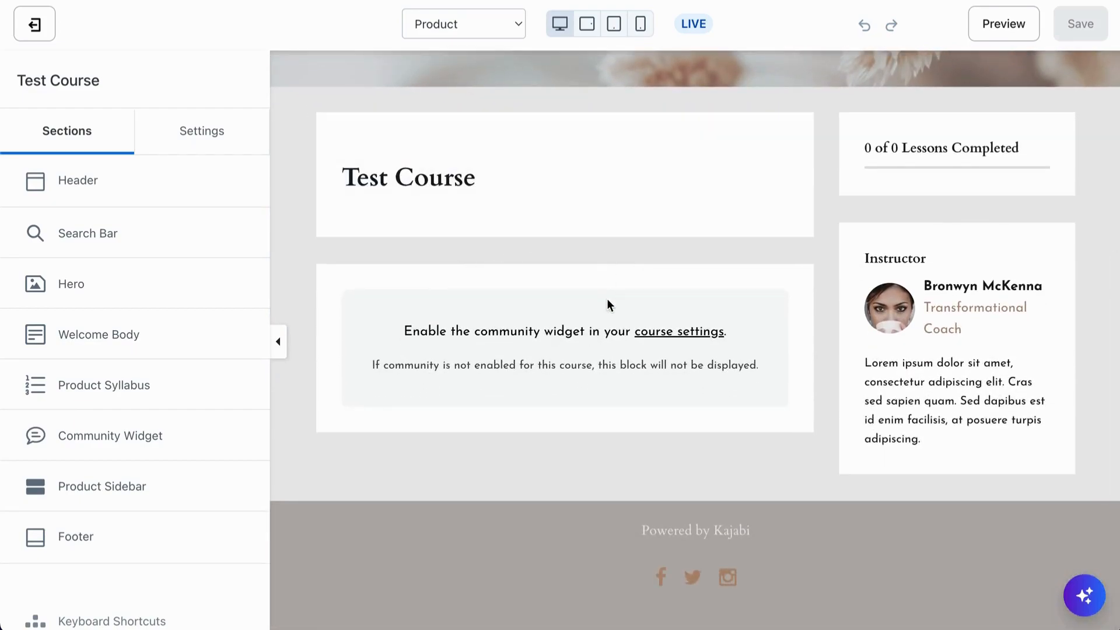
pyautogui.scroll(5, 626, 263)
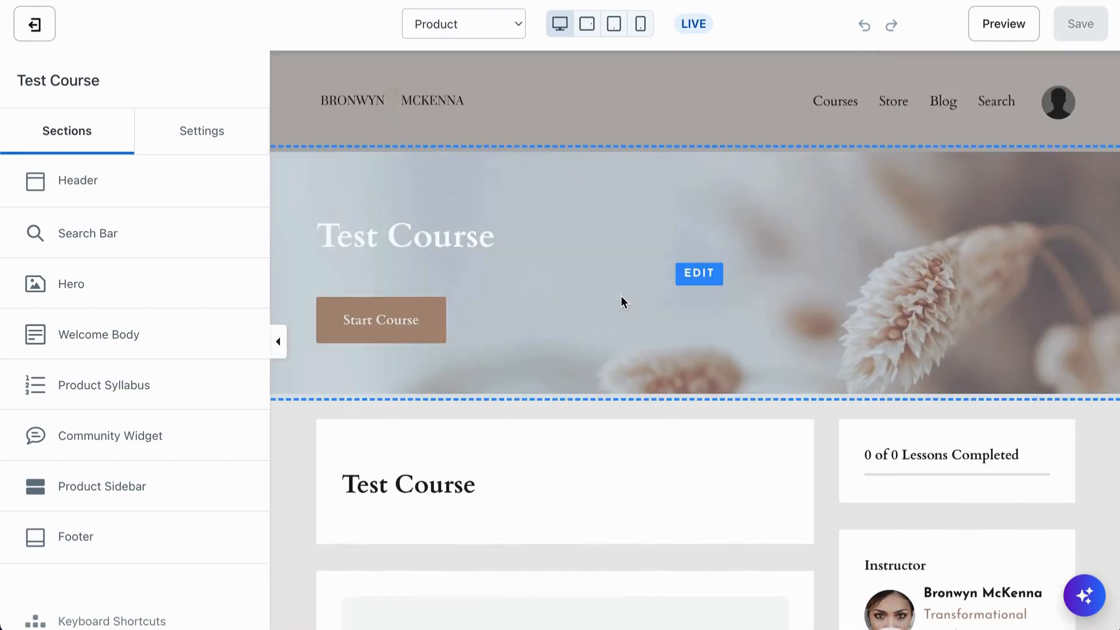
pyautogui.scroll(-3, 622, 298)
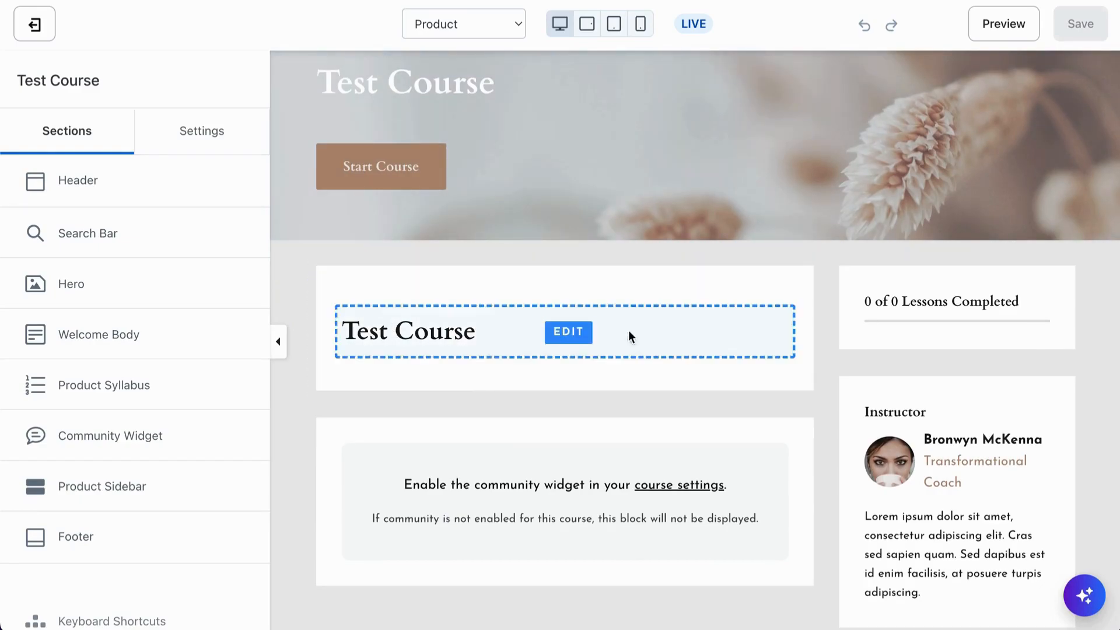
pyautogui.scroll(-1, 640, 338)
pyautogui.scroll(3, 640, 339)
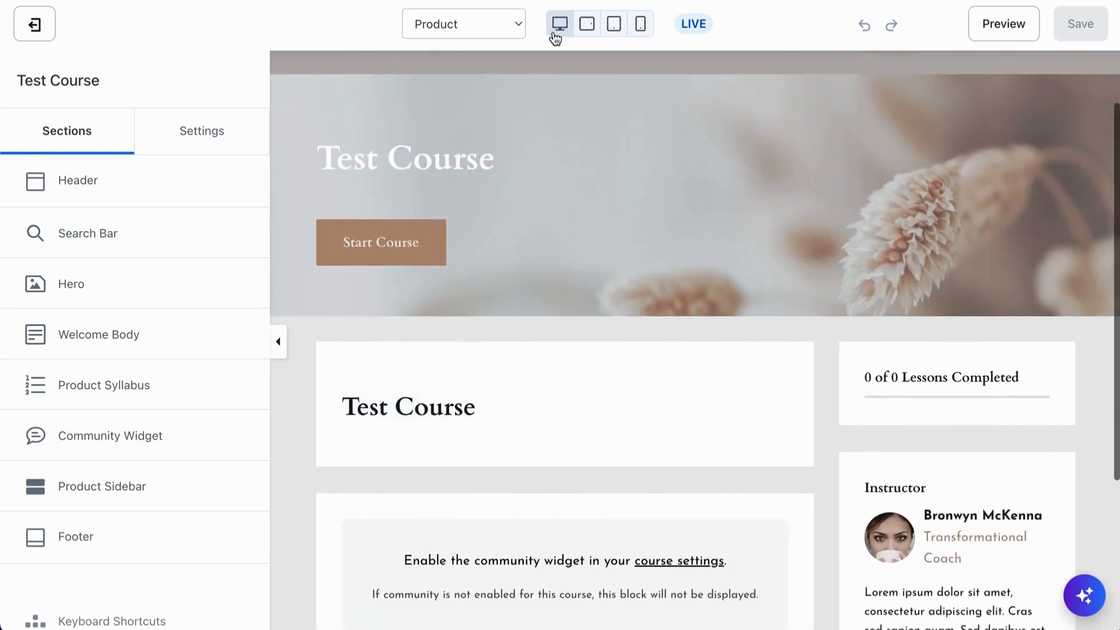
pyautogui.click(38, 26)
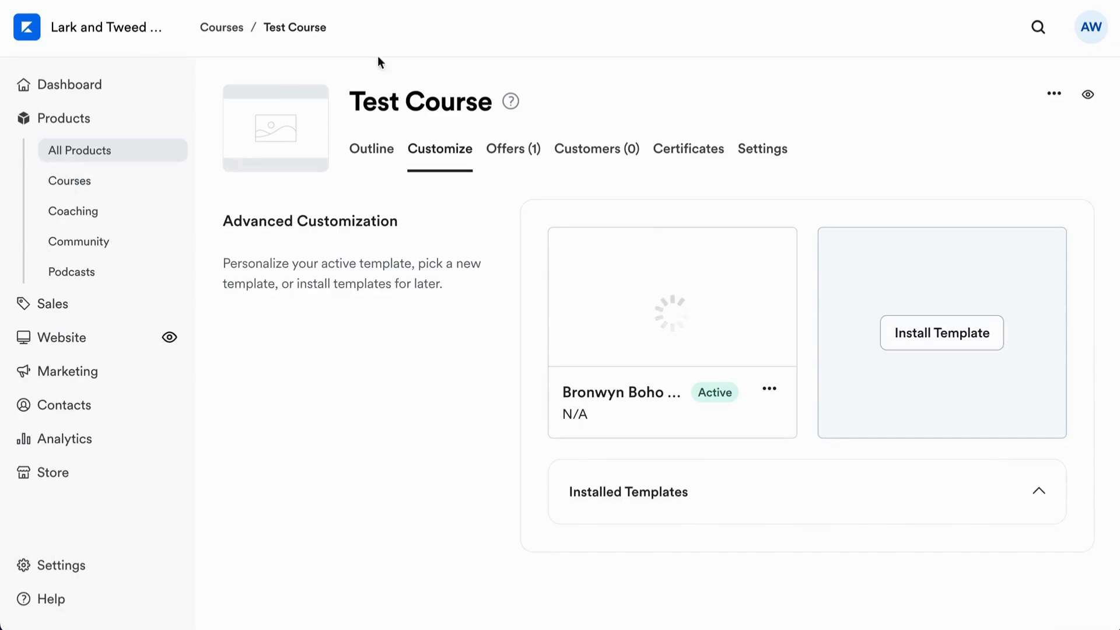
# - Go to the Test Course outline and look over its modules and lessons
pyautogui.click(374, 154)
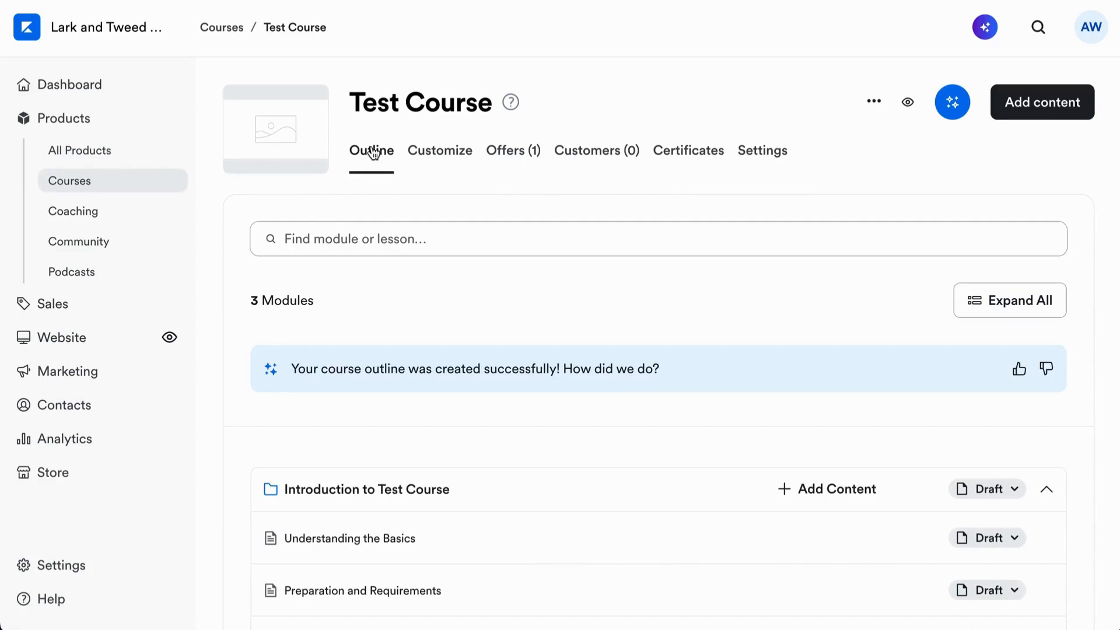
pyautogui.scroll(-3, 422, 495)
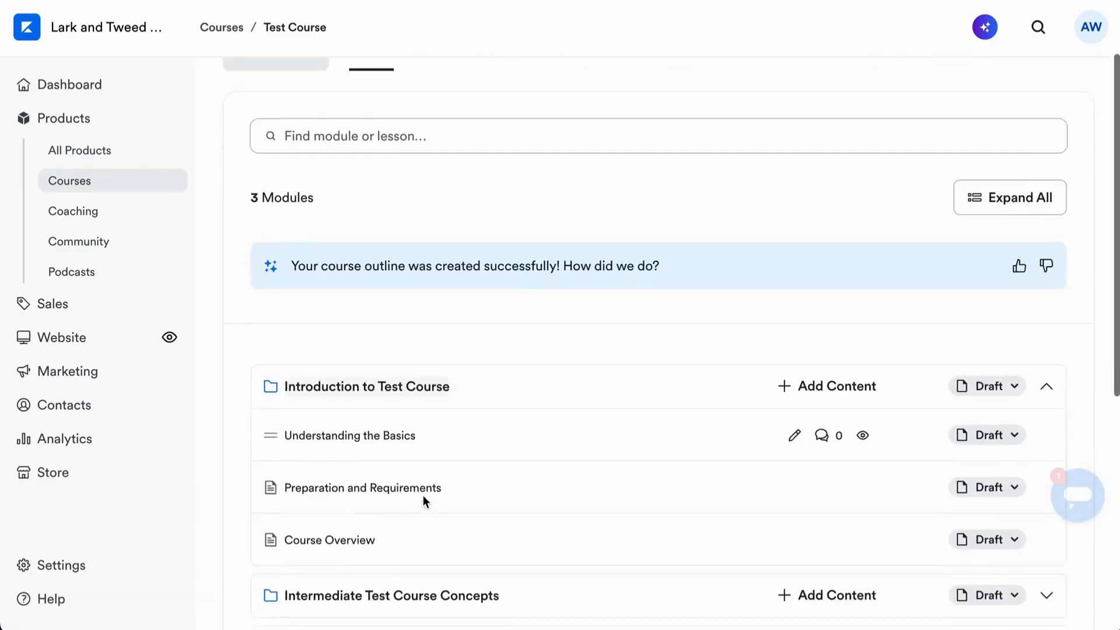
pyautogui.scroll(-1, 700, 481)
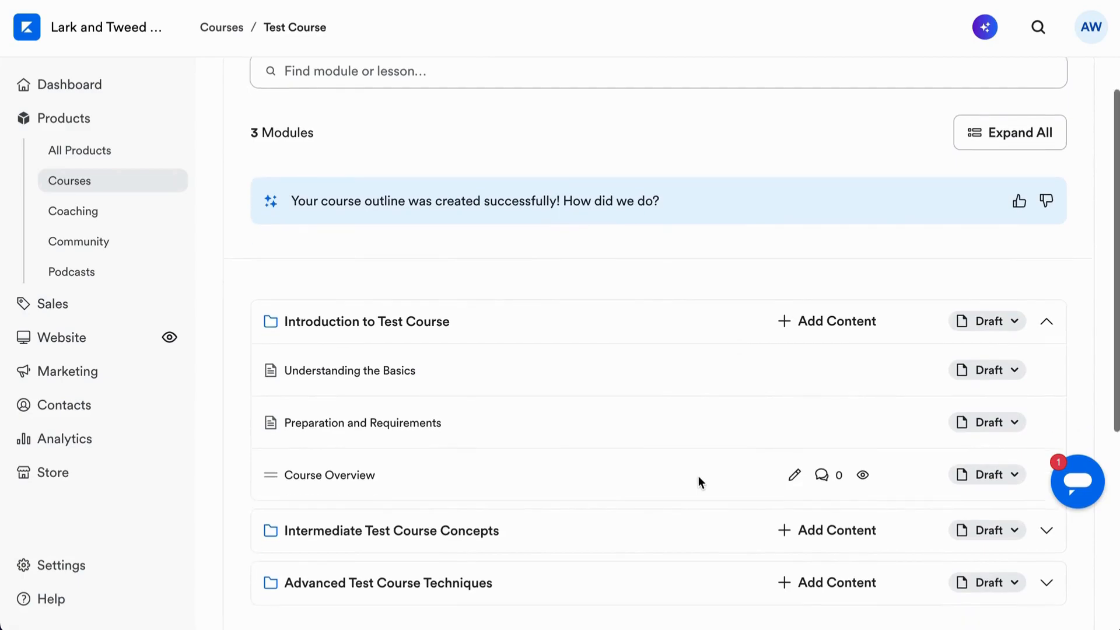
pyautogui.scroll(2, 699, 476)
pyautogui.scroll(-5, 698, 476)
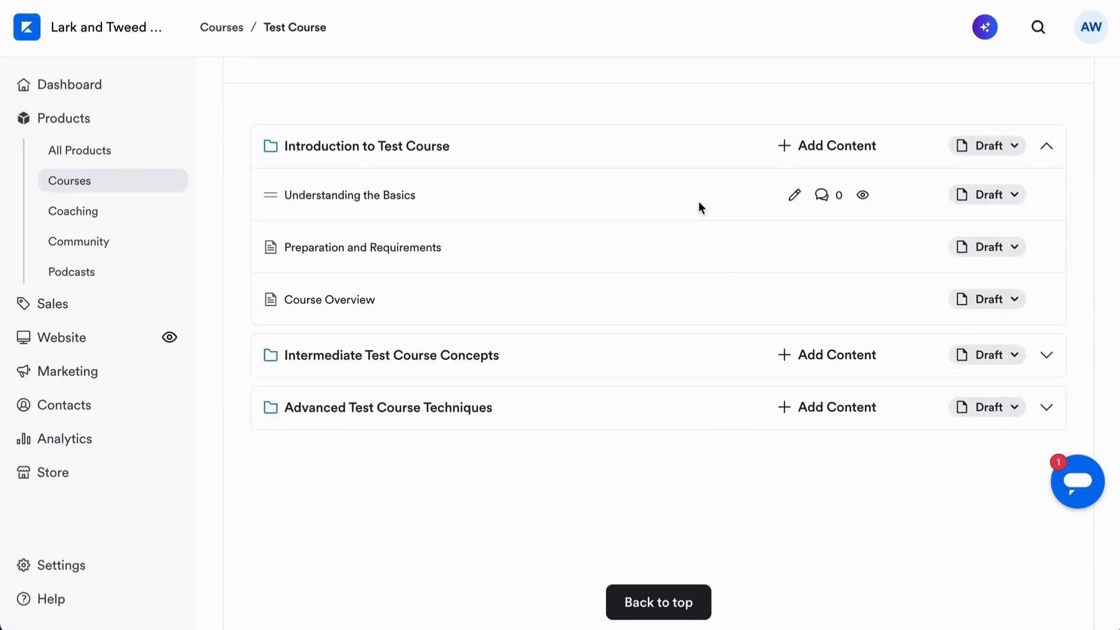
# - View the drip schedule settings of the Introduction to Test Course module and cancel without scheduling
pyautogui.click(1016, 147)
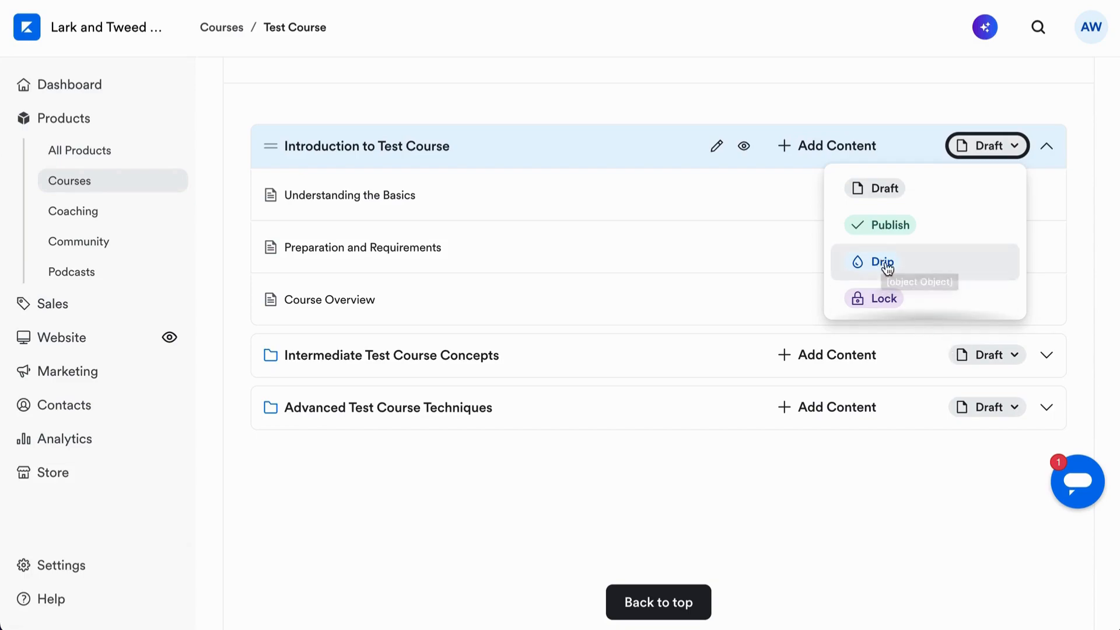
pyautogui.click(885, 267)
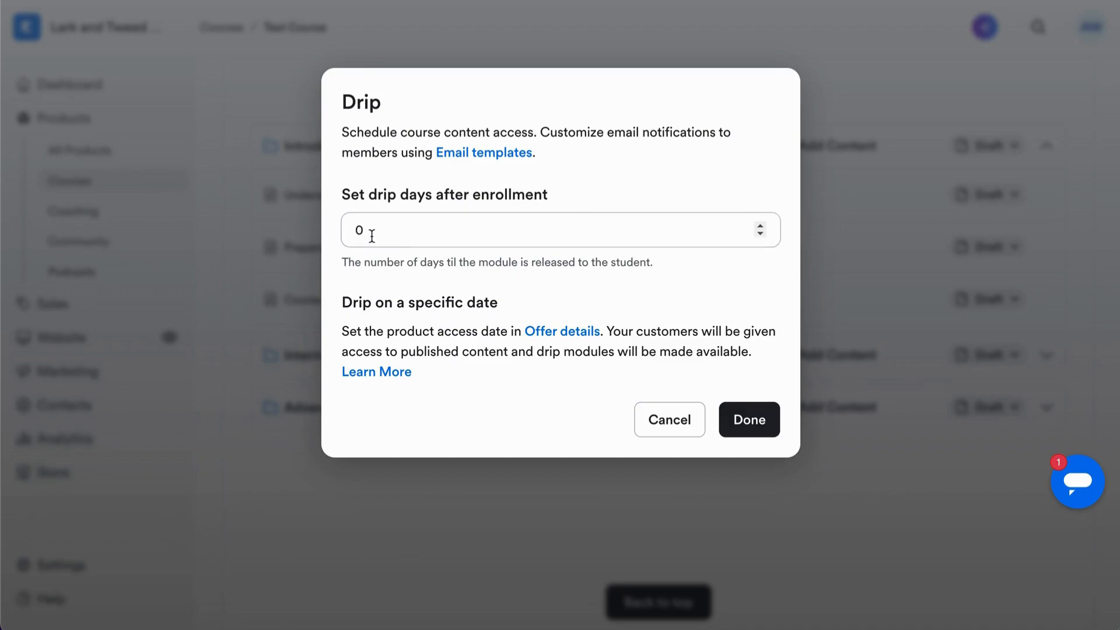
pyautogui.click(680, 417)
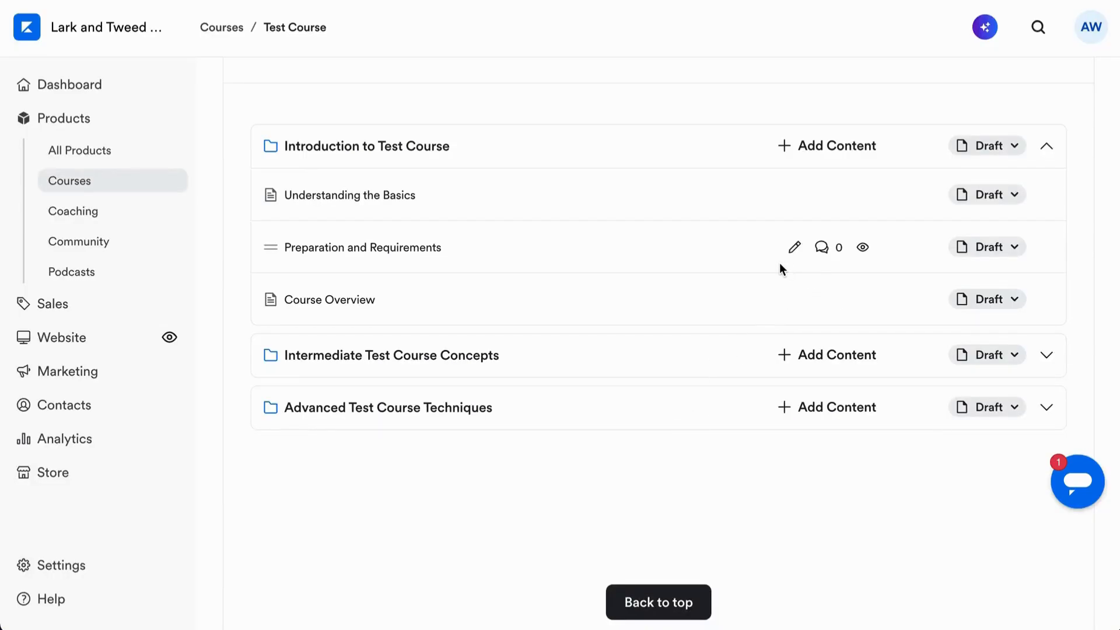
# - Check the status options of the Understanding the Basics lesson and the Intermediate Test Course Concepts module without changing them
pyautogui.click(1017, 196)
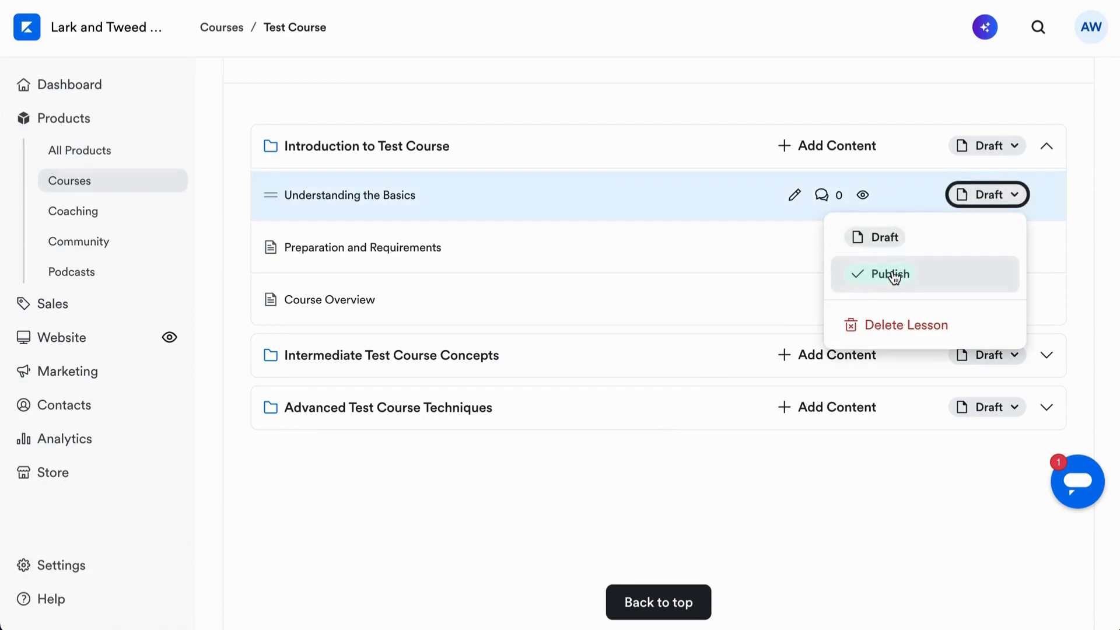
pyautogui.click(1079, 246)
pyautogui.click(1014, 358)
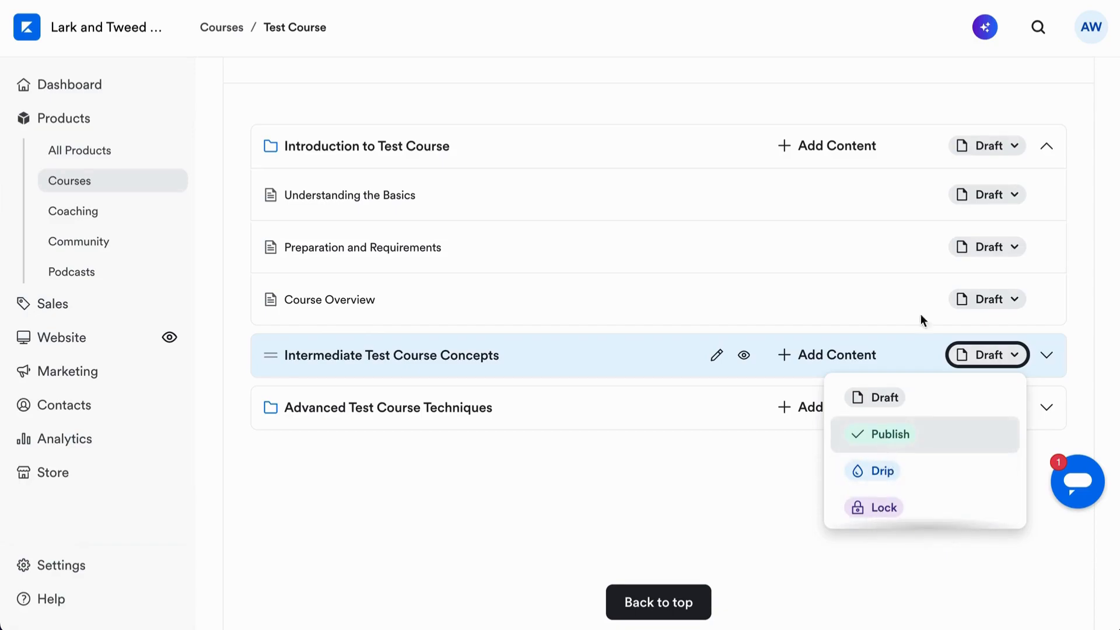
pyautogui.click(1010, 145)
# - Publish the Introduction to Test Course module and its lessons Understanding the Basics, Preparation and Requirements, and Course Overview
pyautogui.click(1010, 146)
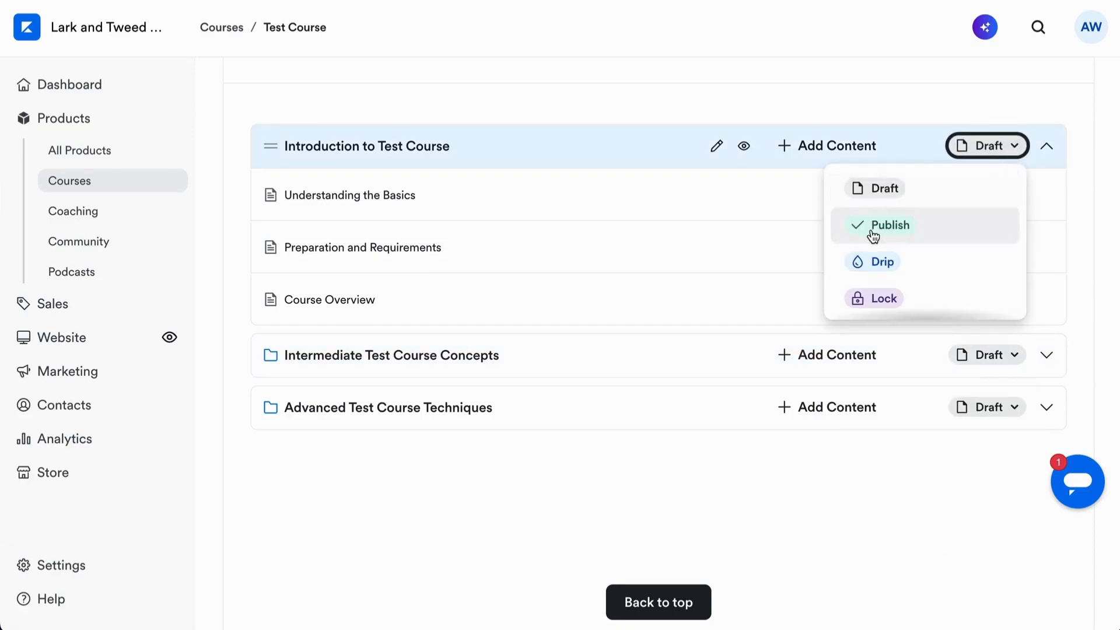
pyautogui.click(874, 228)
pyautogui.click(1015, 194)
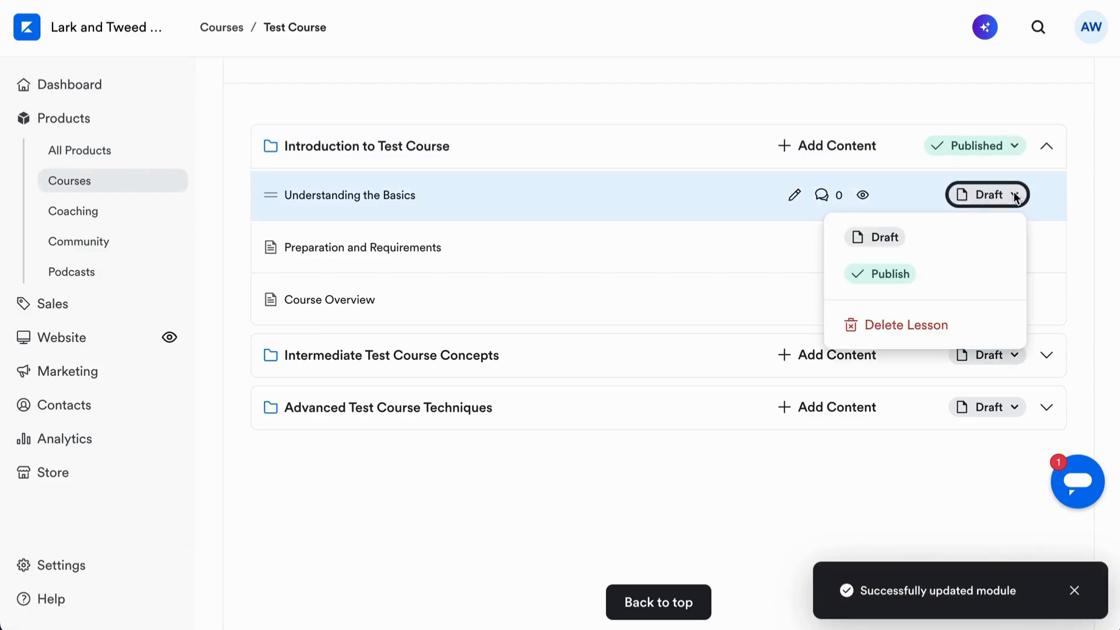
pyautogui.click(897, 276)
pyautogui.click(1013, 246)
pyautogui.click(902, 325)
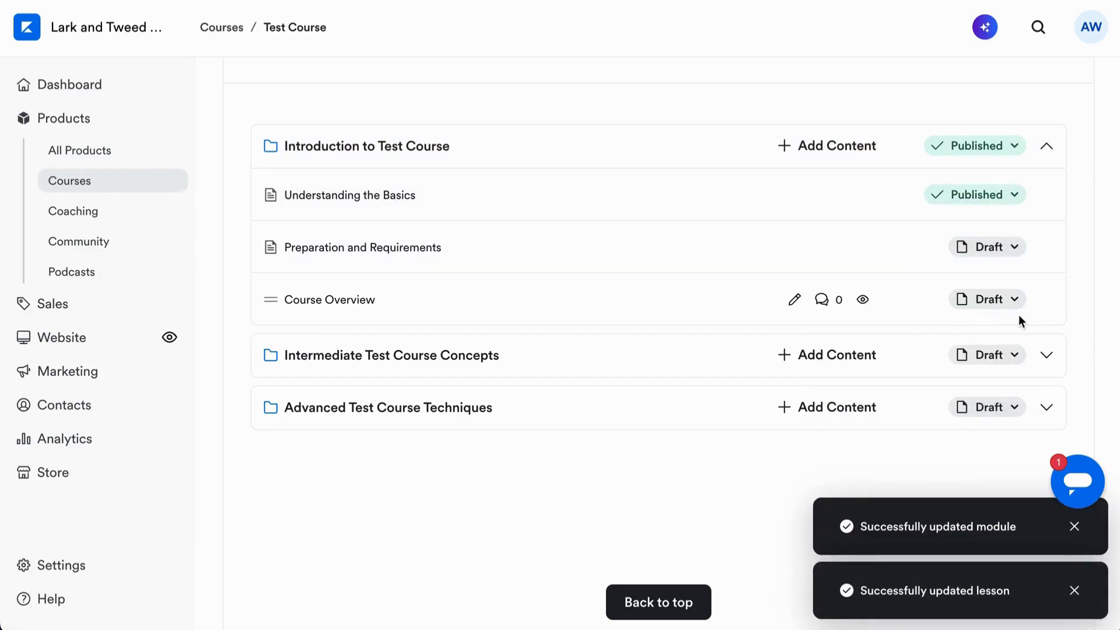
pyautogui.click(1013, 300)
pyautogui.click(890, 380)
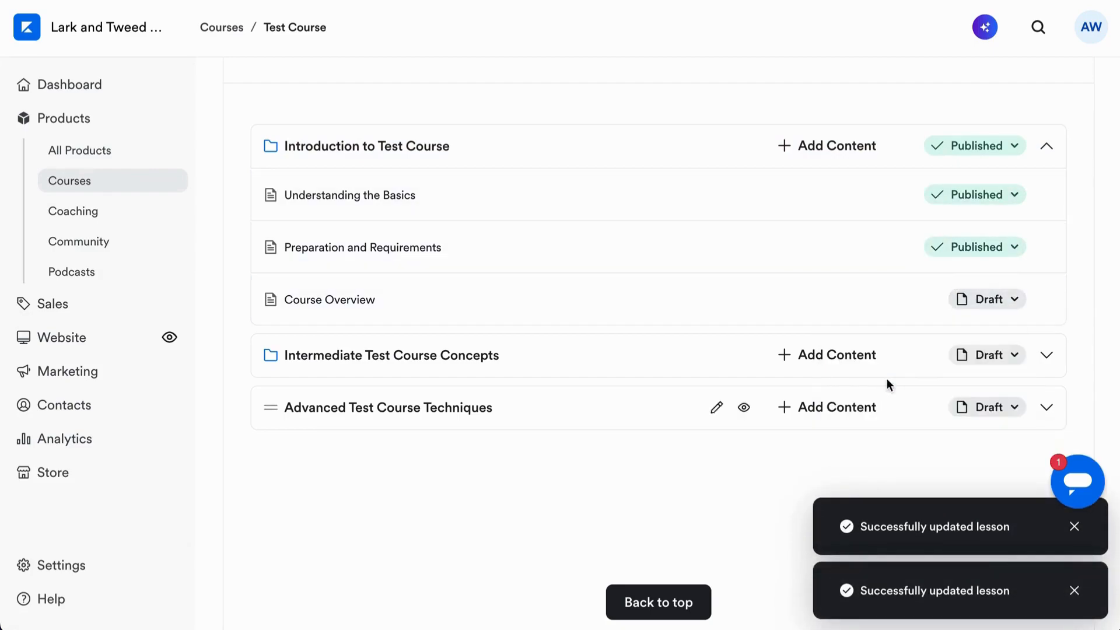
# - Publish the Intermediate Test Course Concepts module and its lessons Common Mistakes and How to Avoid Them, Deep Dive into Concepts, and Practical Applications
pyautogui.click(1014, 350)
pyautogui.click(895, 432)
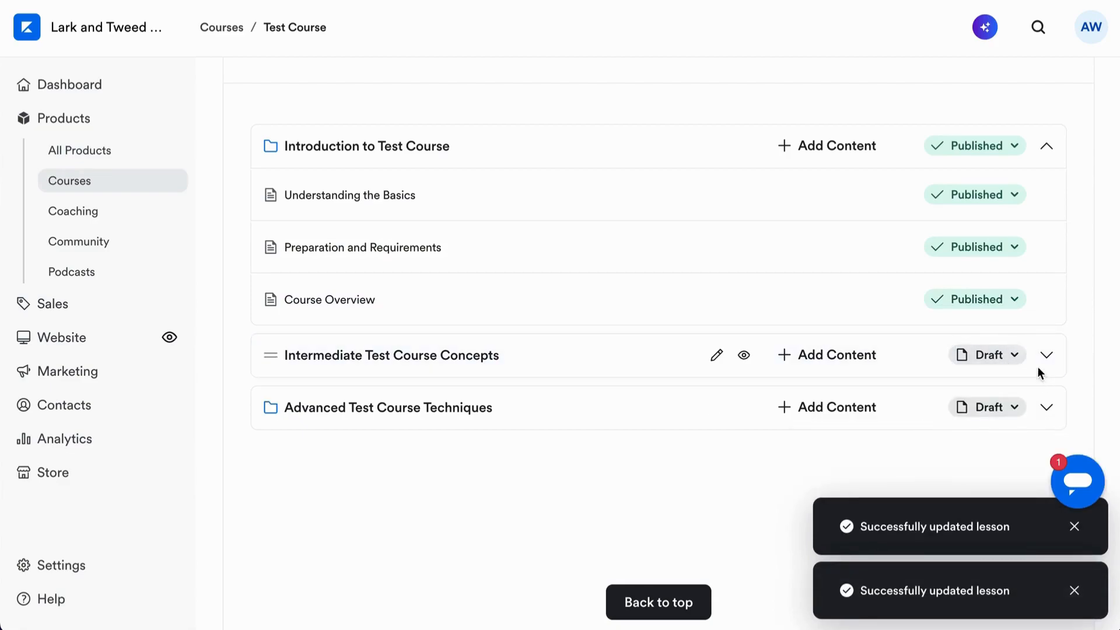
pyautogui.click(1047, 355)
pyautogui.scroll(-4, 1045, 359)
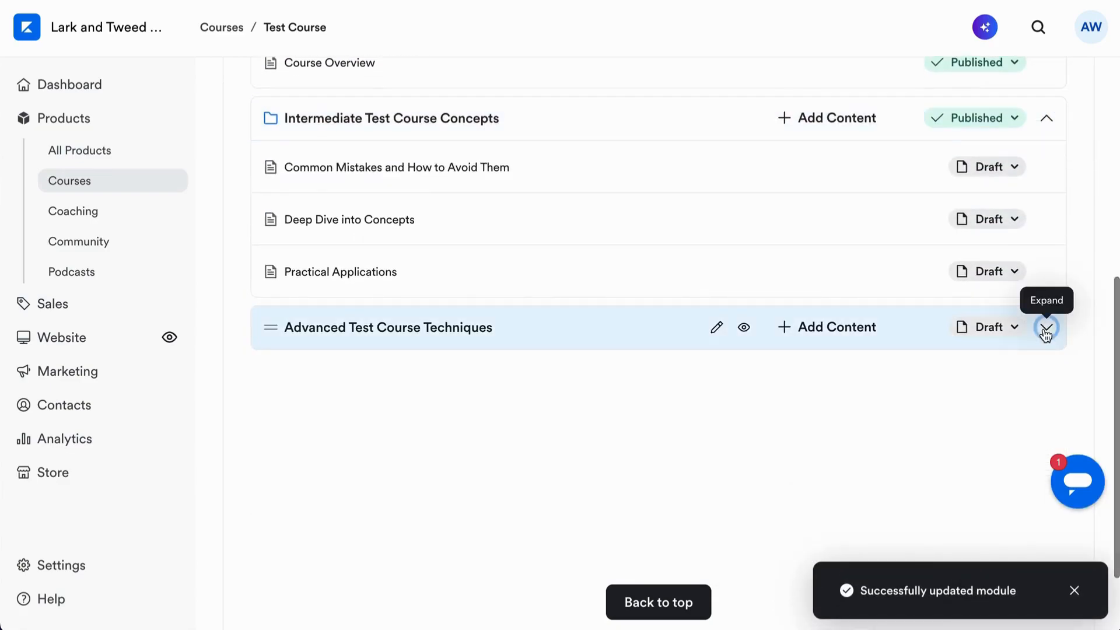
pyautogui.click(1047, 328)
pyautogui.click(992, 167)
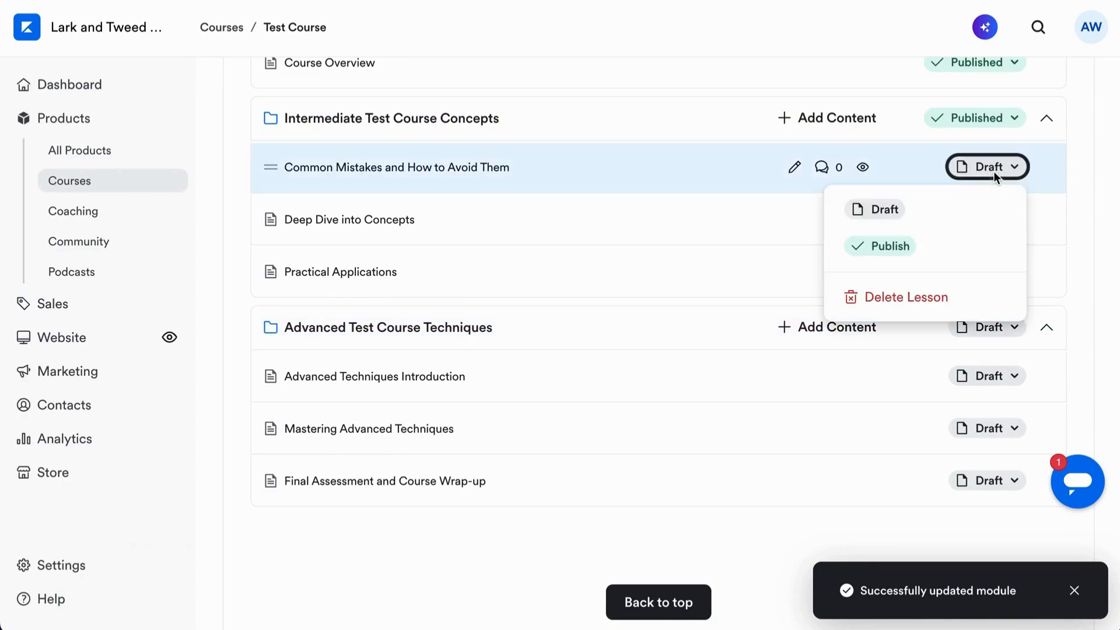
pyautogui.click(893, 250)
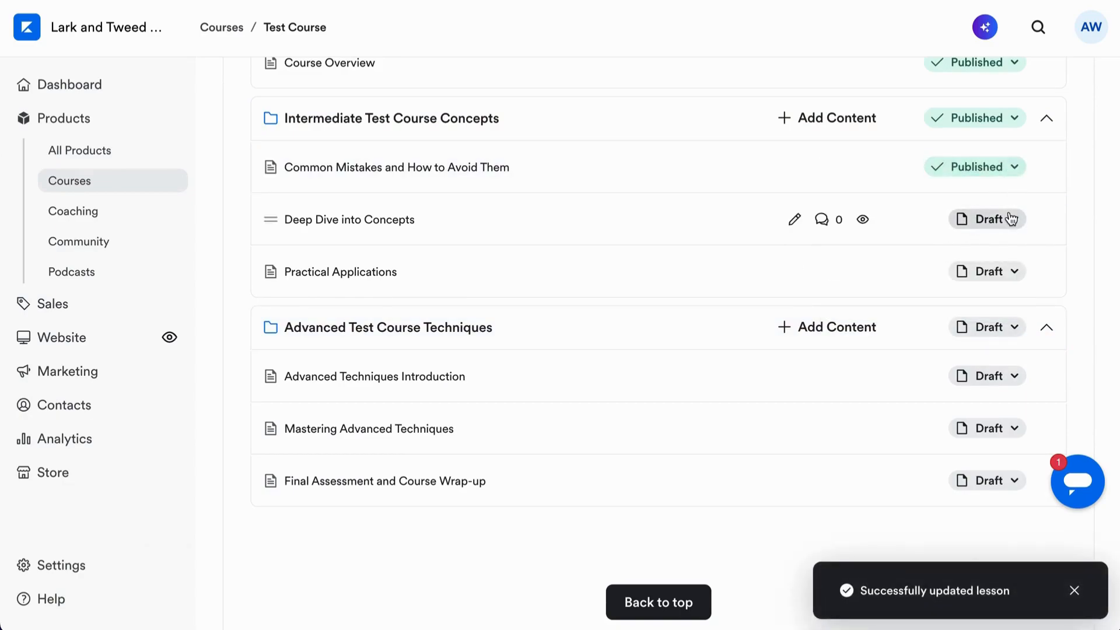
pyautogui.click(1011, 219)
pyautogui.click(908, 299)
pyautogui.click(1015, 272)
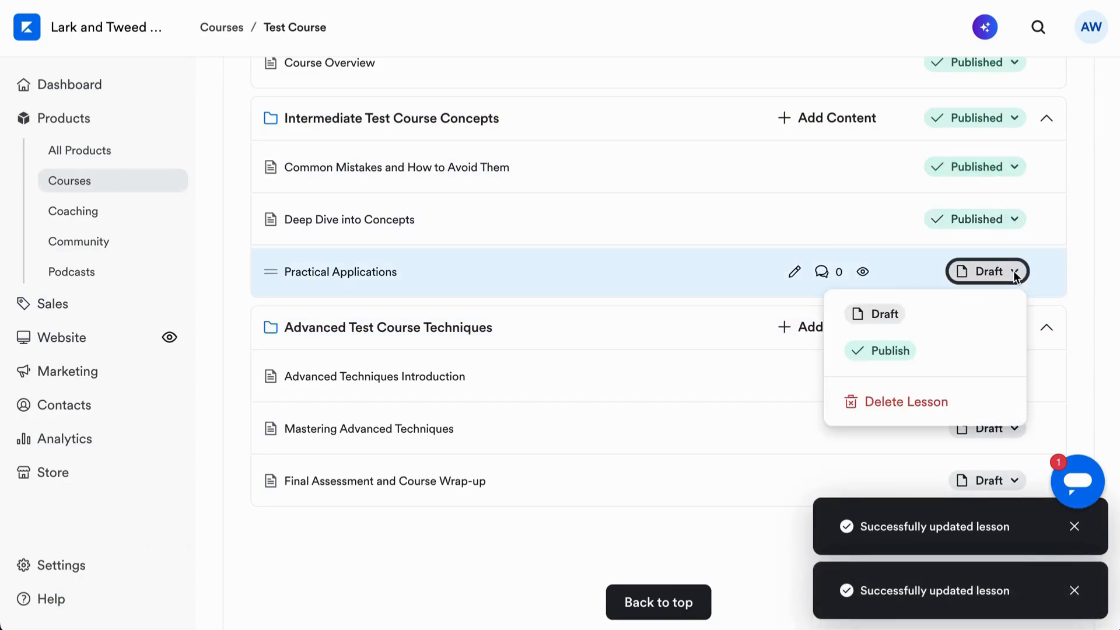
pyautogui.click(890, 351)
# - Publish the Advanced Test Course Techniques module and its lessons Advanced Techniques Introduction, Mastering Advanced Techniques, and Final Assessment and Course Wrap-up
pyautogui.click(1013, 327)
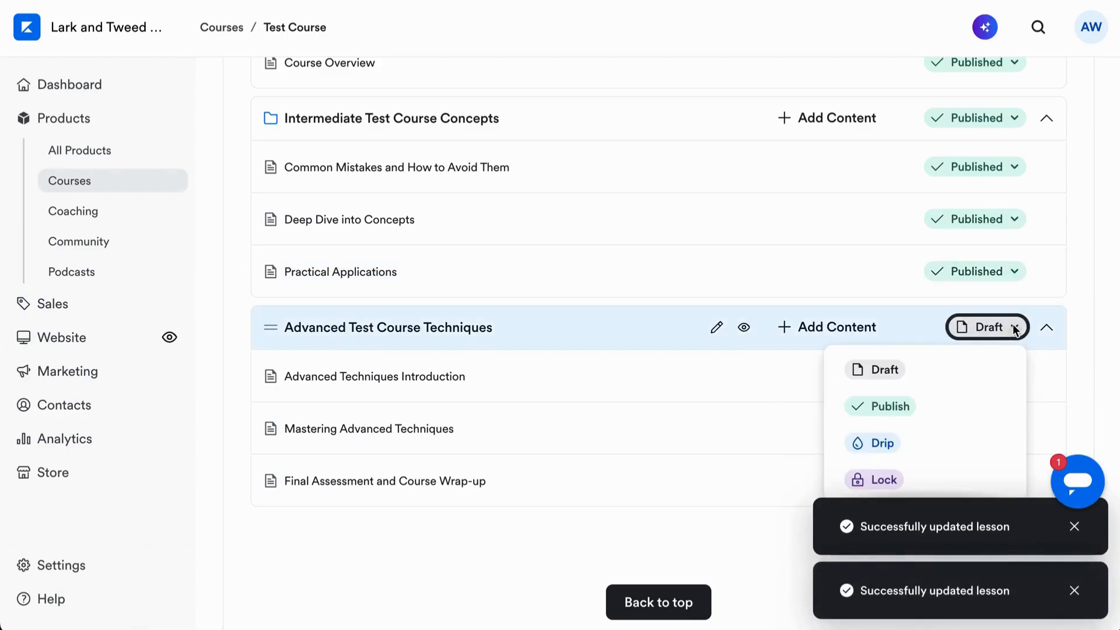
pyautogui.click(892, 409)
pyautogui.click(983, 377)
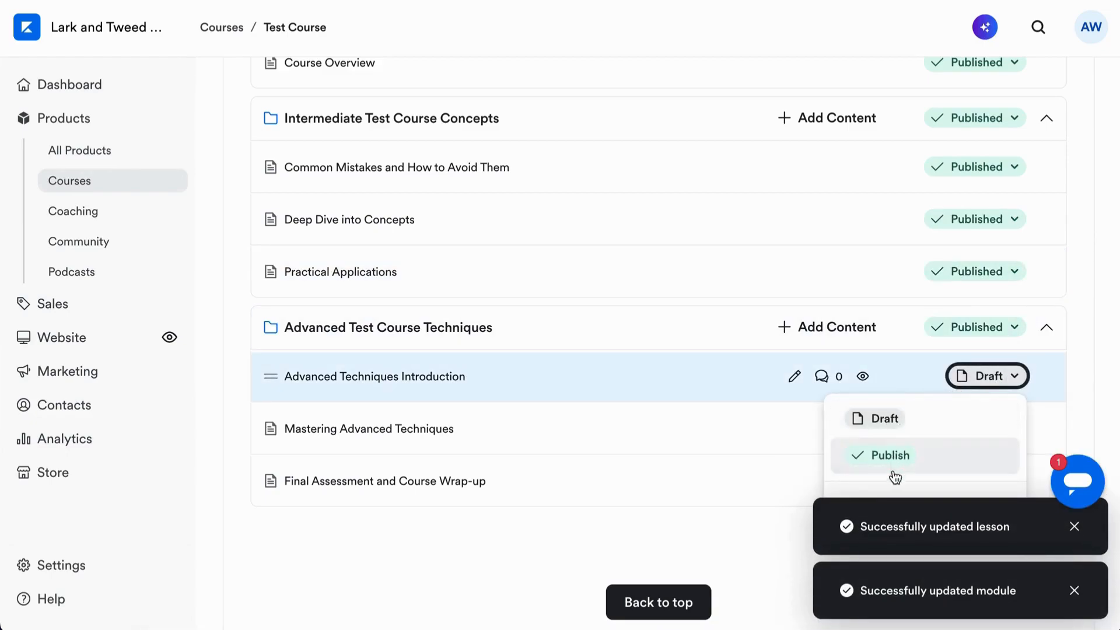
pyautogui.click(892, 456)
pyautogui.scroll(-4, 930, 369)
pyautogui.click(1014, 192)
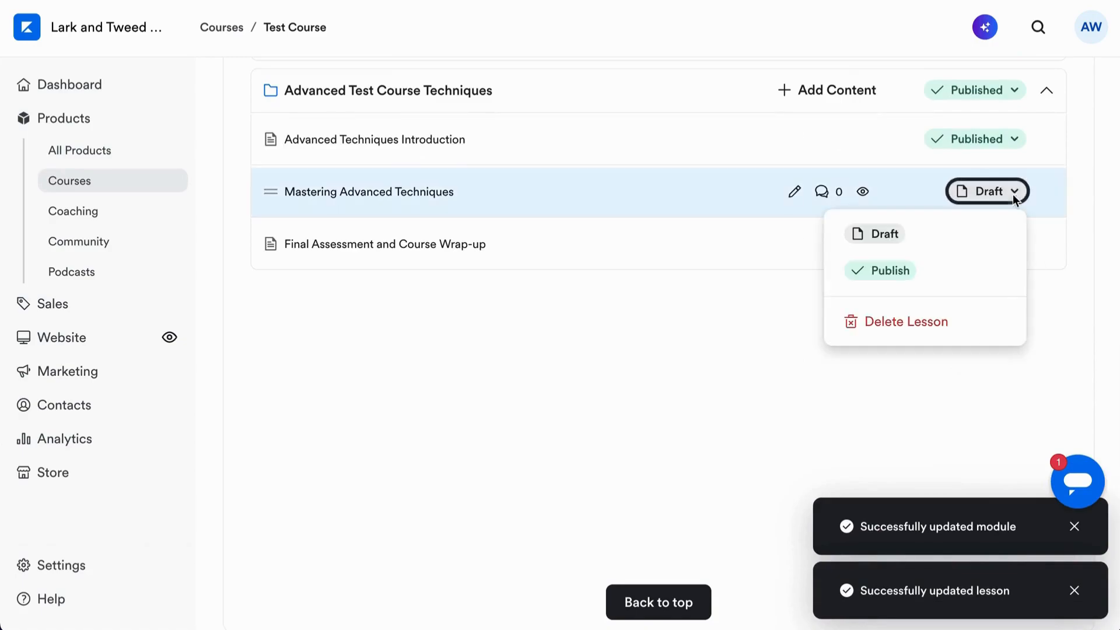
pyautogui.click(908, 273)
pyautogui.click(1015, 244)
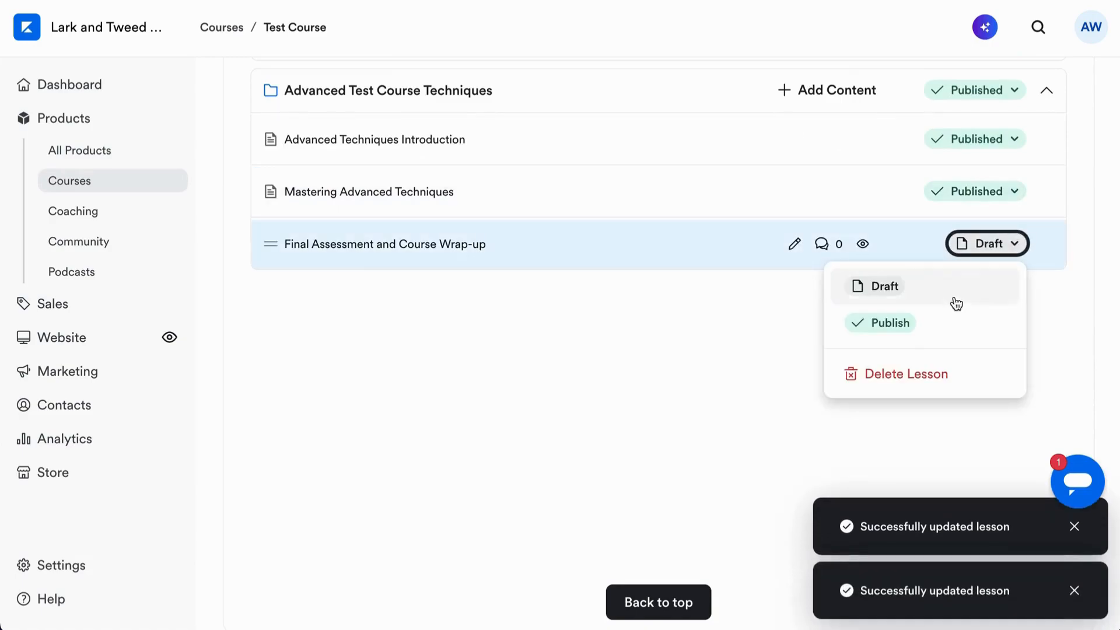
pyautogui.click(889, 326)
# - Return to the course's template customization settings and open the active Bronwyn Boho template in the editor
pyautogui.scroll(10, 901, 341)
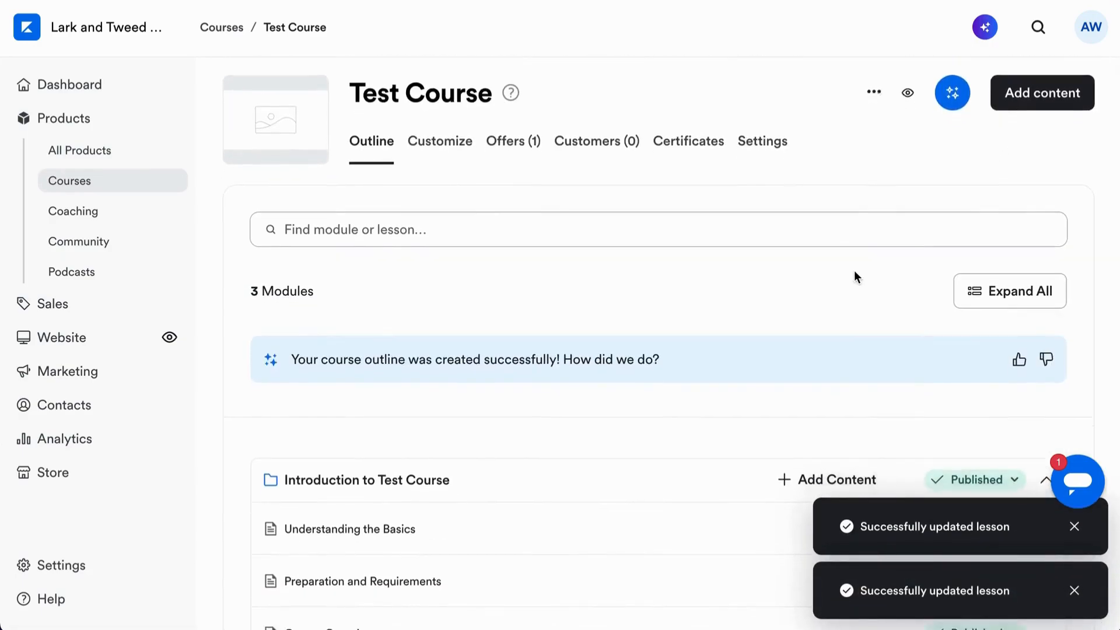
pyautogui.scroll(-5, 854, 271)
pyautogui.scroll(8, 854, 271)
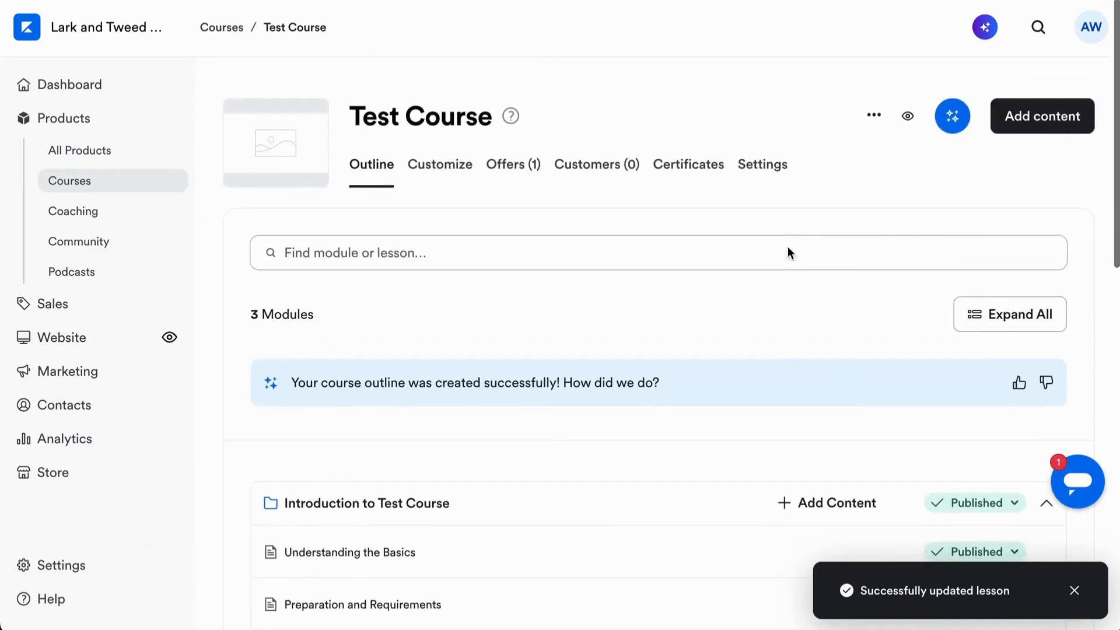
pyautogui.scroll(-1, 788, 253)
pyautogui.click(442, 151)
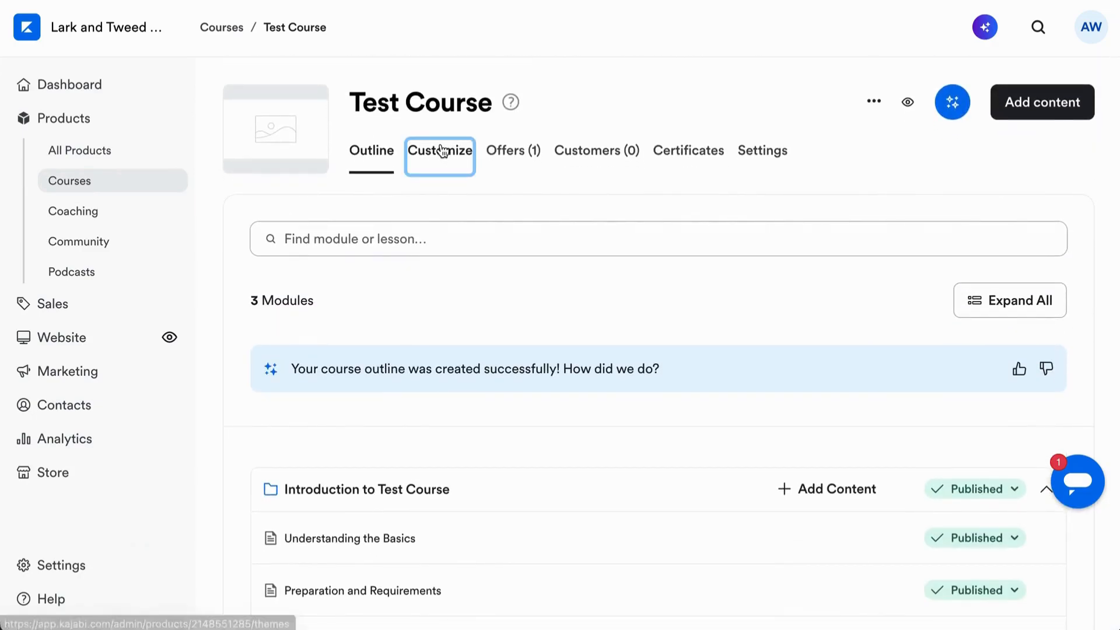
pyautogui.moveTo(701, 315)
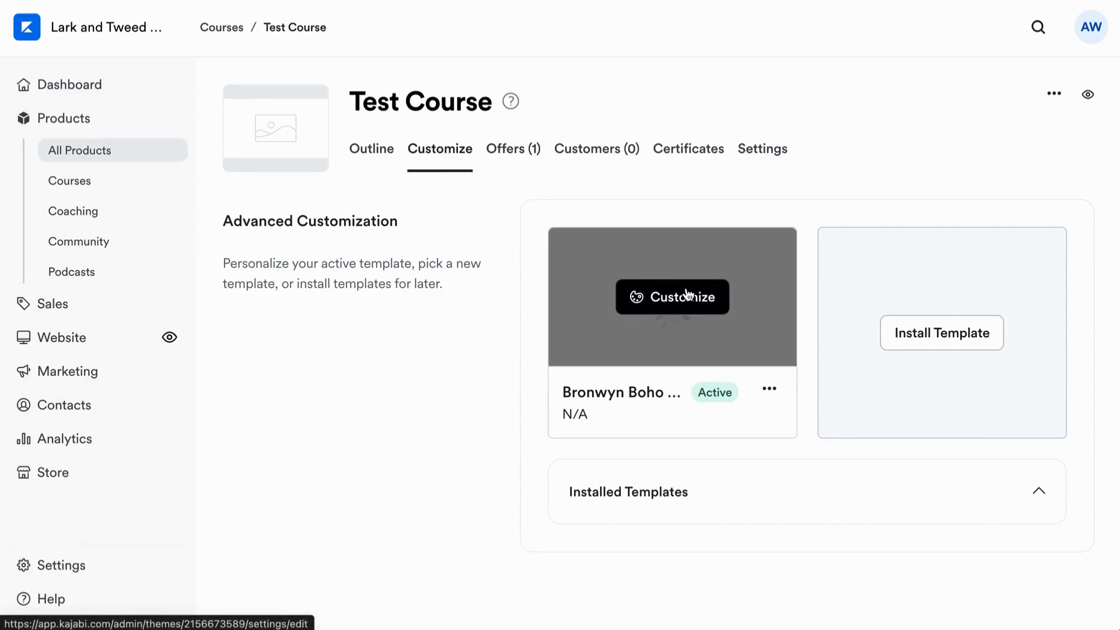
pyautogui.click(677, 301)
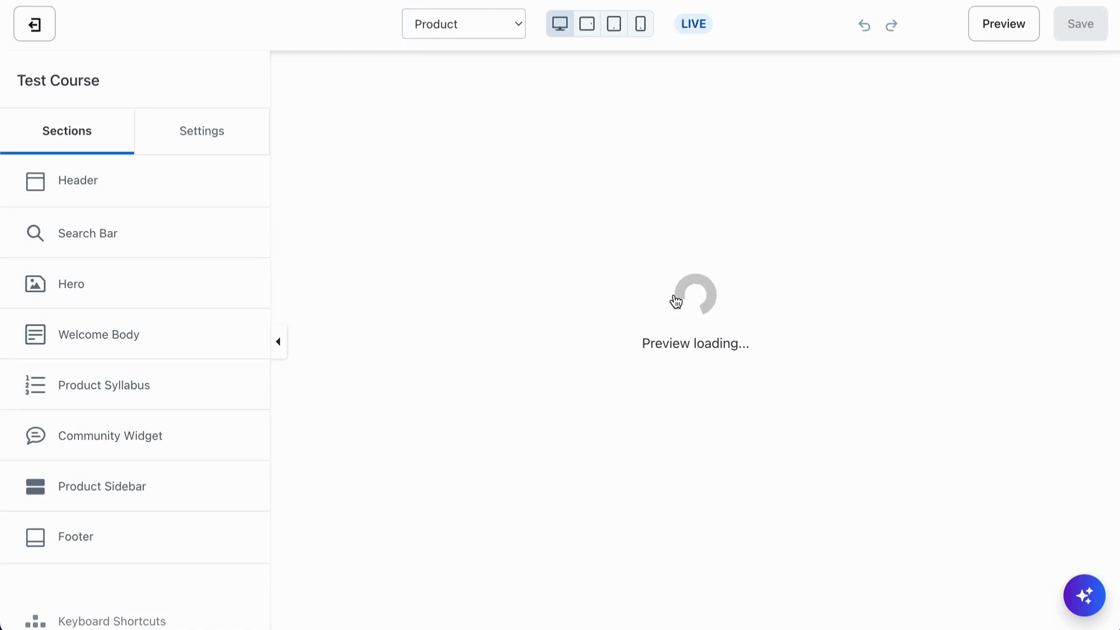
# - Examine the Test Course product page preview, from the hero banner through the published modules and lessons
pyautogui.scroll(-8, 676, 301)
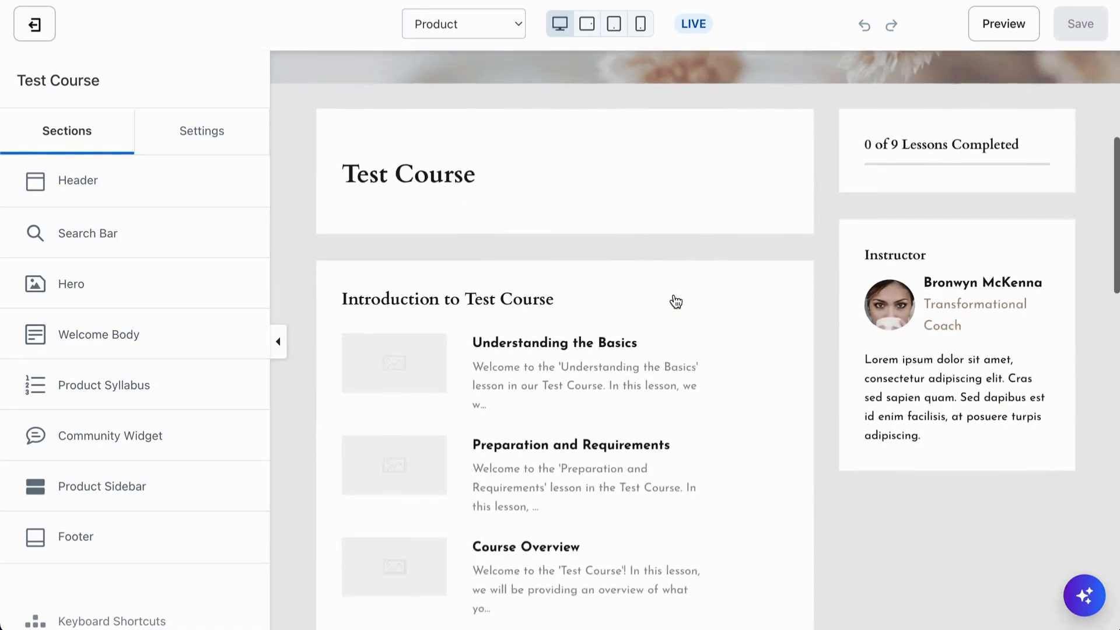
pyautogui.scroll(-8, 676, 301)
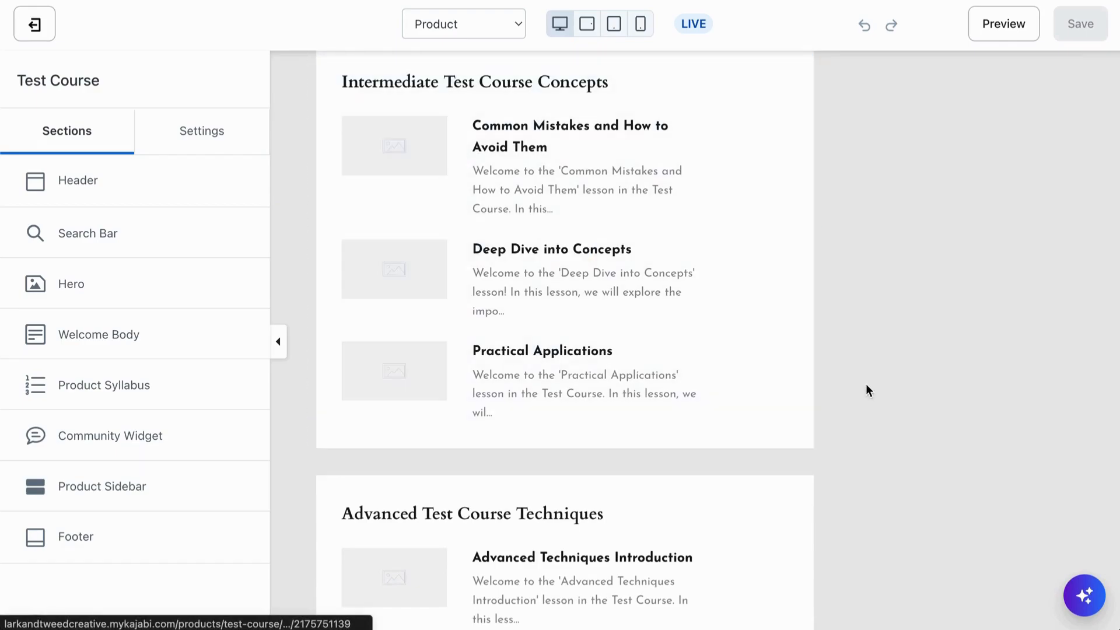
pyautogui.scroll(-4, 867, 390)
pyautogui.scroll(-6, 867, 387)
pyautogui.scroll(20, 866, 387)
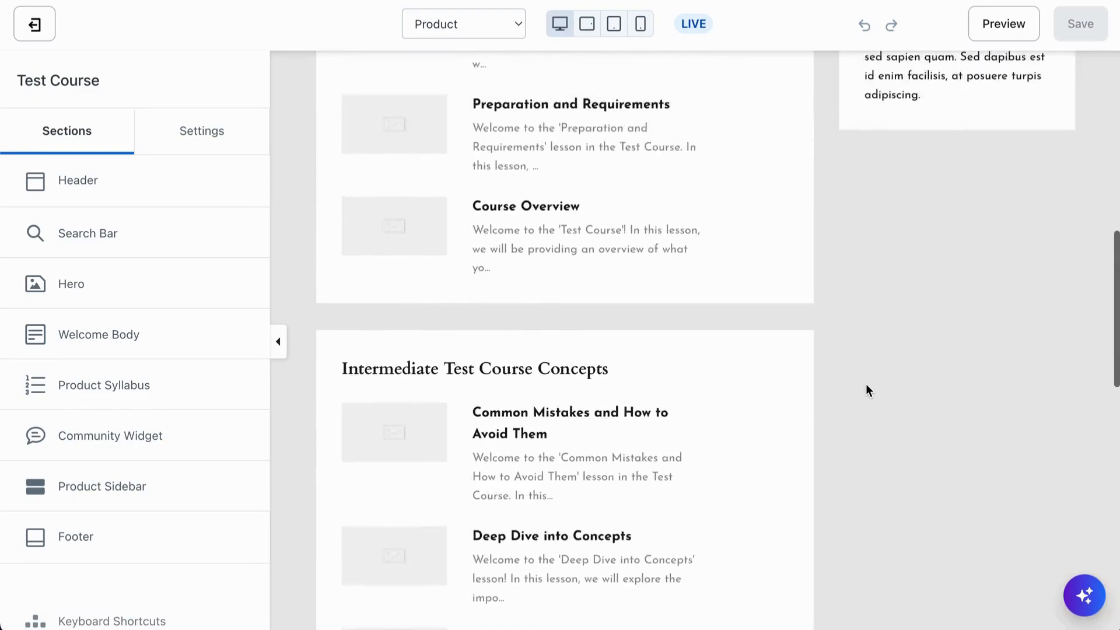
pyautogui.scroll(5, 866, 384)
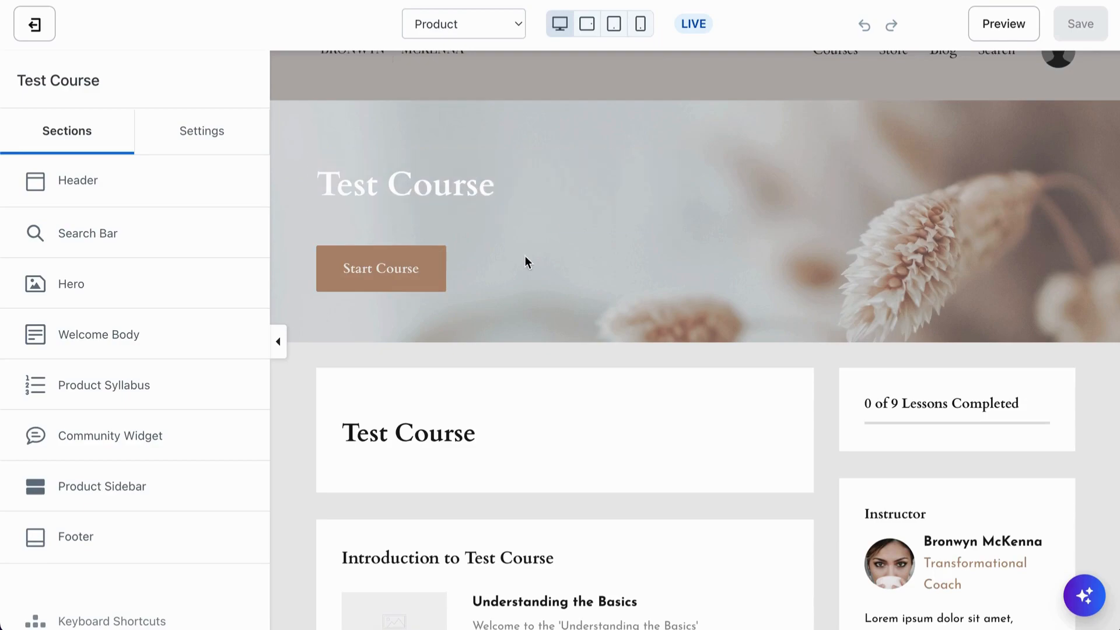
pyautogui.scroll(1, 524, 256)
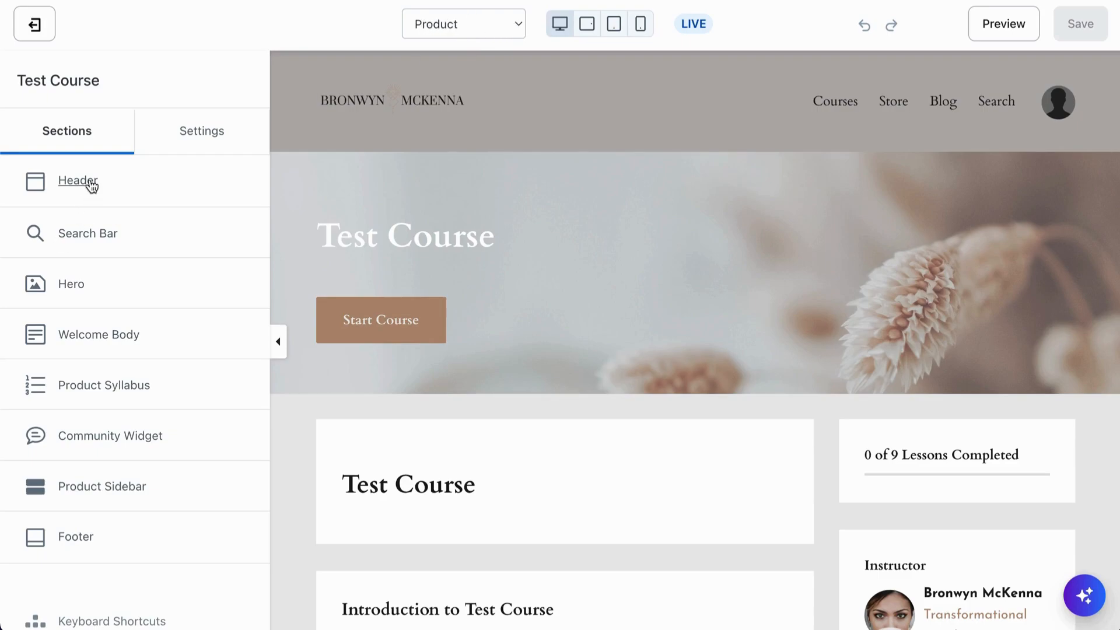
# - Review the theme's global Typography, Favicon and Color Scheme settings
pyautogui.click(195, 136)
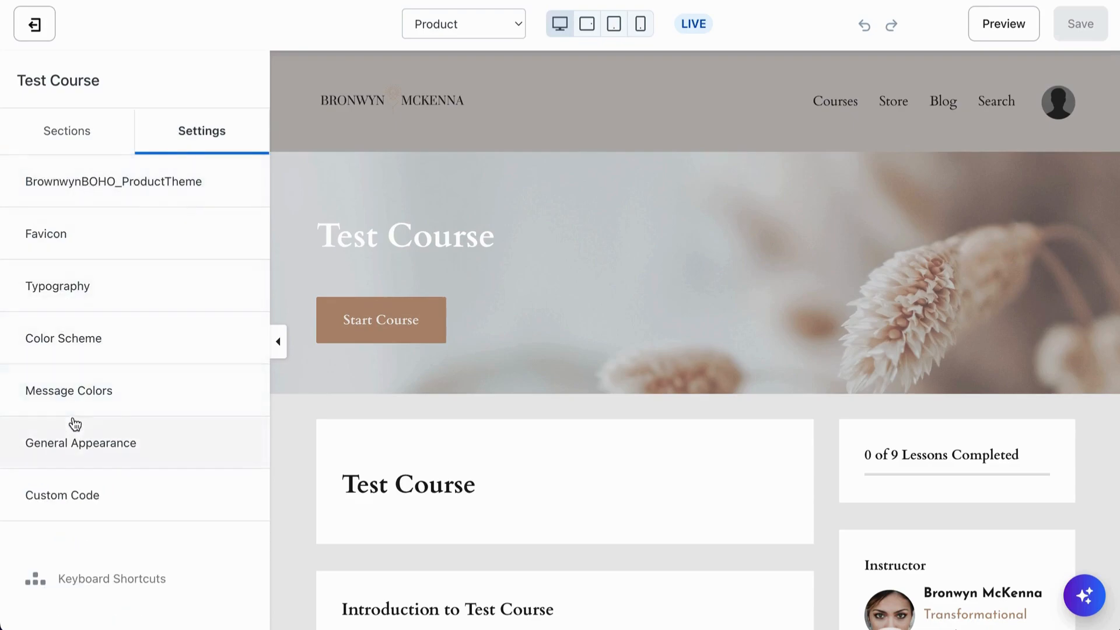
pyautogui.click(106, 300)
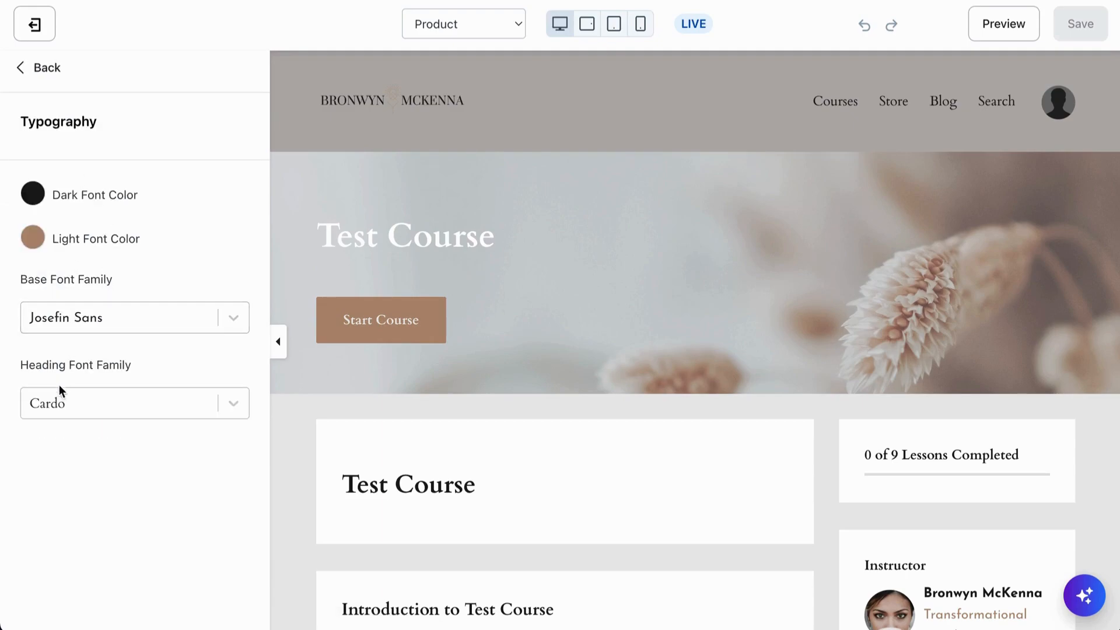
pyautogui.click(41, 68)
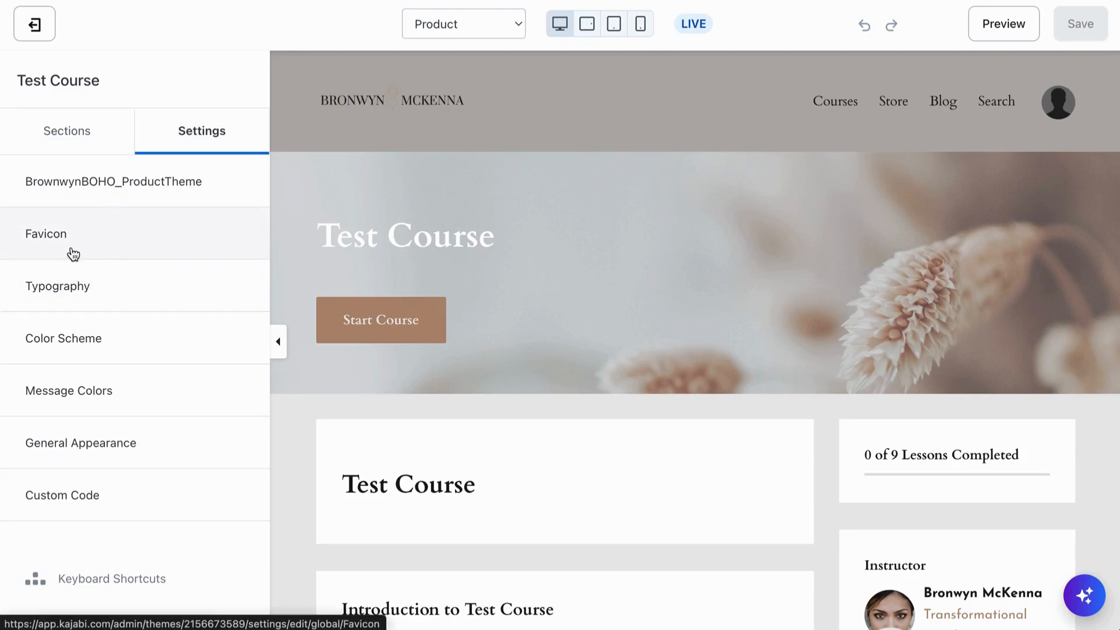
pyautogui.click(72, 251)
pyautogui.click(43, 72)
pyautogui.click(74, 339)
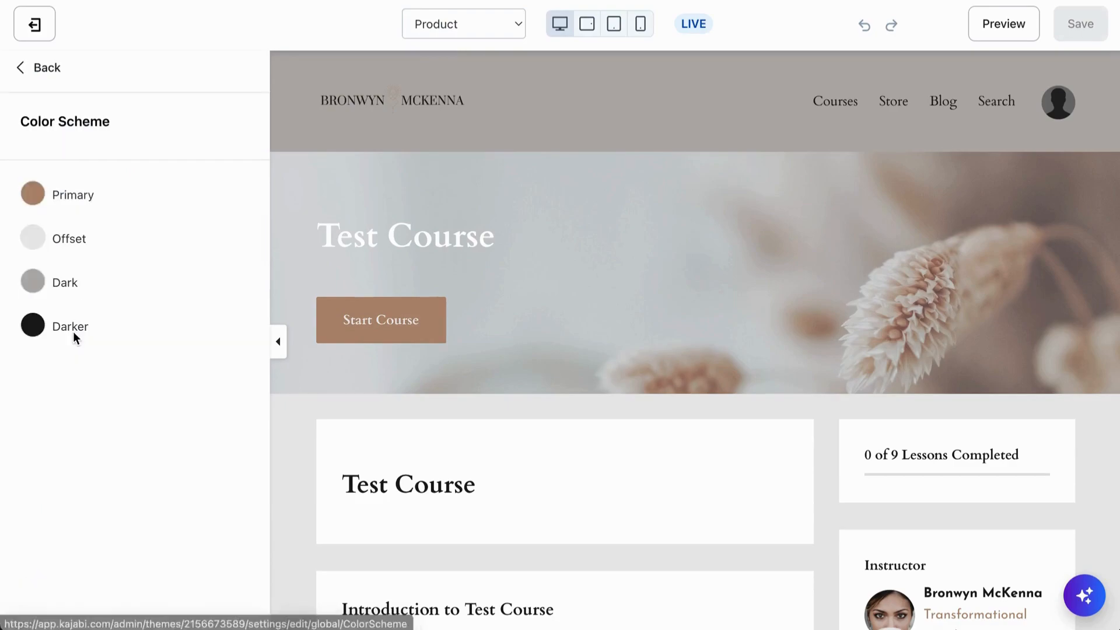
pyautogui.click(47, 70)
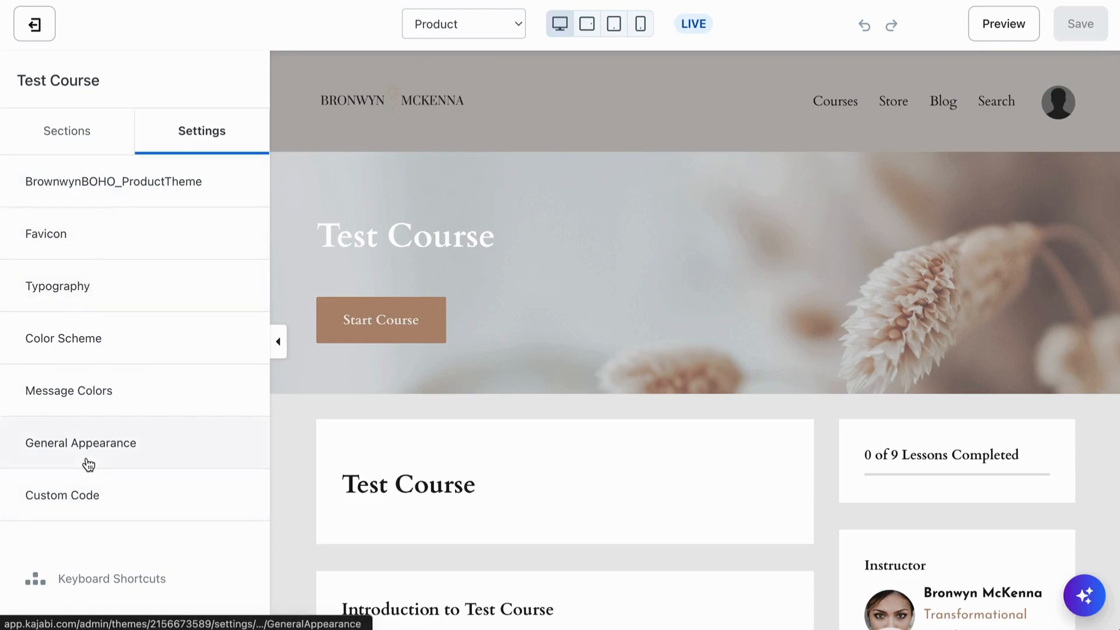
# - Open the Welcome Body section's settings and compare them with the product page preview
pyautogui.click(75, 128)
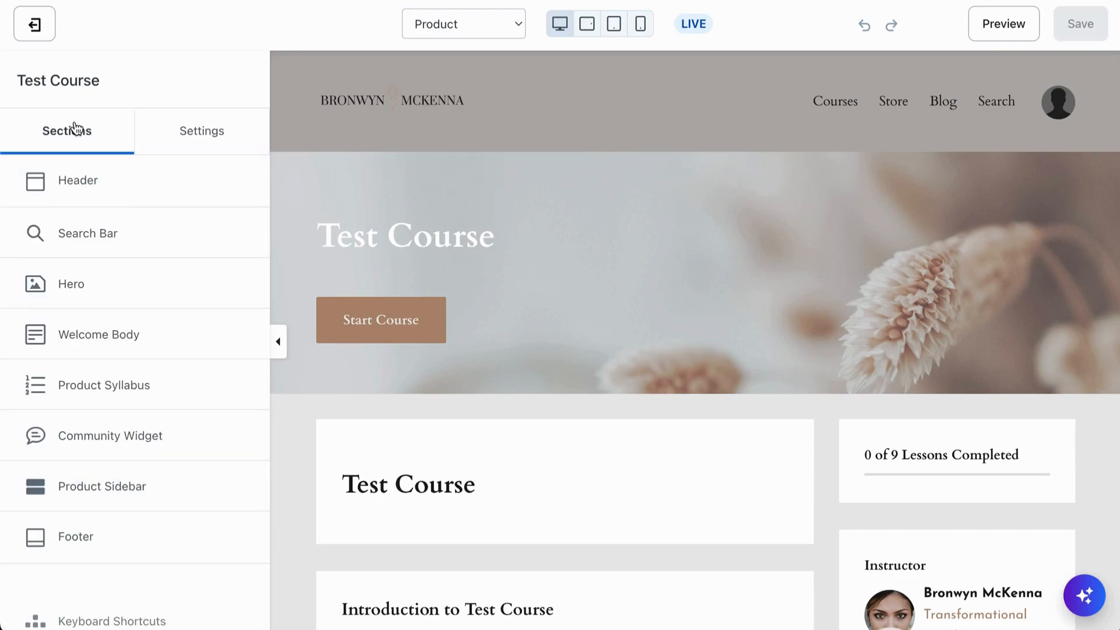
pyautogui.click(106, 334)
pyautogui.scroll(-2, 362, 442)
pyautogui.scroll(-3, 362, 442)
pyautogui.scroll(3, 362, 442)
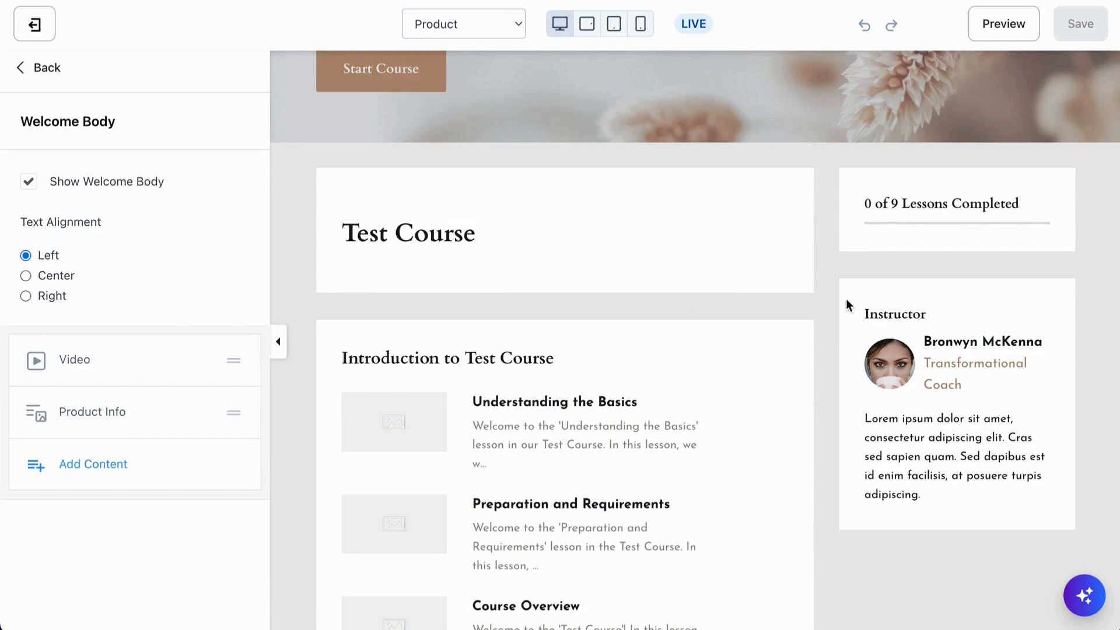
# - Inspect the Instructor block's image, name, title, bio and accent color settings on the product page
pyautogui.click(864, 327)
pyautogui.scroll(-5, 131, 445)
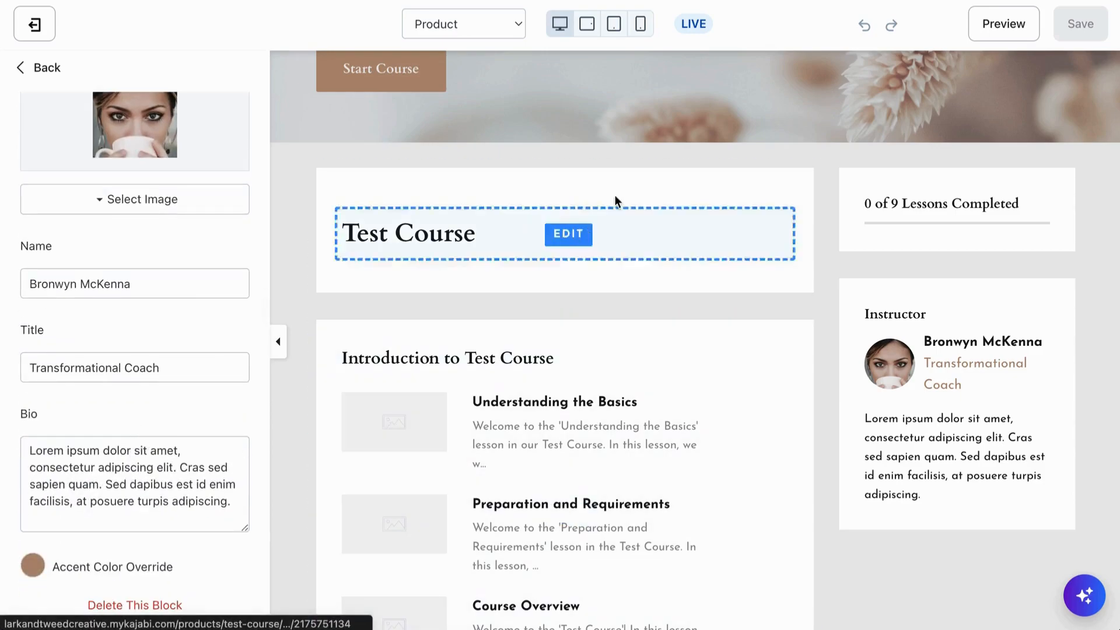
pyautogui.scroll(5, 642, 261)
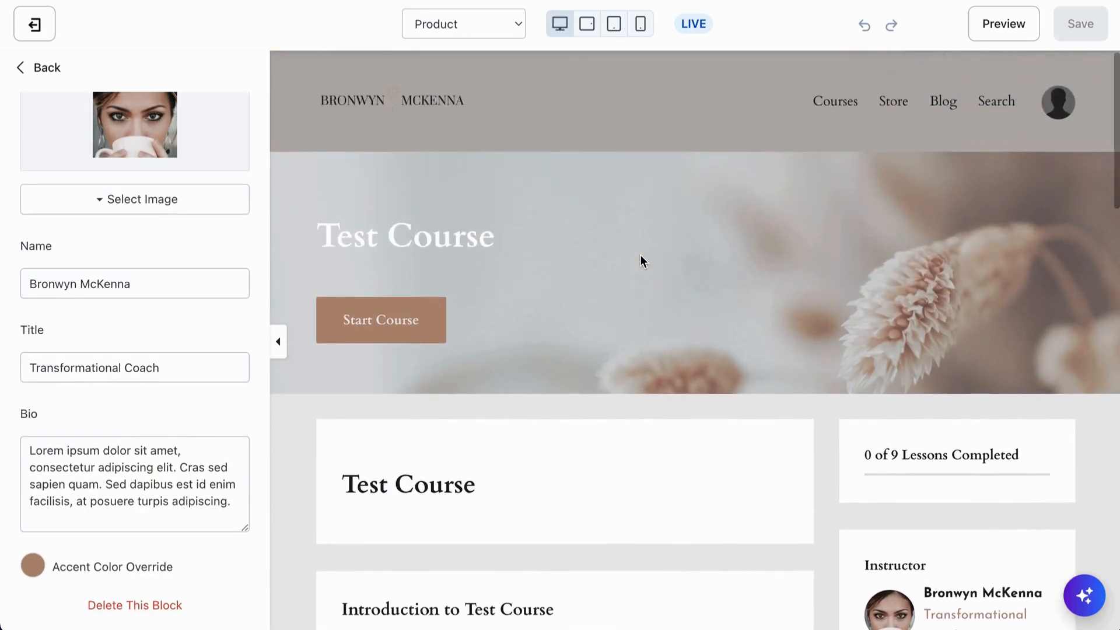
# - Switch the editor to the Post template and inspect the lesson layout and its Instructor block settings
pyautogui.click(519, 26)
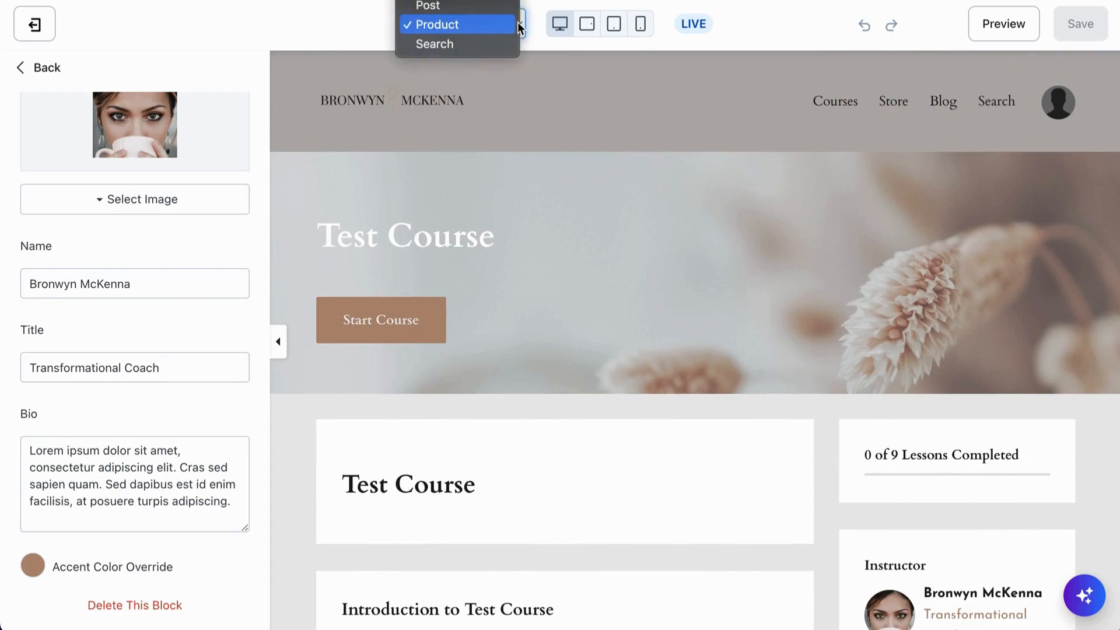
pyautogui.click(455, 8)
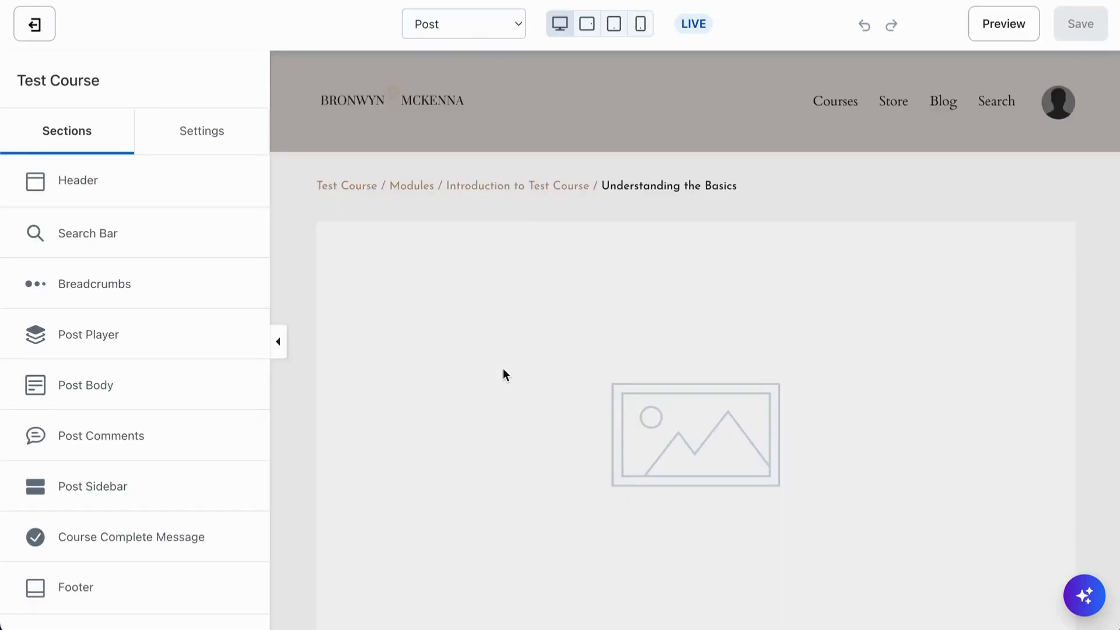
pyautogui.scroll(-12, 503, 369)
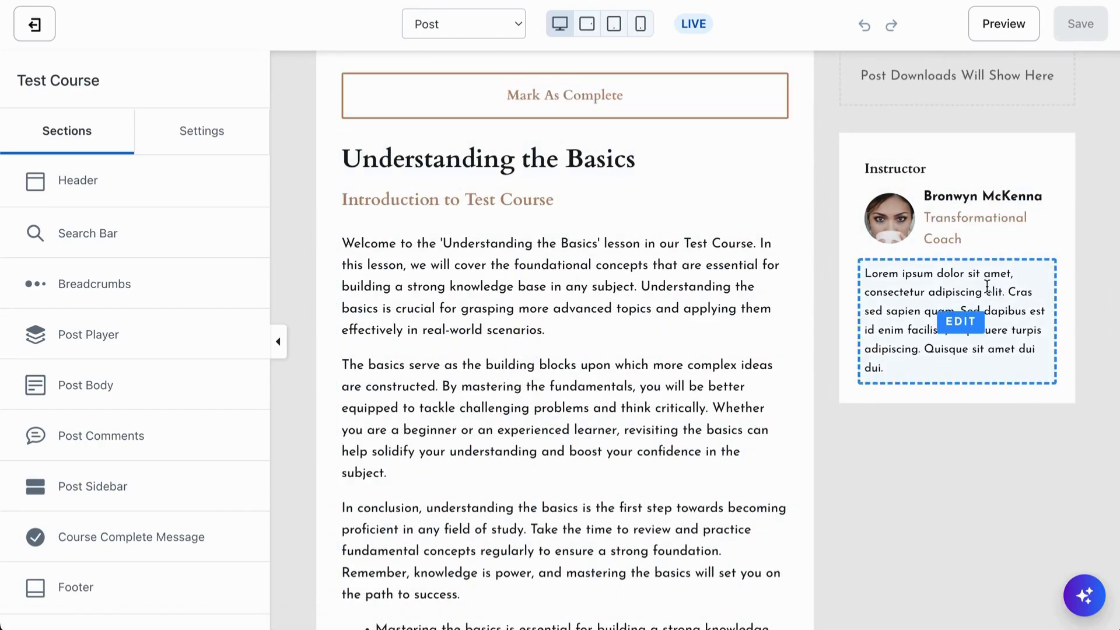
pyautogui.click(852, 154)
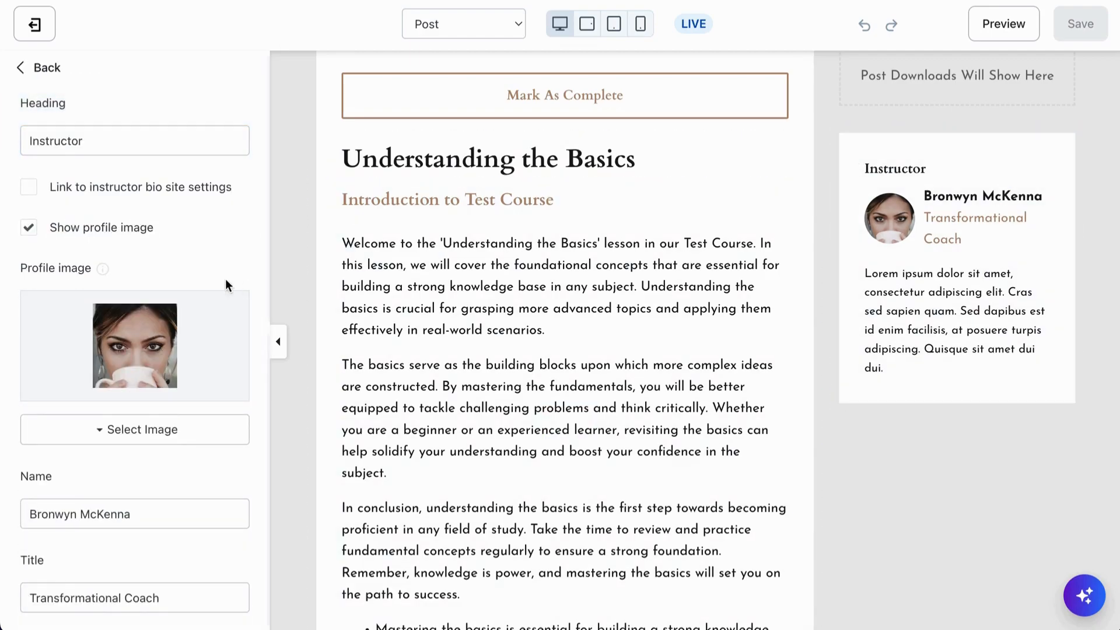
pyautogui.scroll(-4, 133, 580)
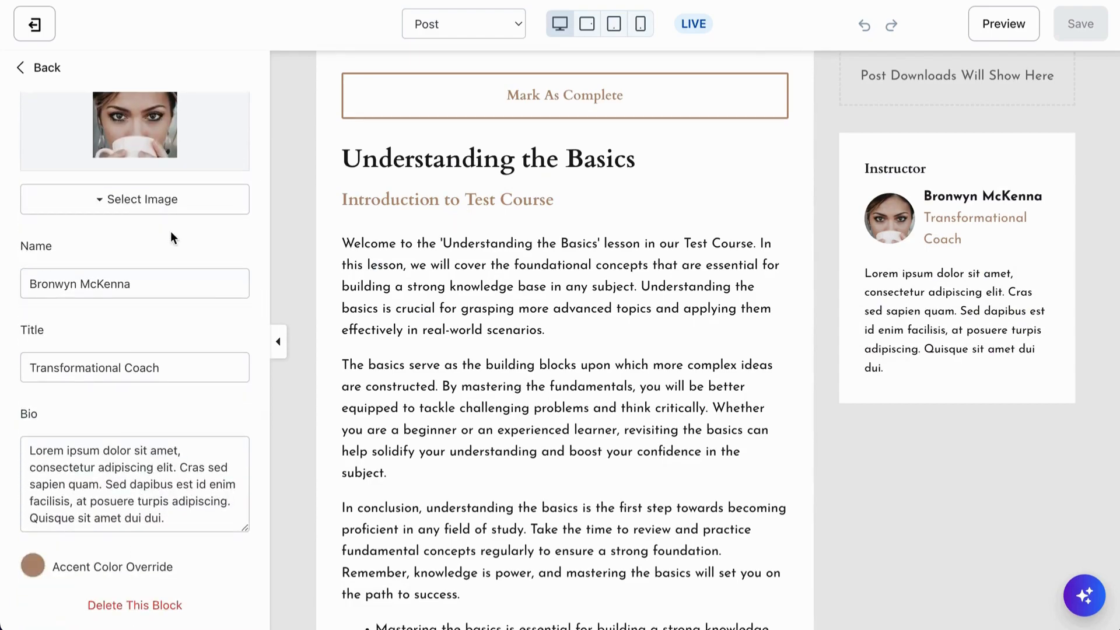
pyautogui.scroll(3, 538, 240)
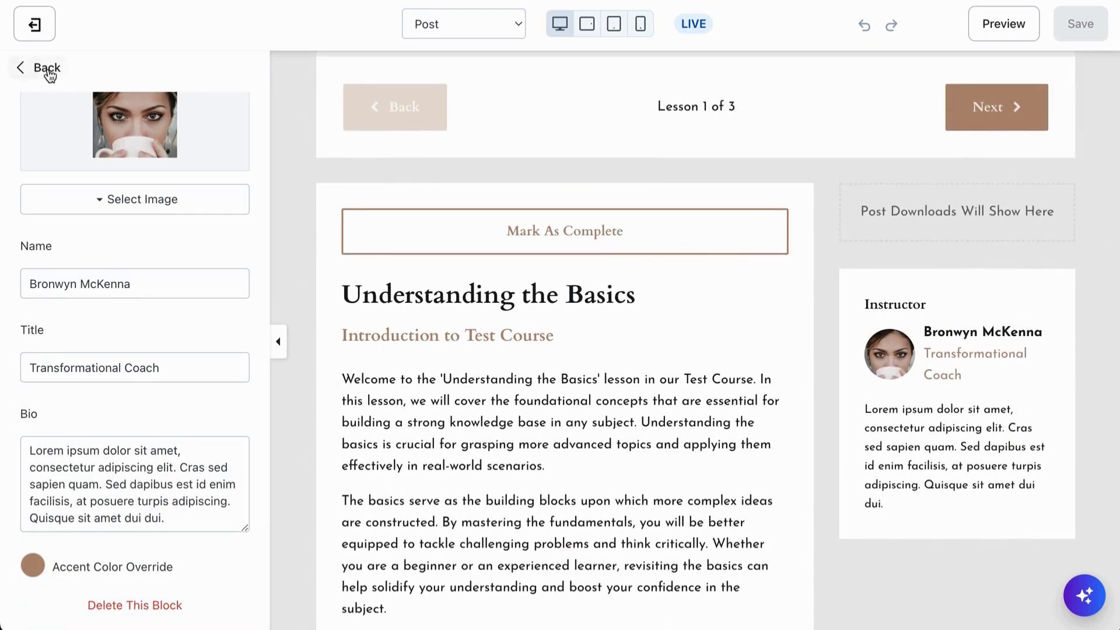
# - Examine the Post Sidebar section and its Instructor block alongside the lesson page preview
pyautogui.click(46, 69)
pyautogui.click(44, 67)
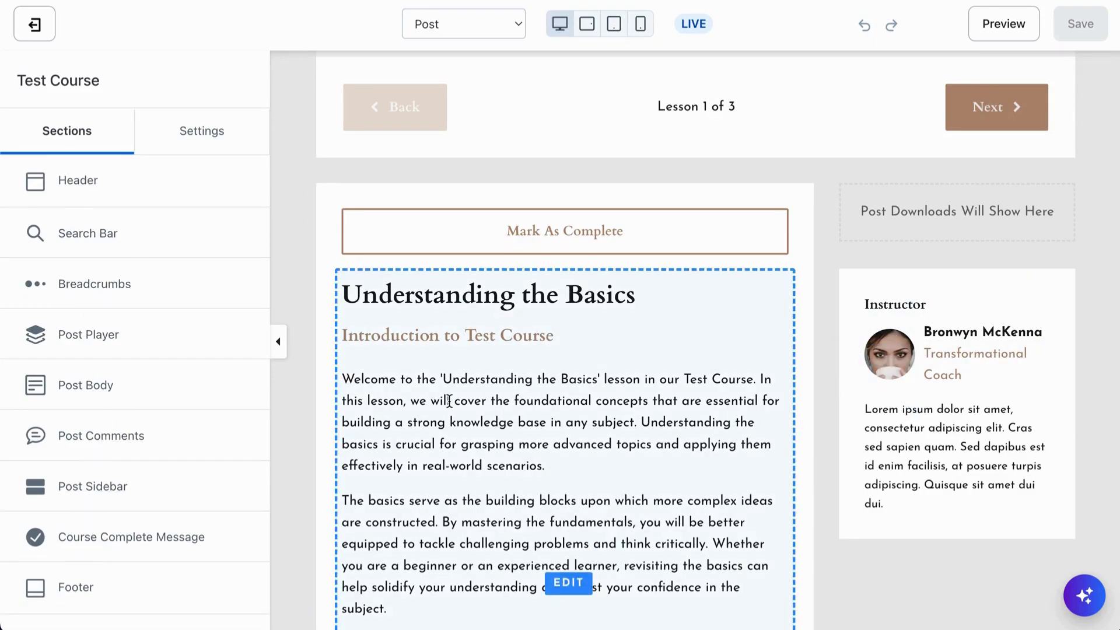
pyautogui.click(855, 289)
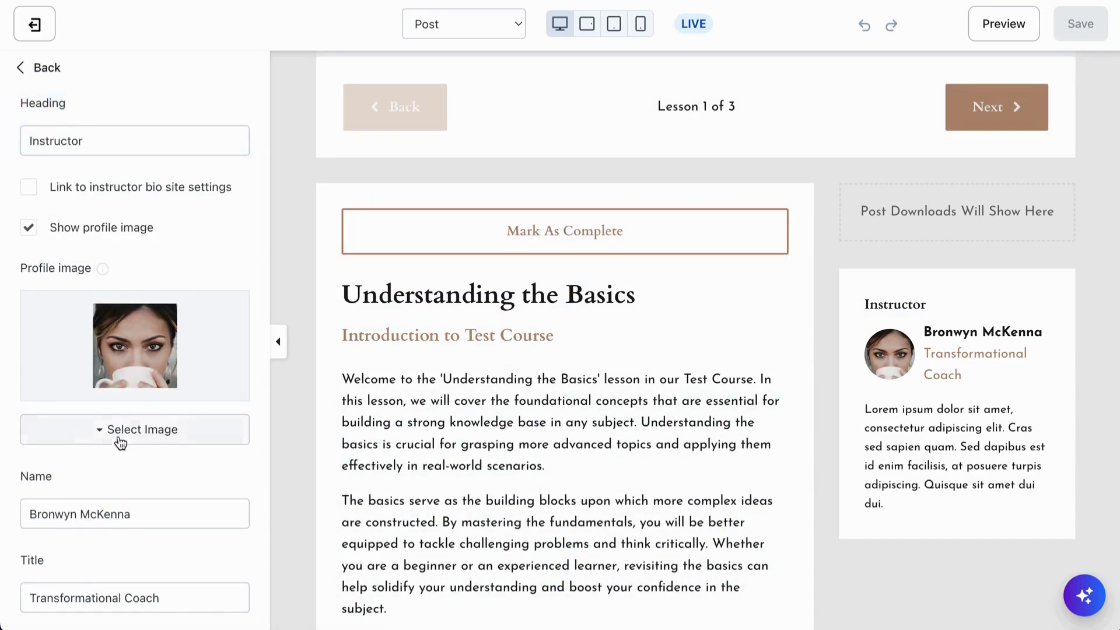
pyautogui.click(52, 71)
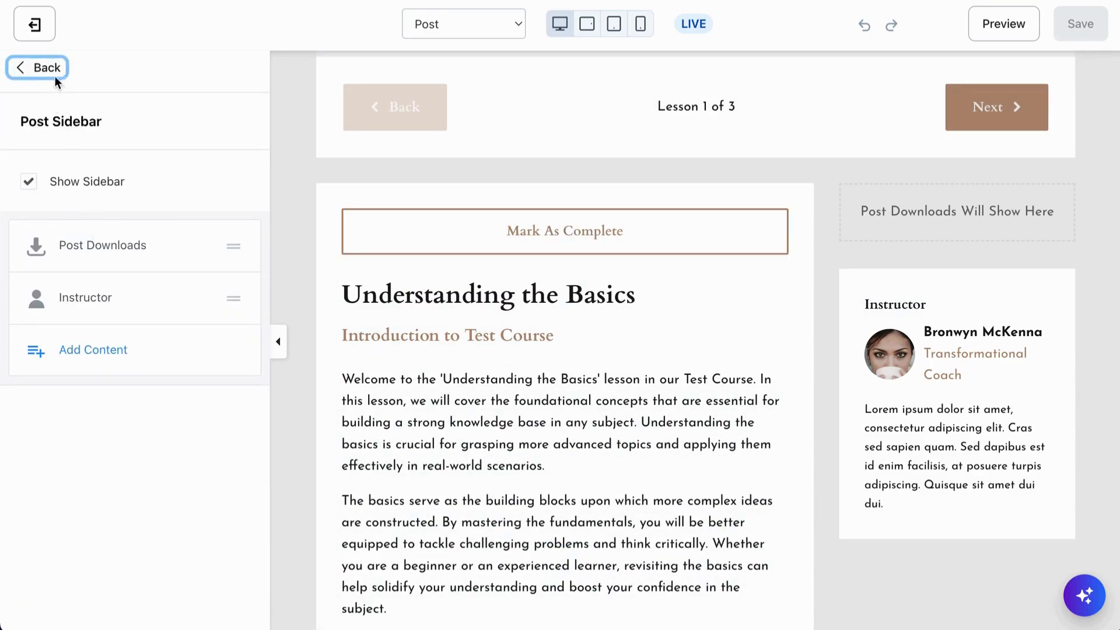
pyautogui.click(52, 68)
pyautogui.click(103, 486)
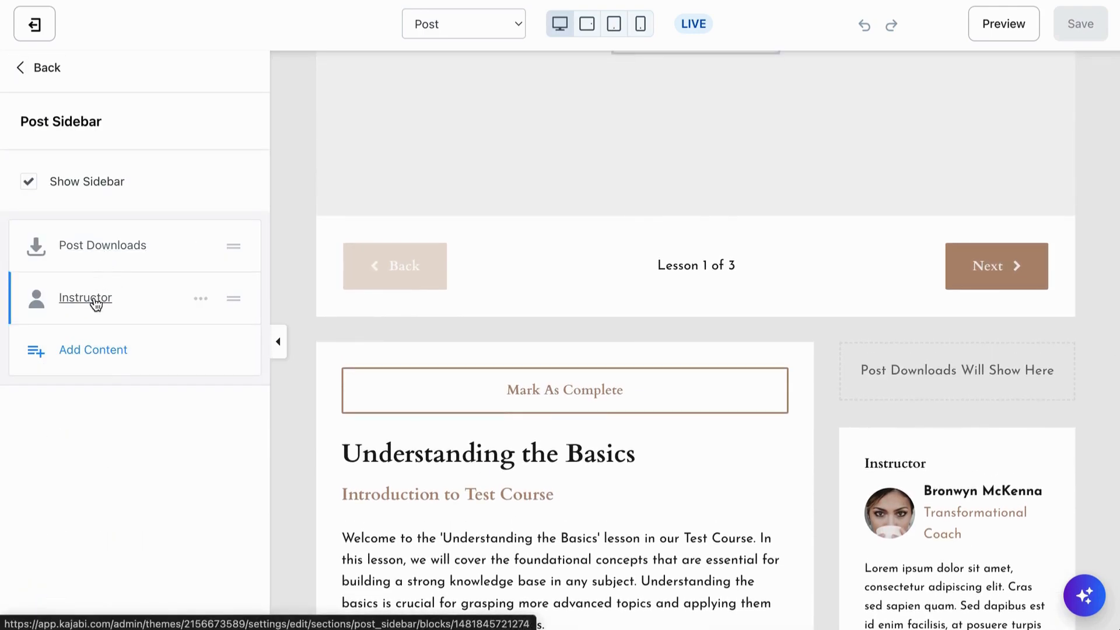
pyautogui.scroll(-3, 522, 520)
pyautogui.scroll(7, 522, 521)
pyautogui.scroll(3, 522, 520)
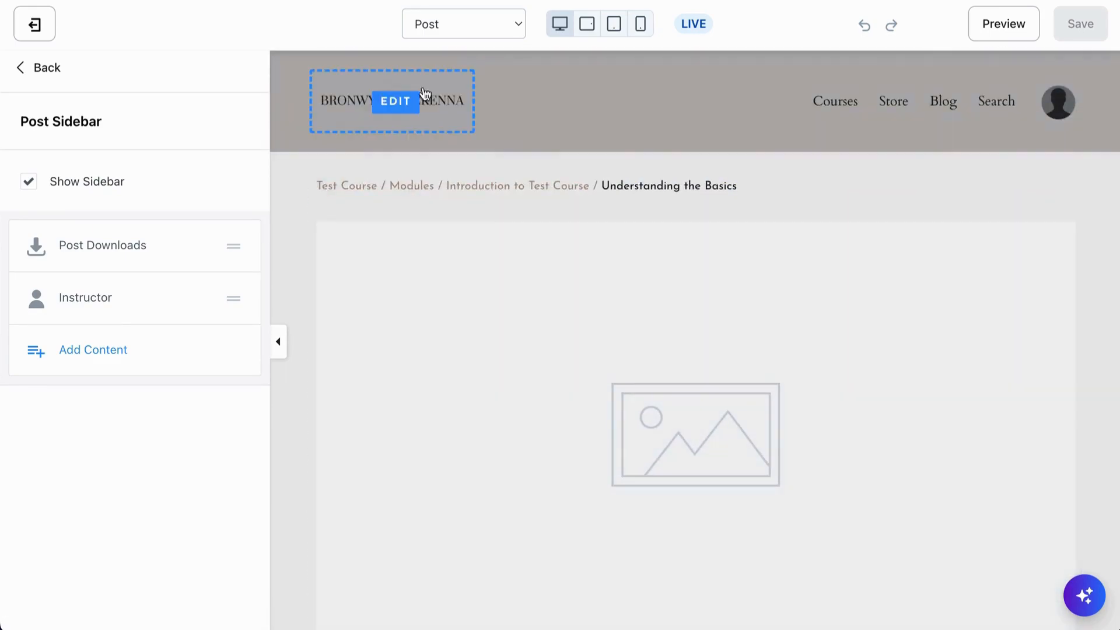
# - Switch the editor to the Categories template and review its module list and Header settings
pyautogui.click(515, 27)
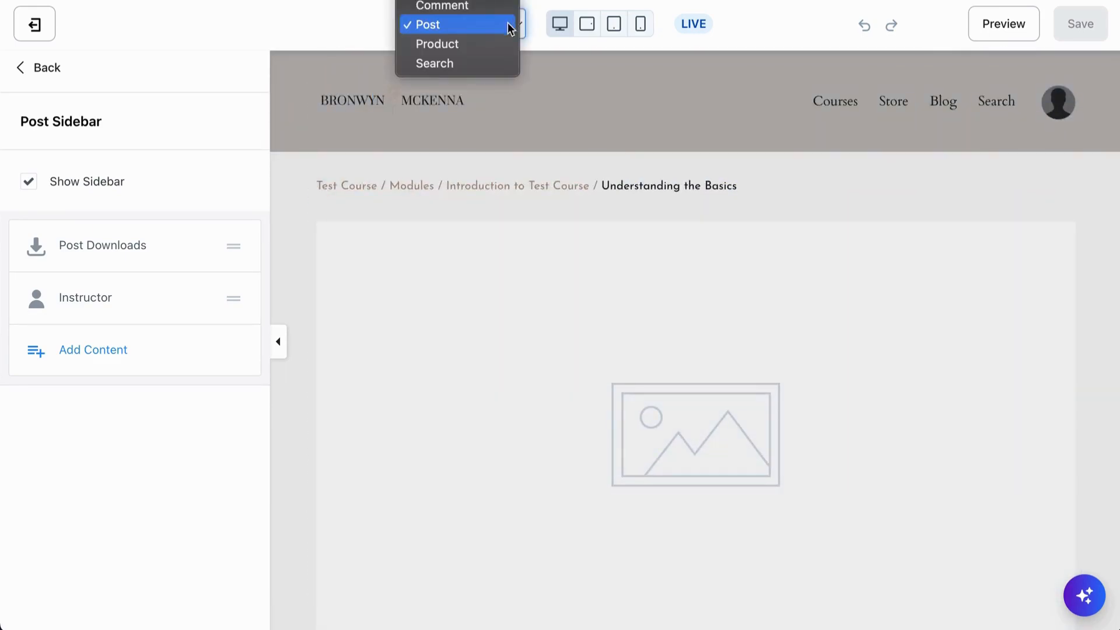
pyautogui.click(441, 5)
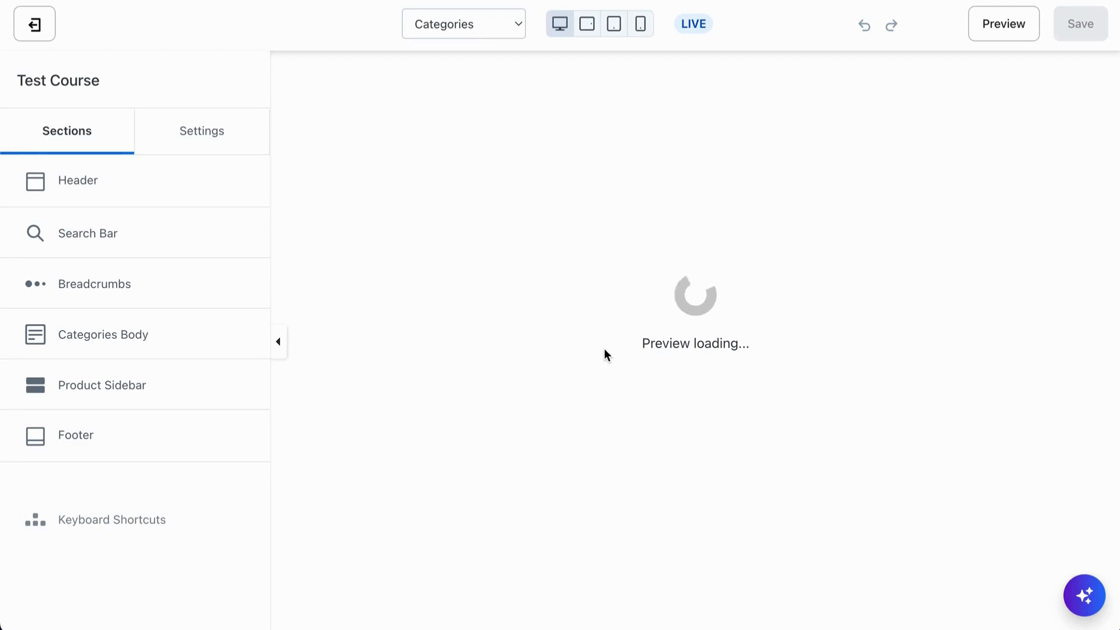
pyautogui.scroll(-2, 604, 349)
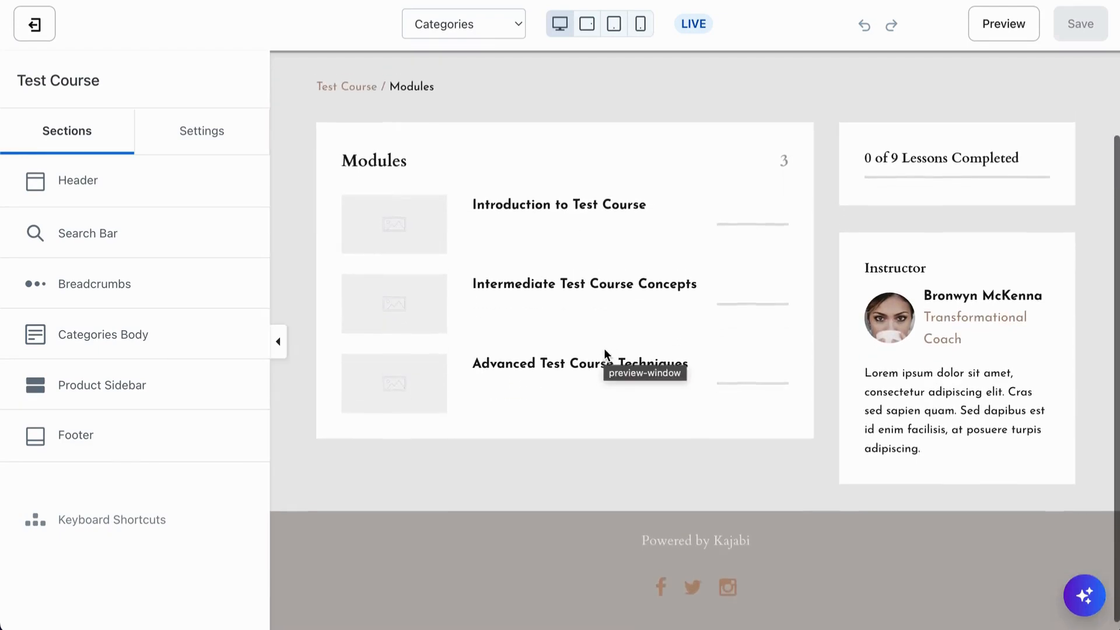
pyautogui.scroll(2, 604, 349)
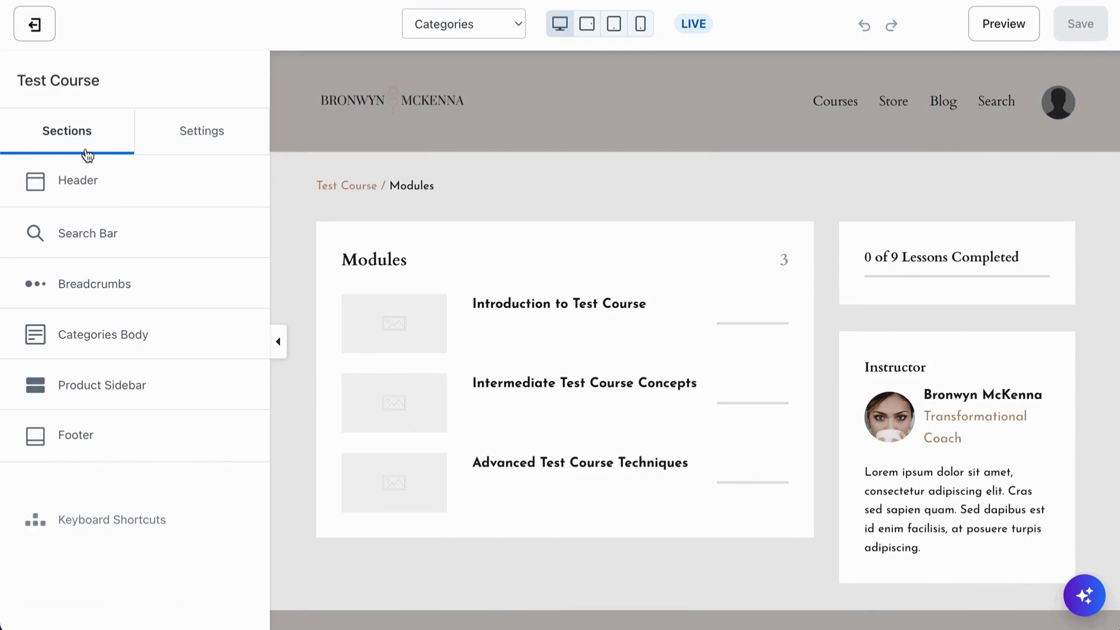
pyautogui.click(83, 186)
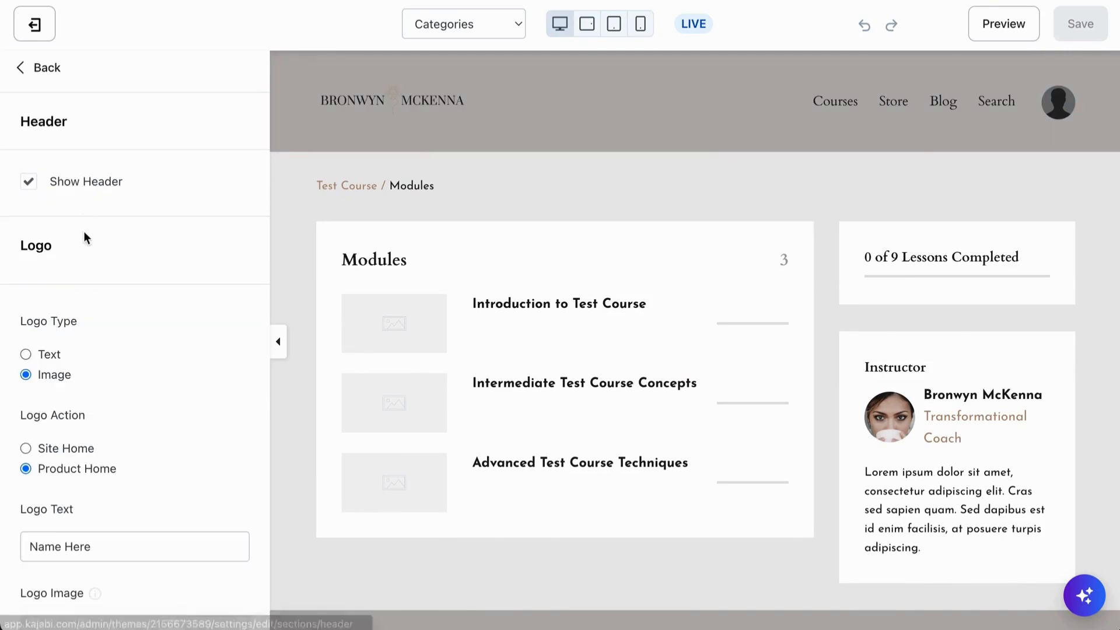
pyautogui.click(50, 65)
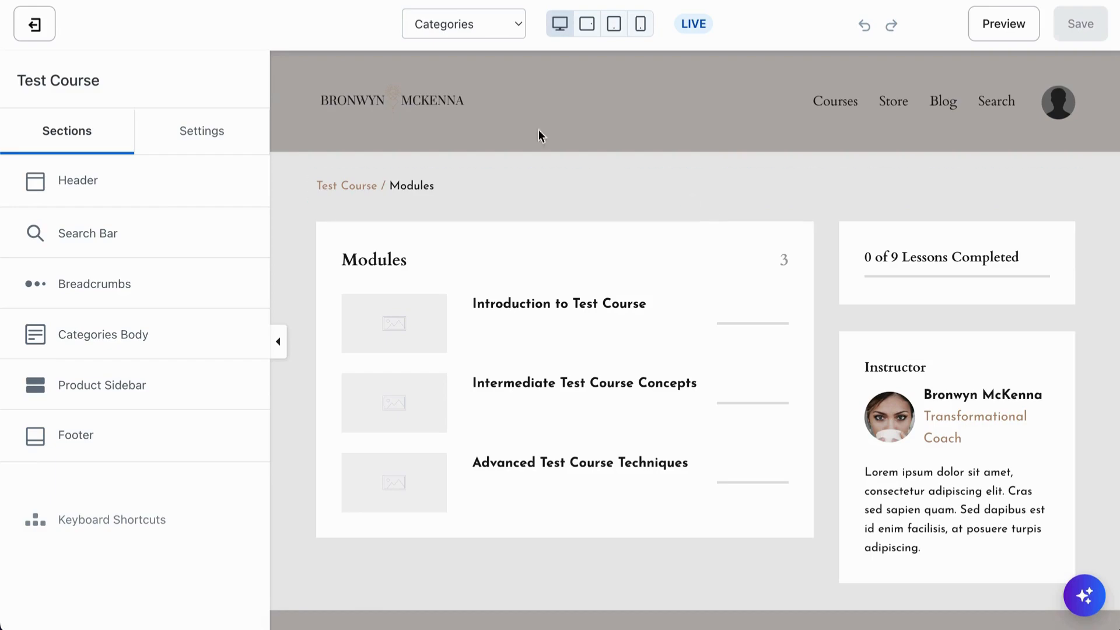
# - Return to the Product template and view the content blocks available to add to the Product Sidebar
pyautogui.click(517, 27)
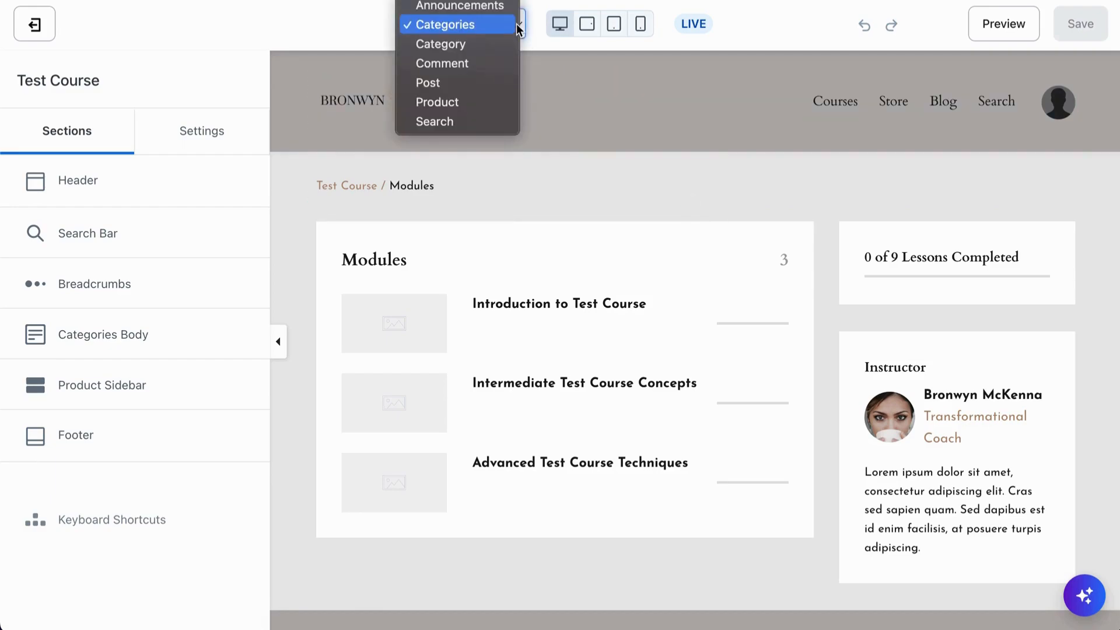
pyautogui.click(446, 104)
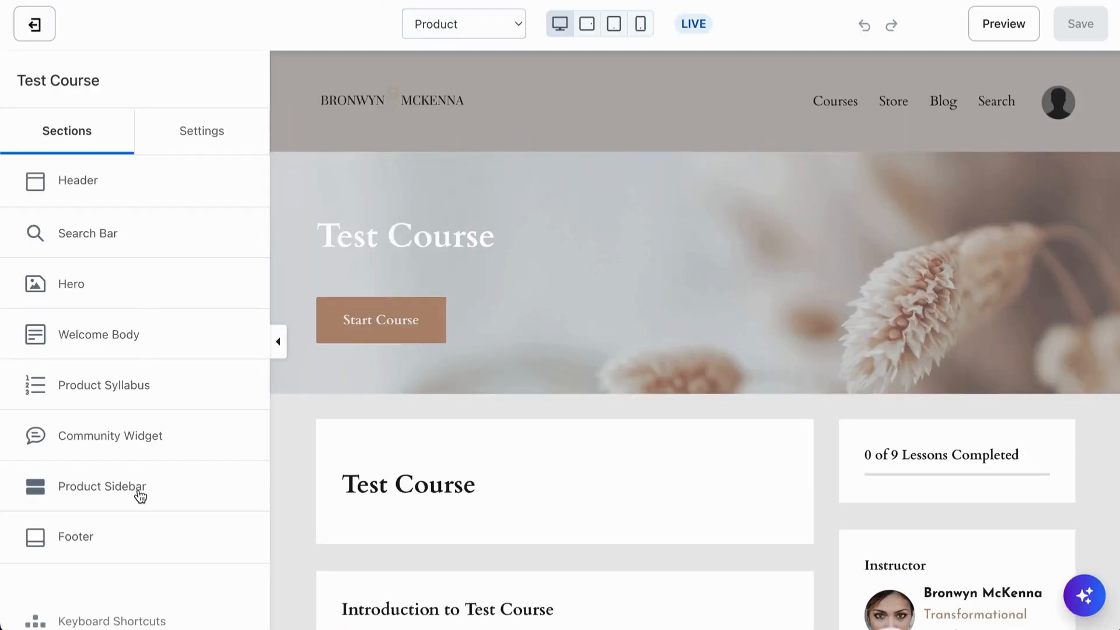
pyautogui.scroll(-7, 874, 510)
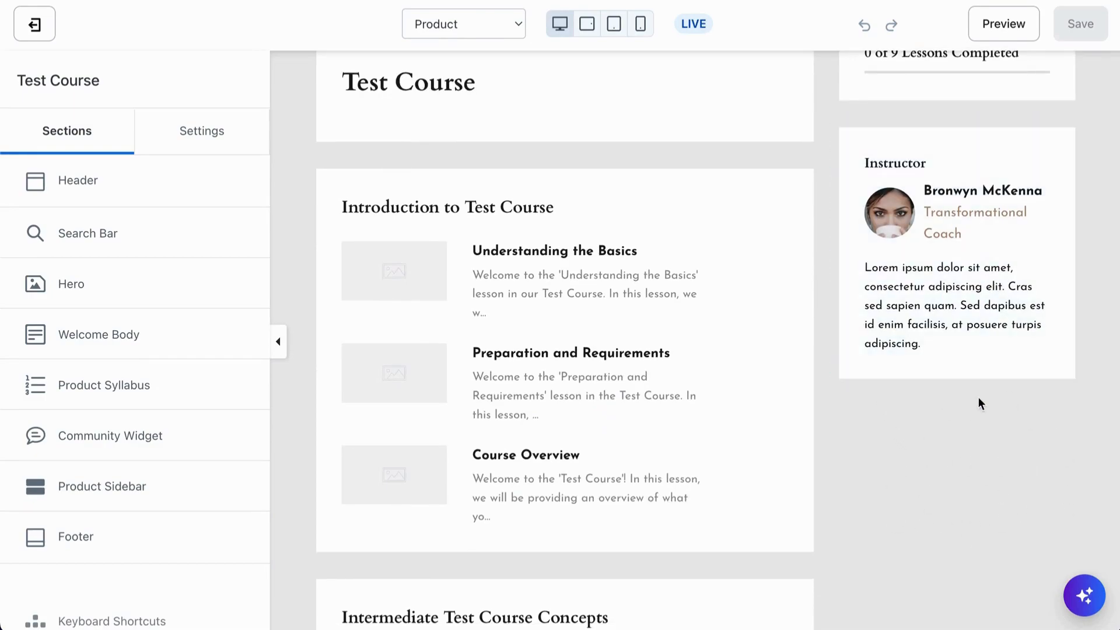
pyautogui.click(91, 488)
pyautogui.click(104, 355)
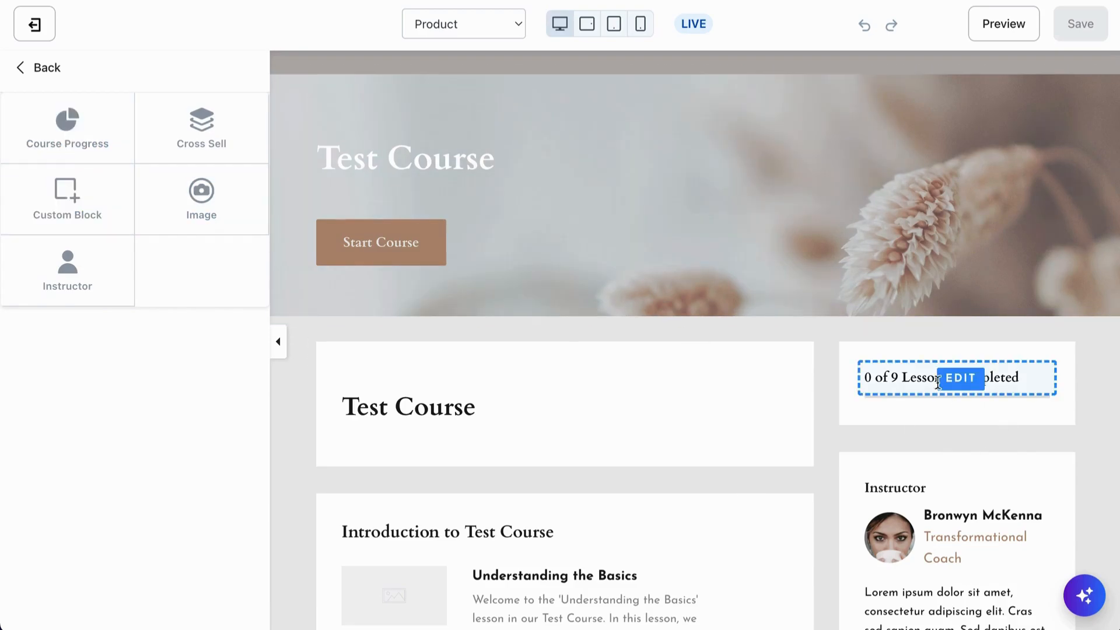
# - Add a Cross Sell block to the Product Sidebar and review its offer, button, image and color settings
pyautogui.click(205, 122)
pyautogui.scroll(-4, 126, 344)
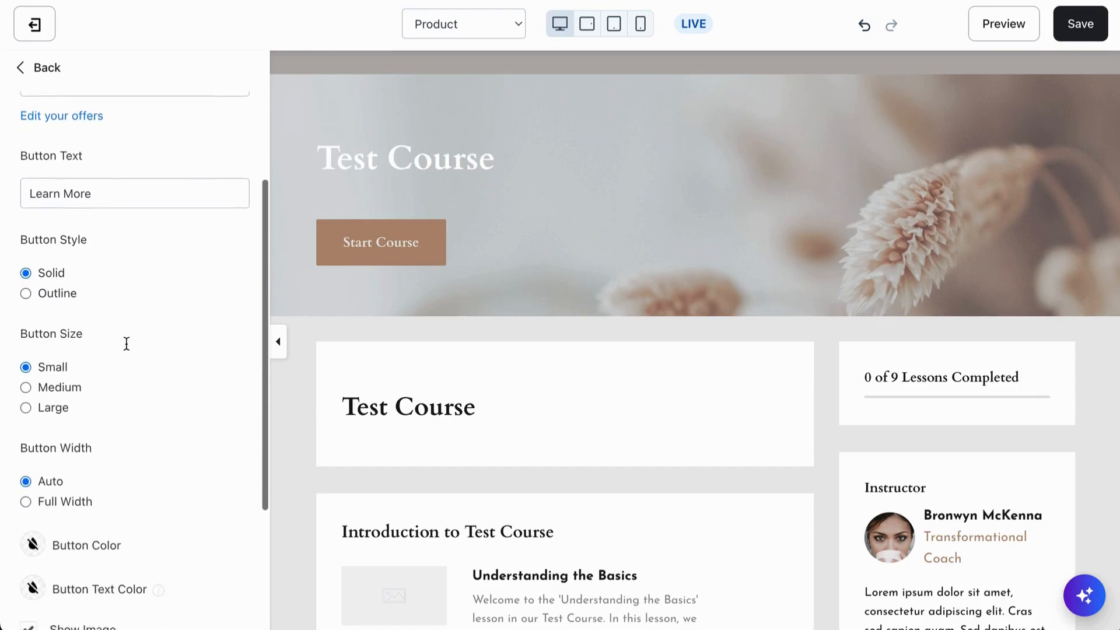
pyautogui.scroll(-2, 126, 349)
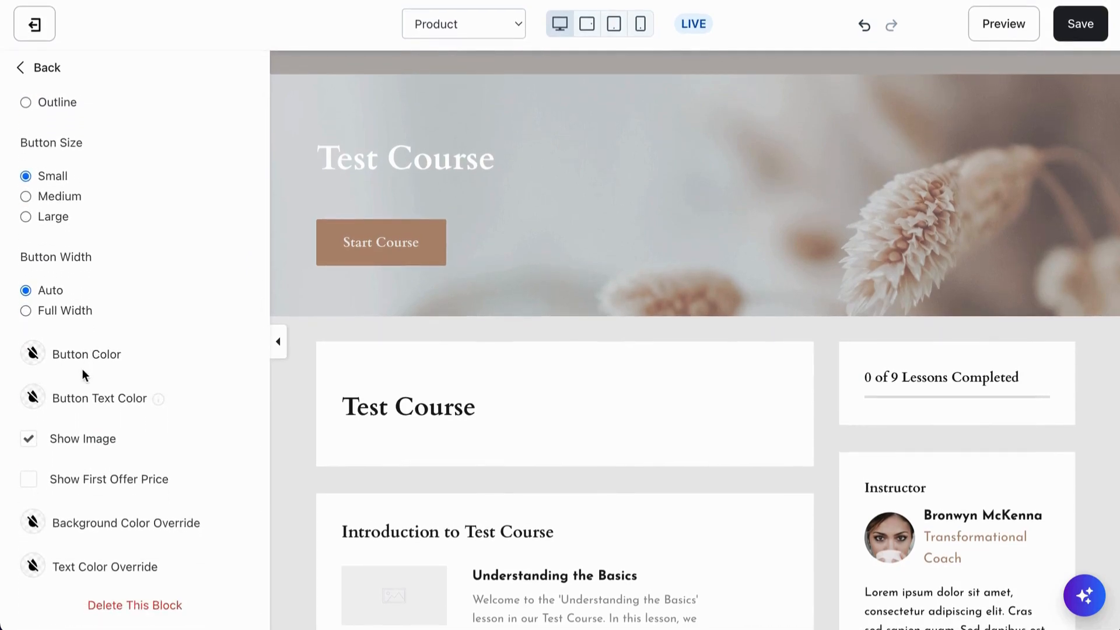
pyautogui.scroll(7, 125, 294)
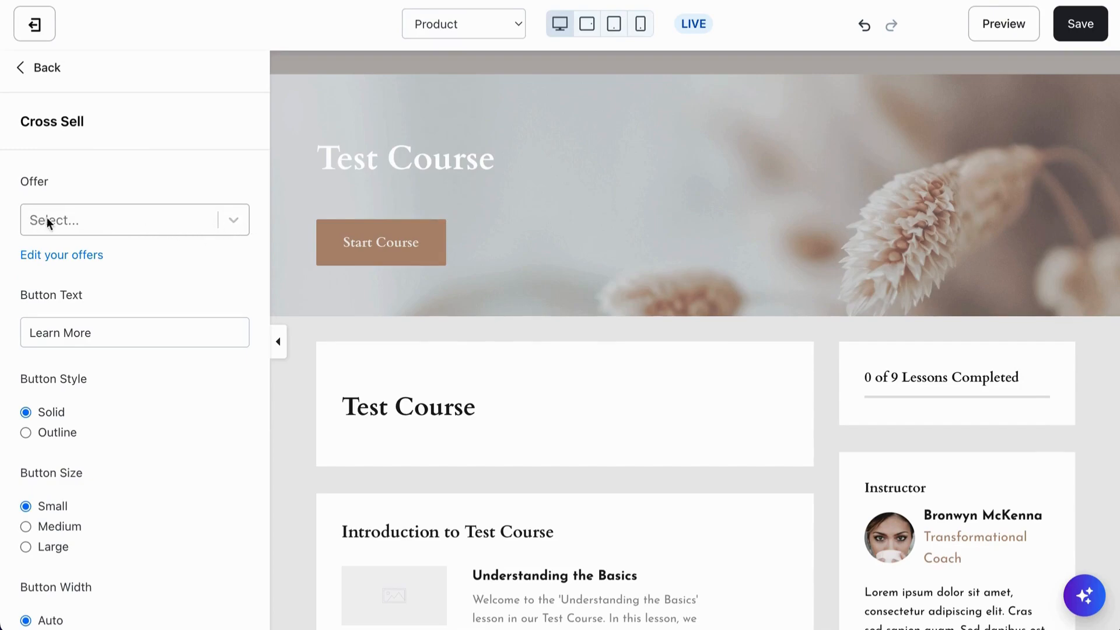
# - Delete the Cross Sell block from the Product Sidebar
pyautogui.click(23, 71)
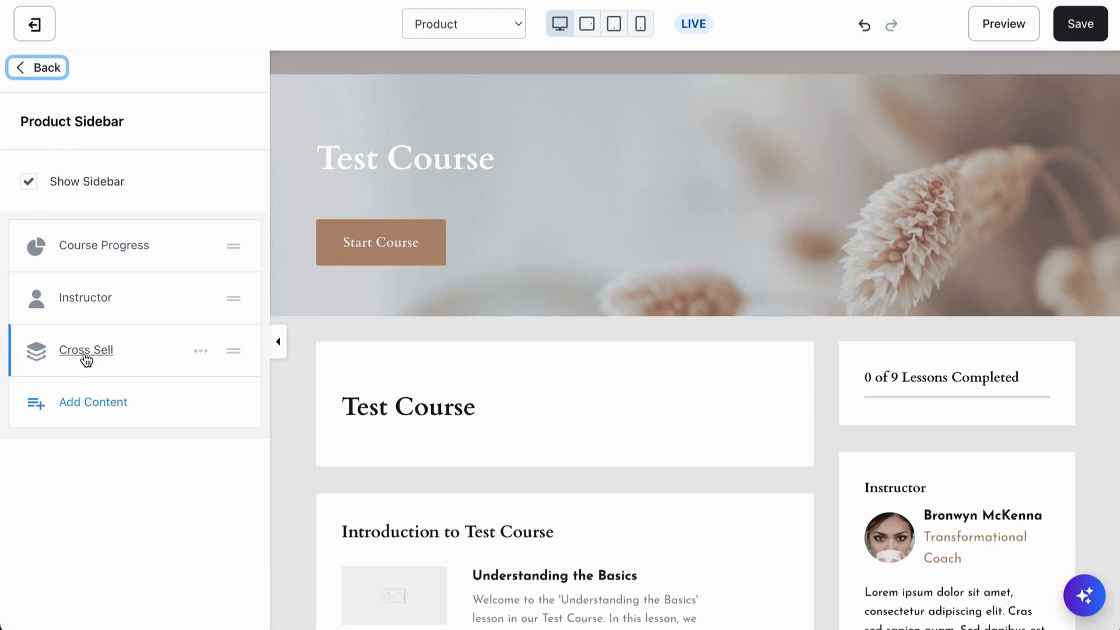
pyautogui.click(207, 357)
pyautogui.click(163, 474)
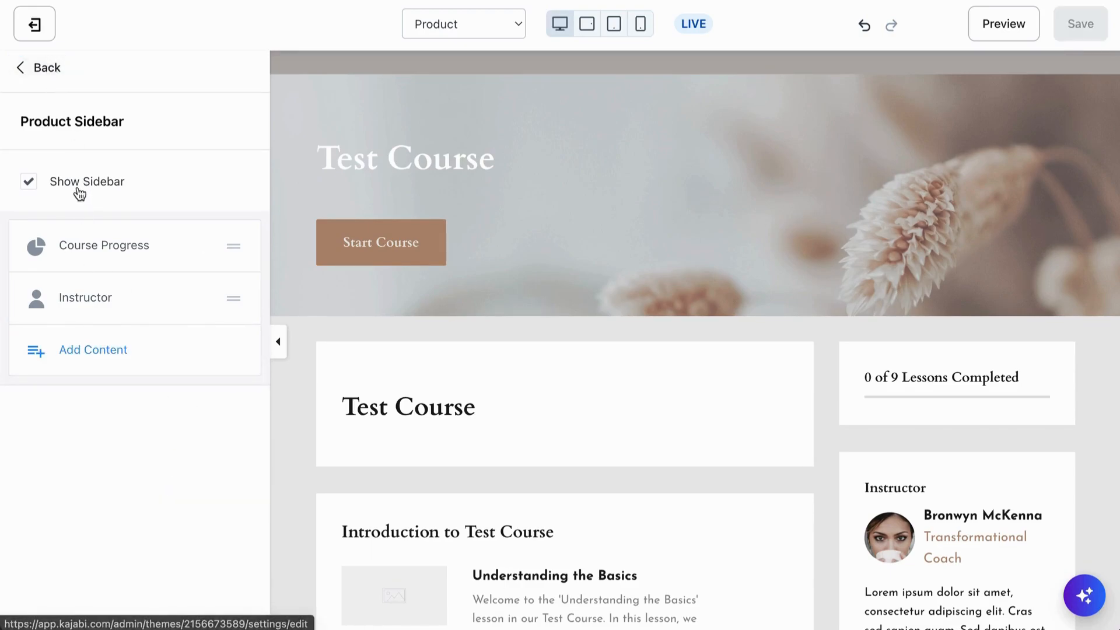
# - Turn Show Sidebar off and back on to compare the product page layouts, and return to the section list
pyautogui.click(29, 182)
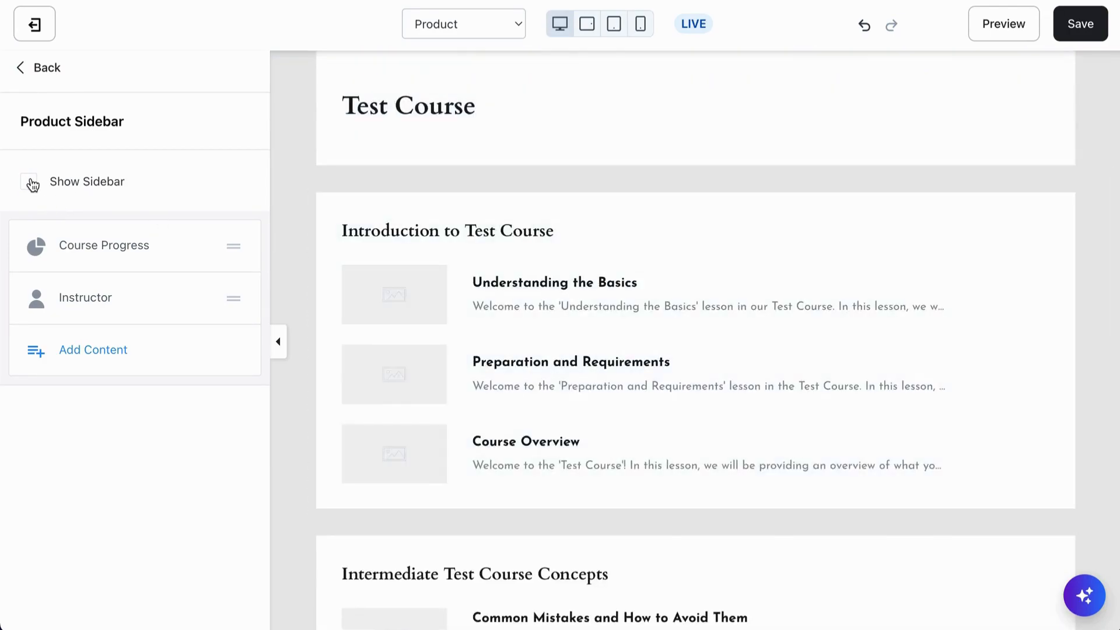
pyautogui.click(29, 182)
pyautogui.scroll(1, 957, 361)
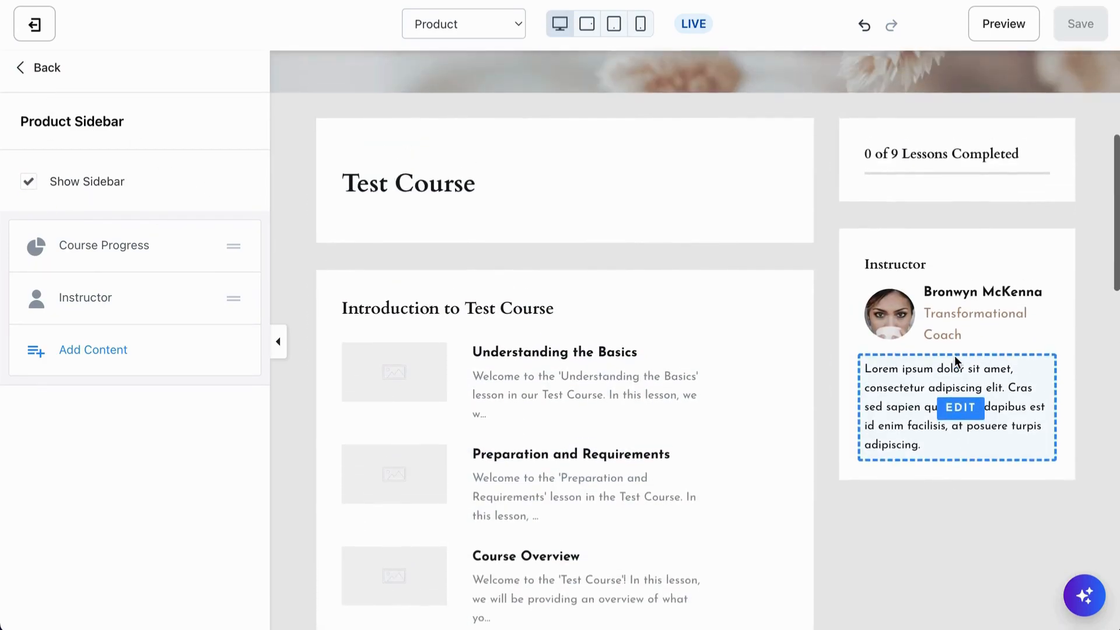
pyautogui.scroll(1, 956, 362)
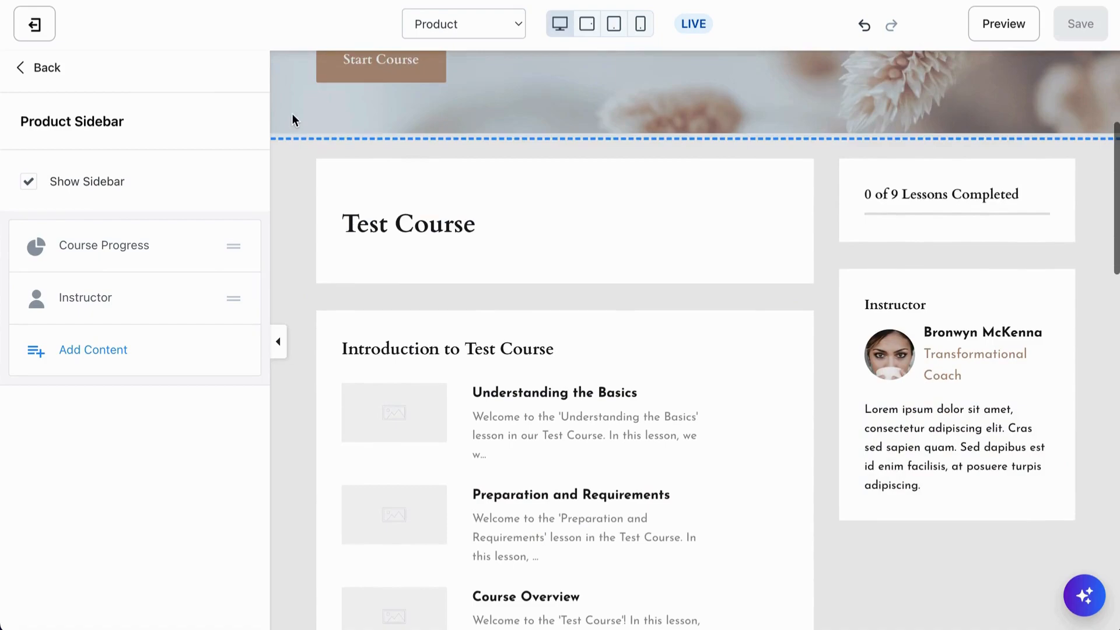
pyautogui.click(23, 68)
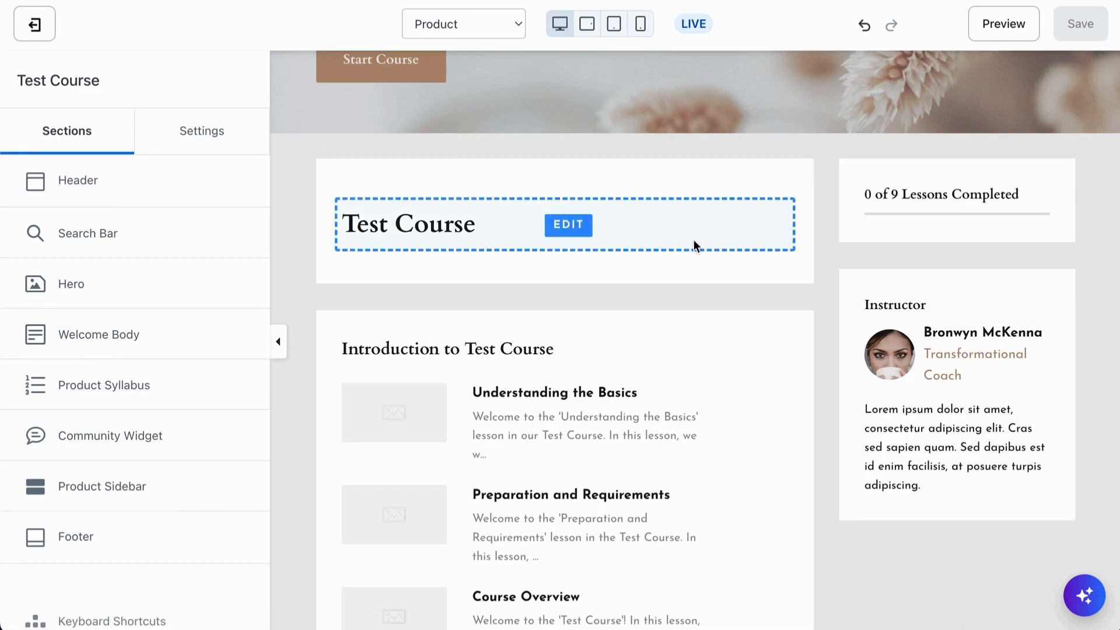
# - Review the Product Syllabus section's type, truncation and text label settings
pyautogui.click(98, 397)
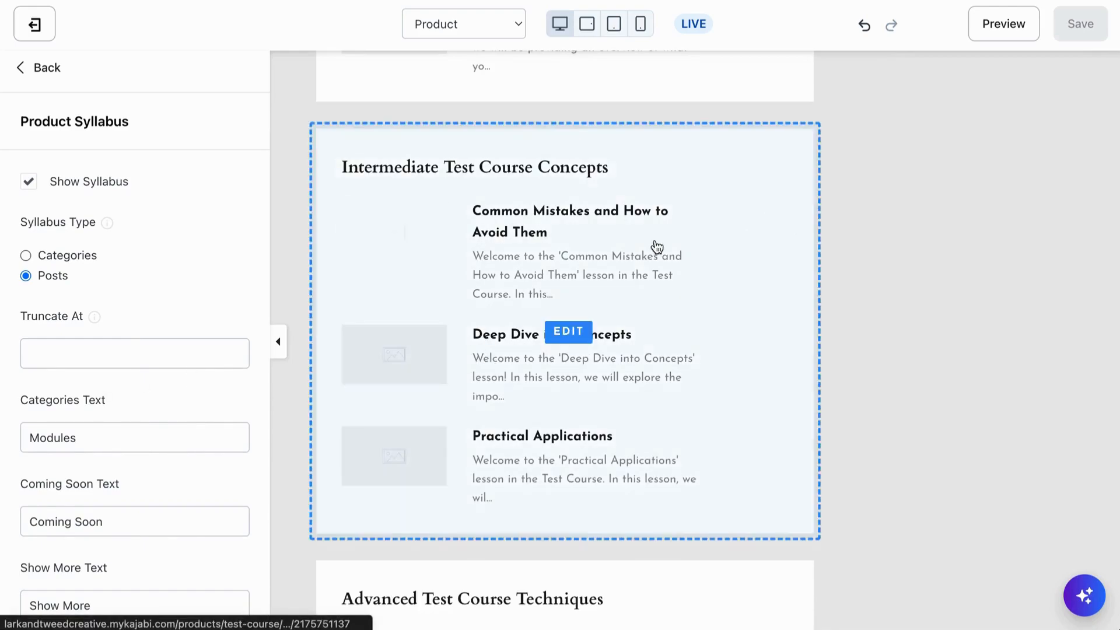
pyautogui.scroll(-1, 93, 405)
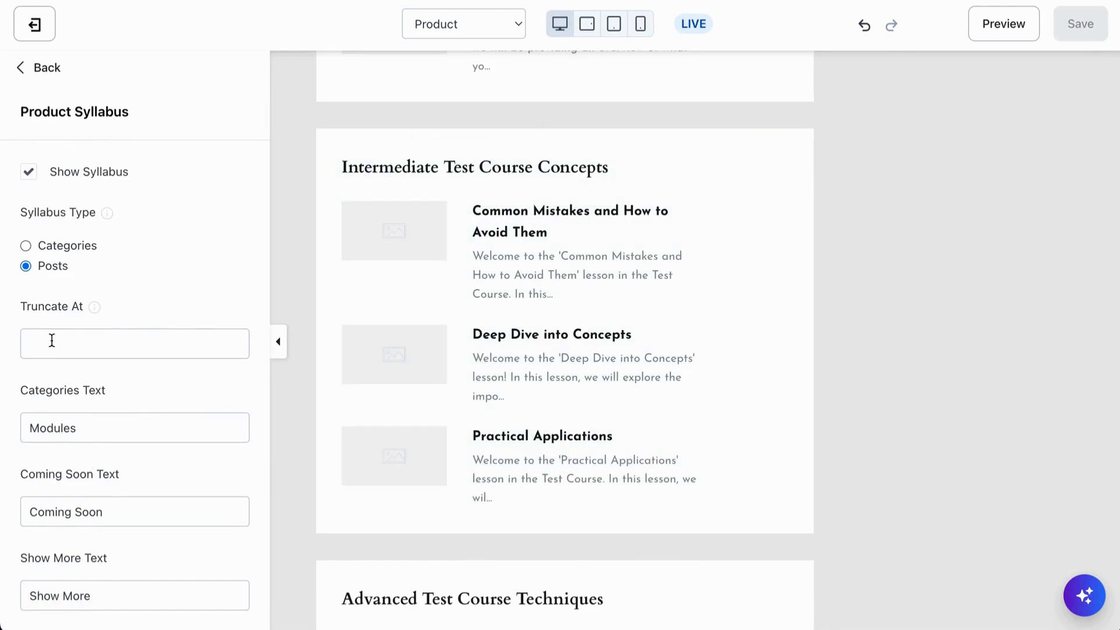
pyautogui.scroll(10, 624, 362)
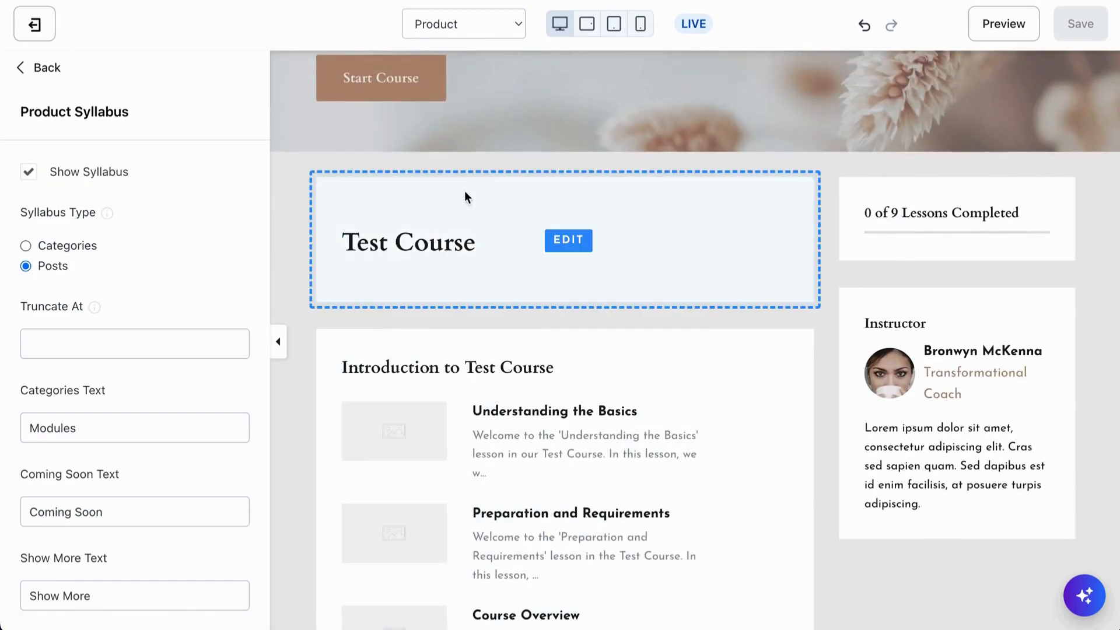
# - Open the Welcome Body section and inspect its Video block's options and the block's autoplay, player color, video and image settings
pyautogui.click(425, 205)
pyautogui.scroll(2, 425, 204)
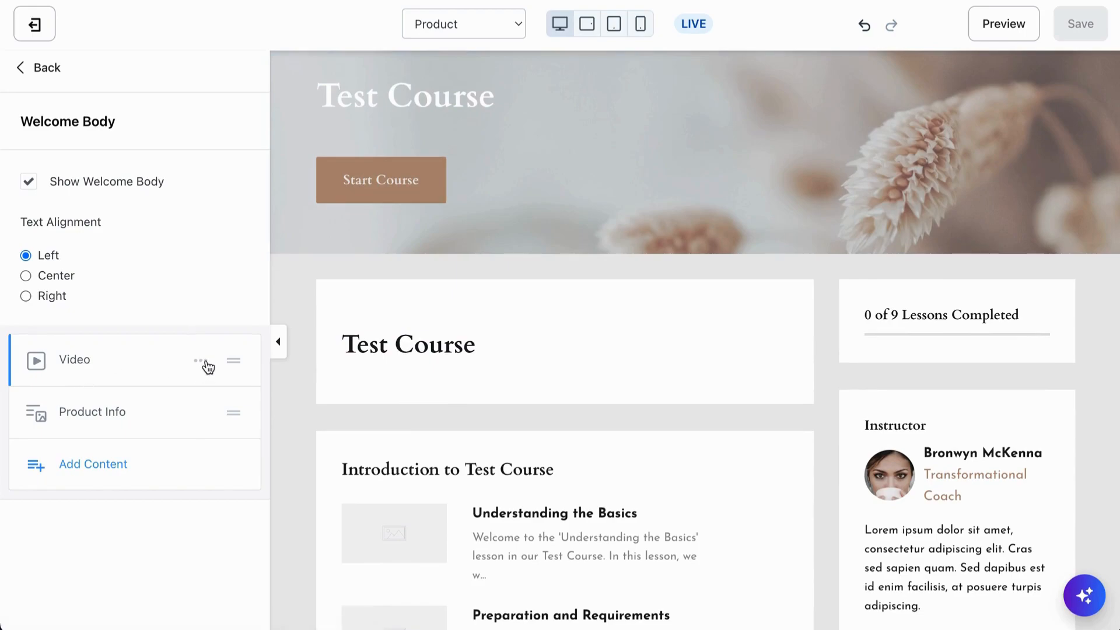
pyautogui.click(201, 361)
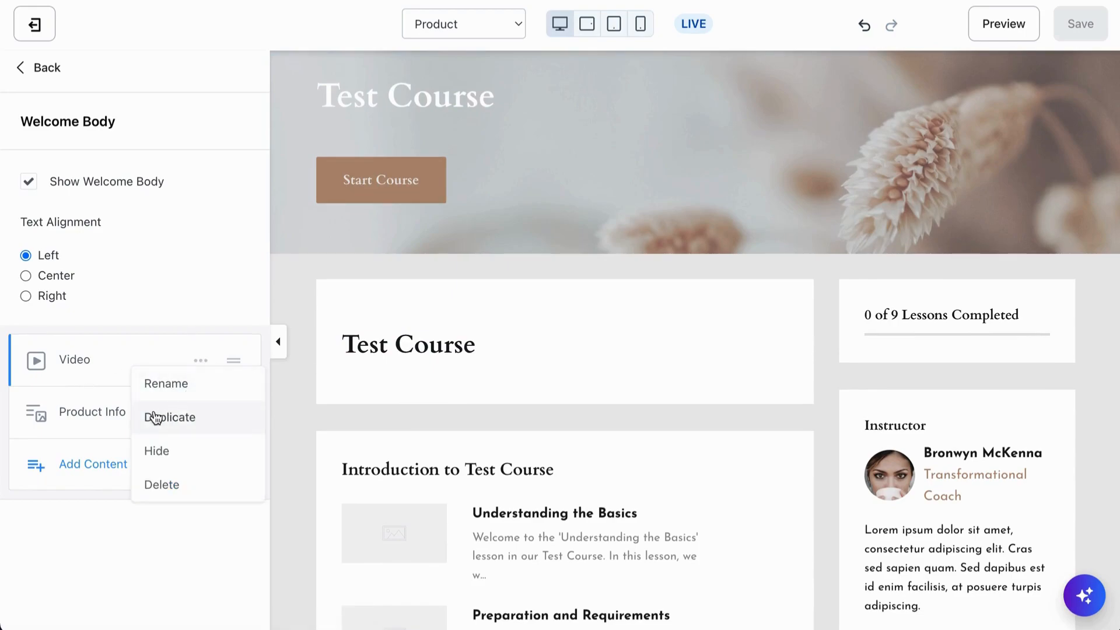
pyautogui.click(68, 363)
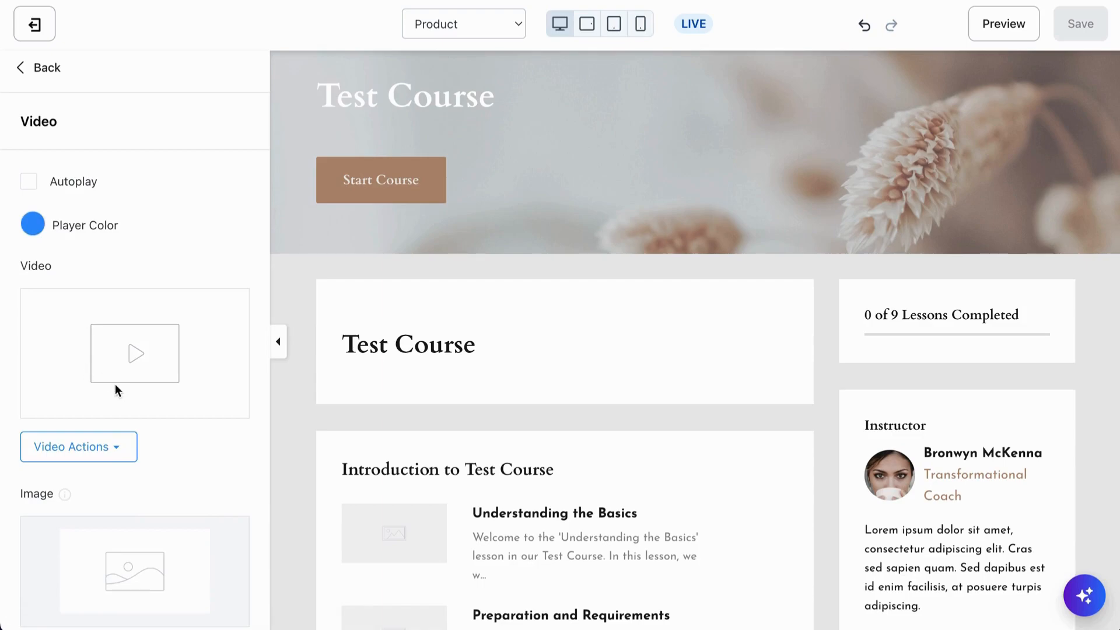
pyautogui.scroll(-3, 115, 384)
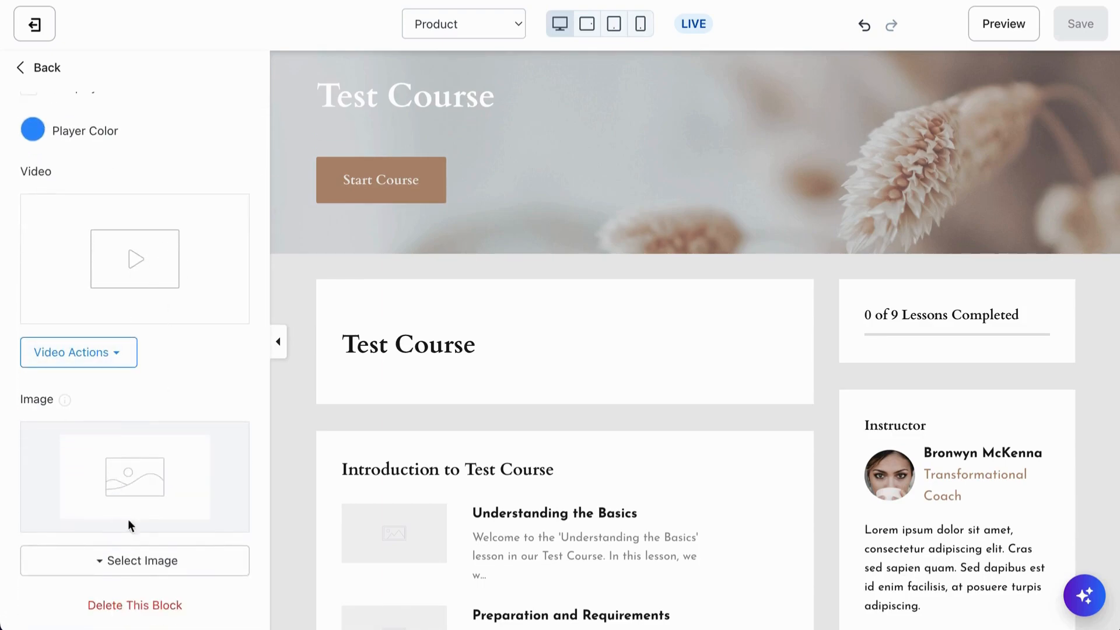
pyautogui.scroll(3, 169, 407)
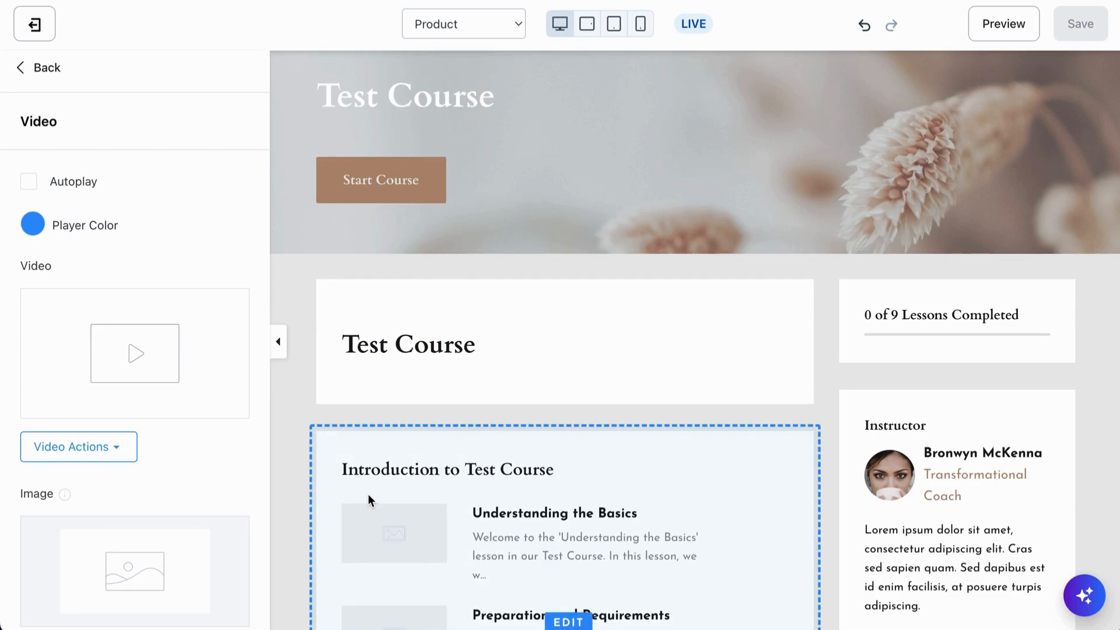
# - Reopen the Product Syllabus settings from the page preview, look them over and return to the section list
pyautogui.scroll(-4, 509, 520)
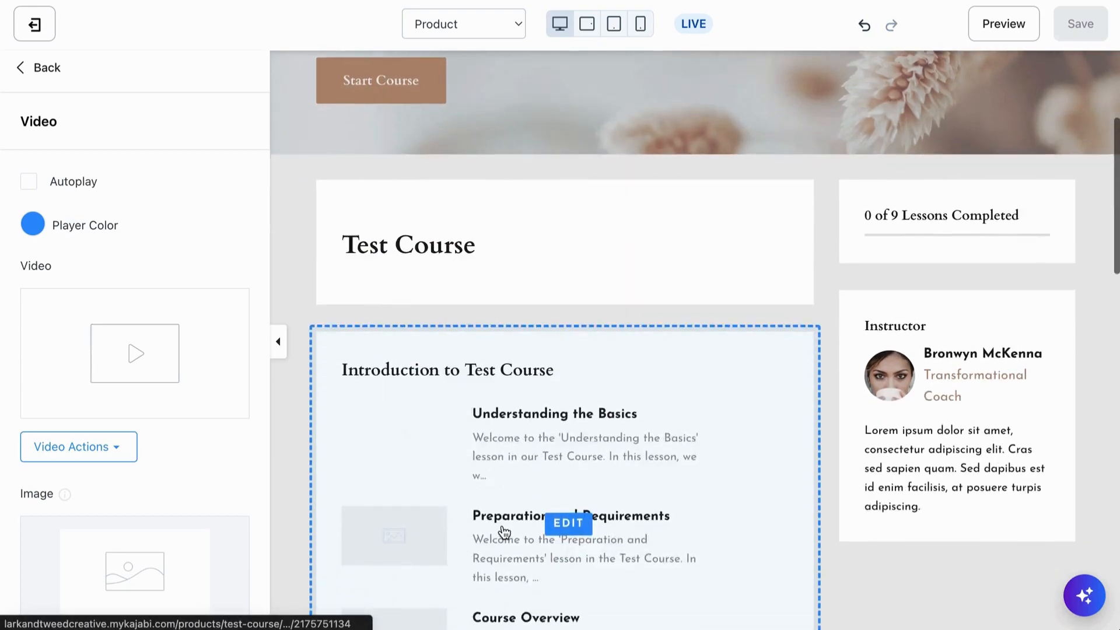
pyautogui.click(529, 327)
pyautogui.scroll(-3, 530, 326)
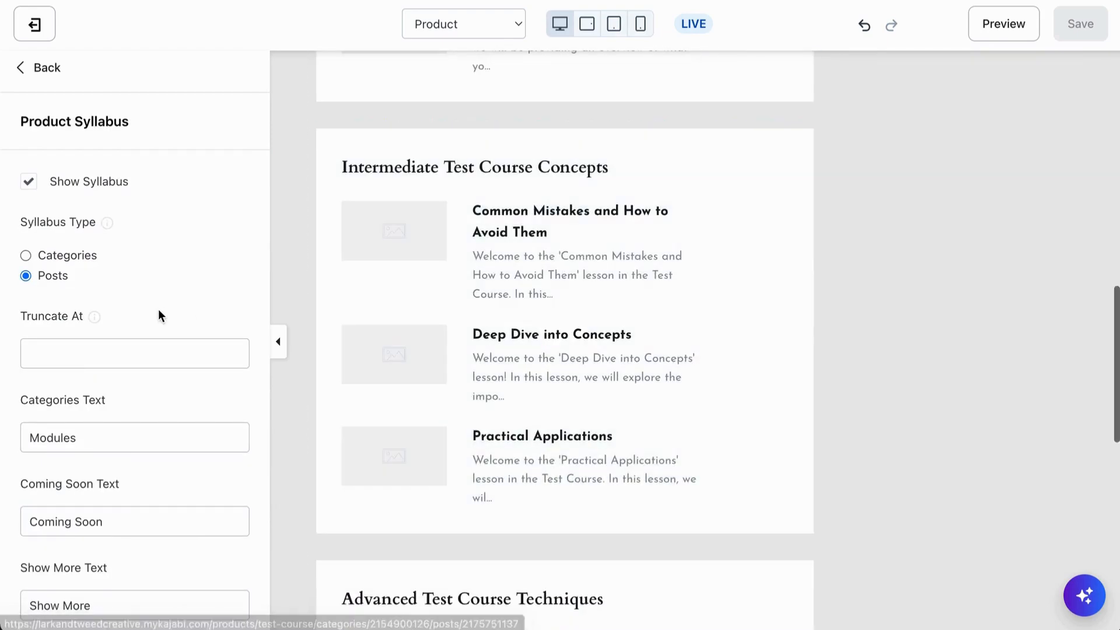
pyautogui.scroll(-1, 155, 310)
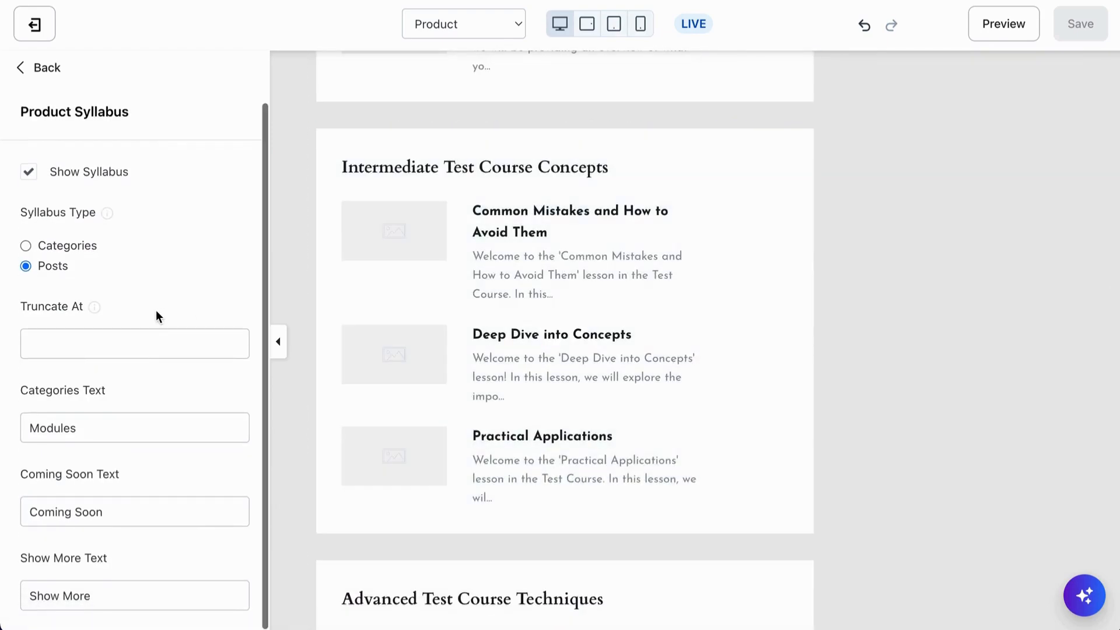
pyautogui.click(45, 67)
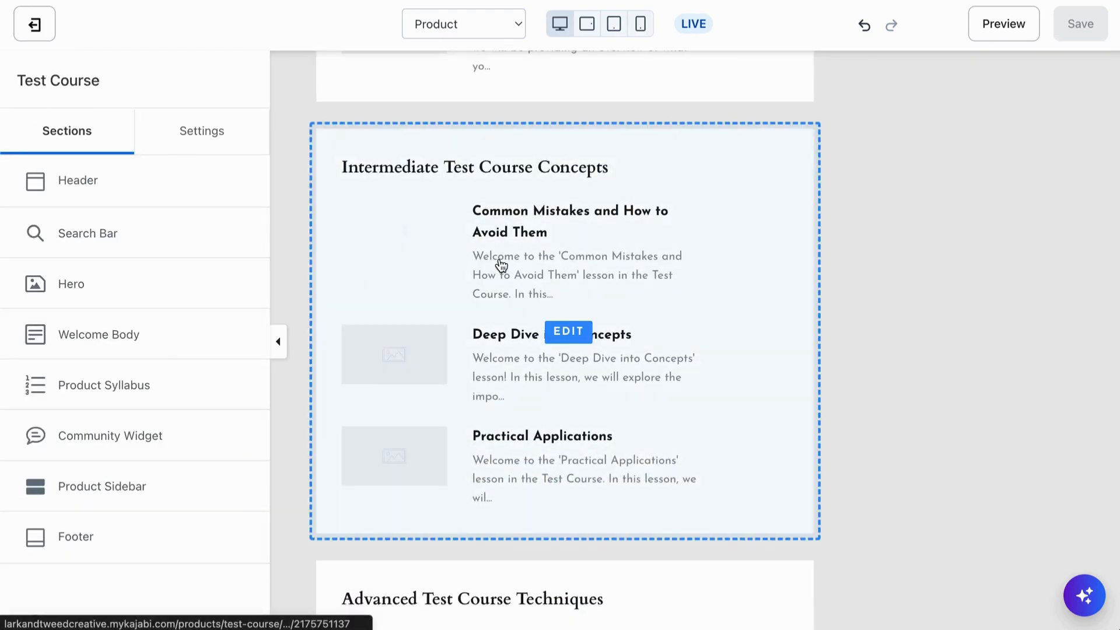
# - Look through the product page preview from the course modules up to the header
pyautogui.scroll(-8, 583, 395)
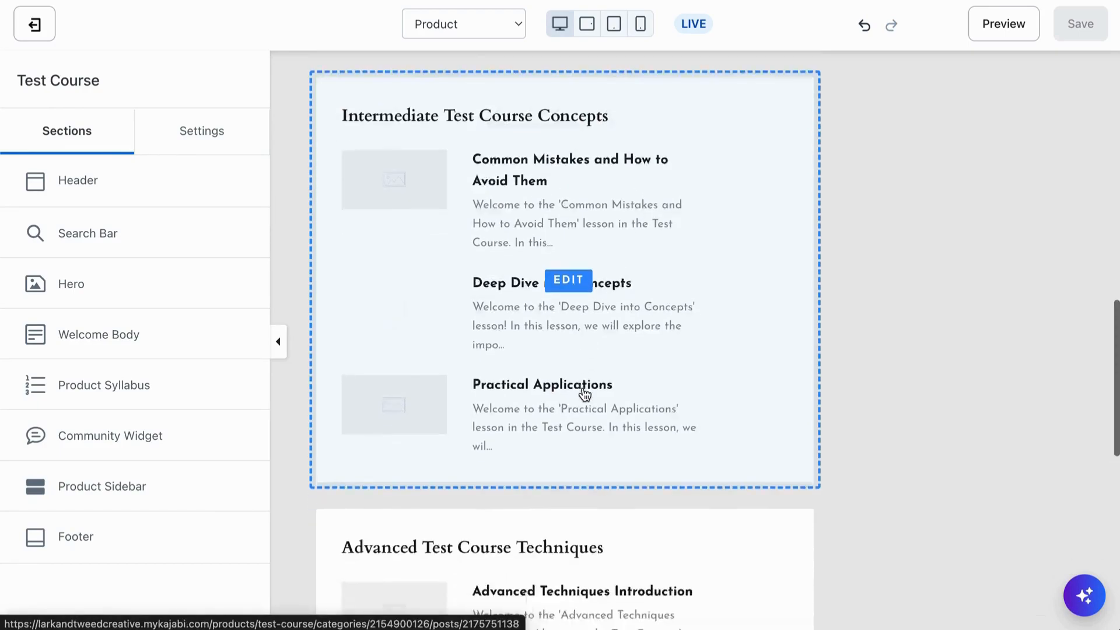
pyautogui.scroll(-3, 584, 392)
pyautogui.scroll(20, 612, 368)
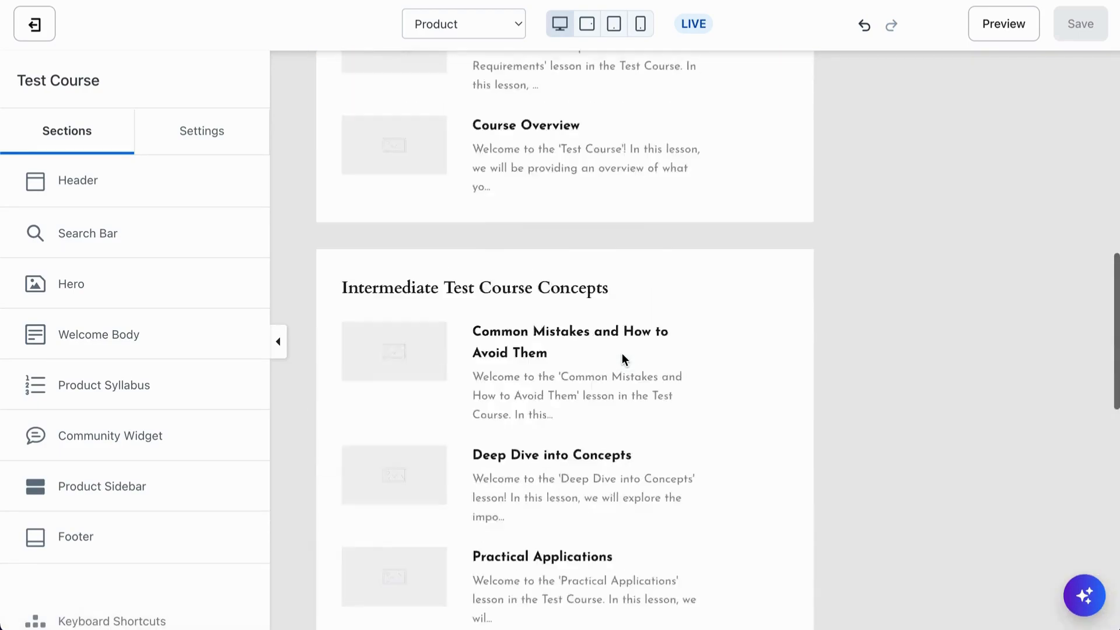
pyautogui.scroll(5, 622, 352)
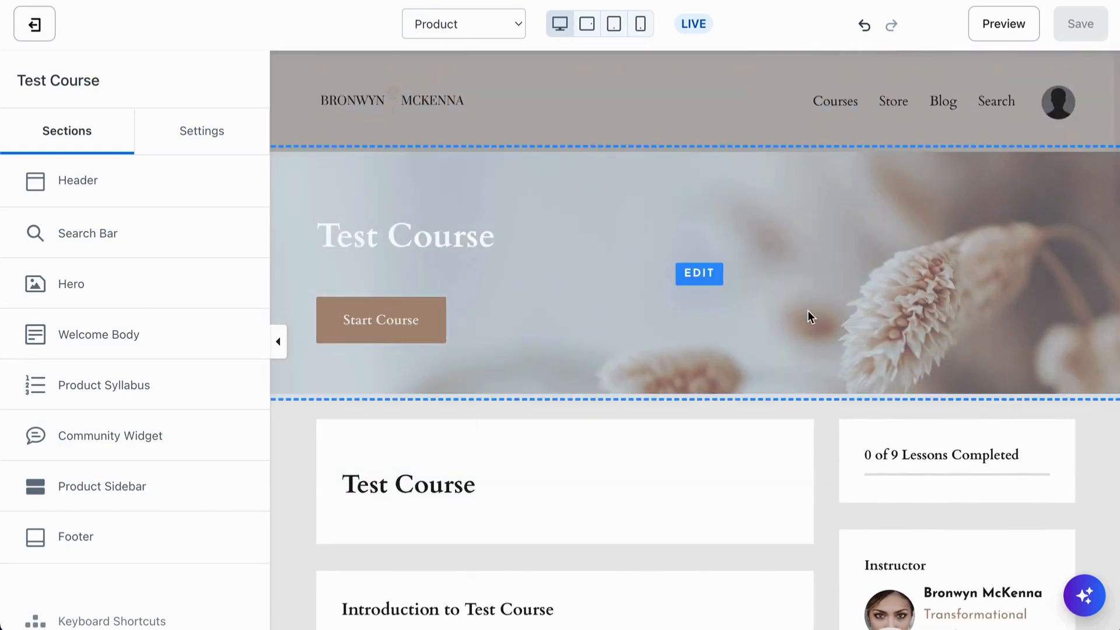
# - Turn Show Header off and back on for the product page, and return to the section list
pyautogui.click(826, 124)
pyautogui.click(30, 183)
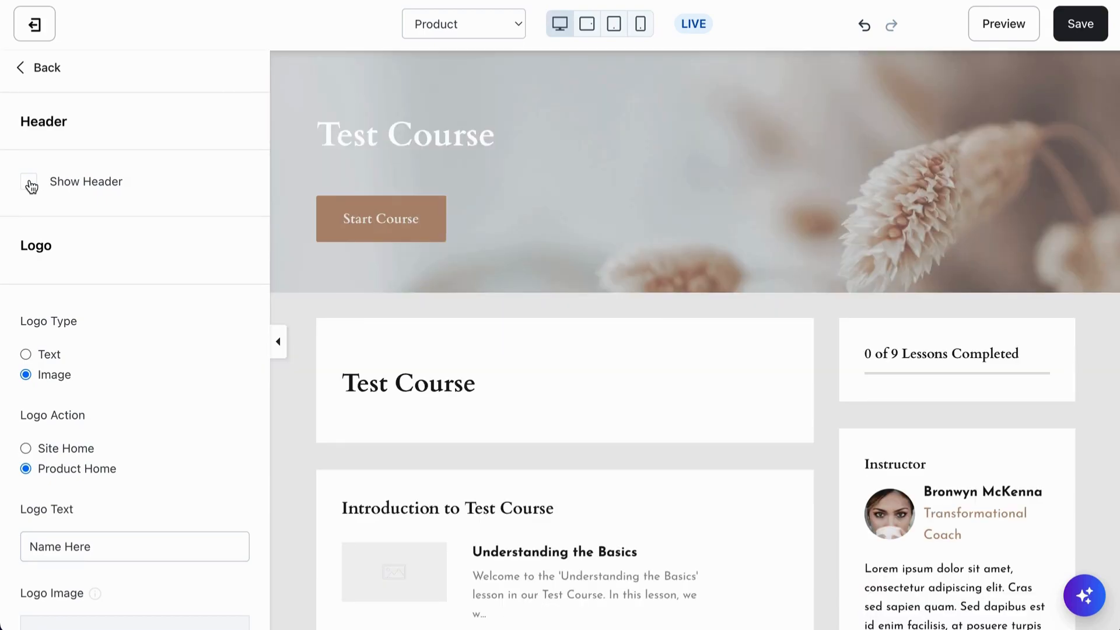
pyautogui.click(29, 182)
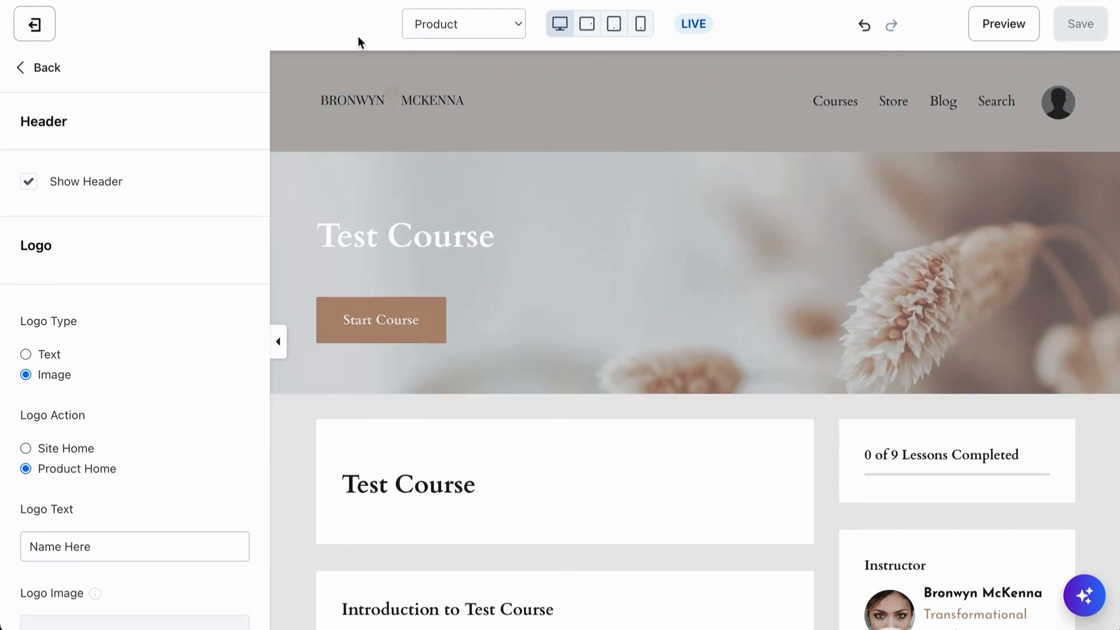
pyautogui.click(38, 69)
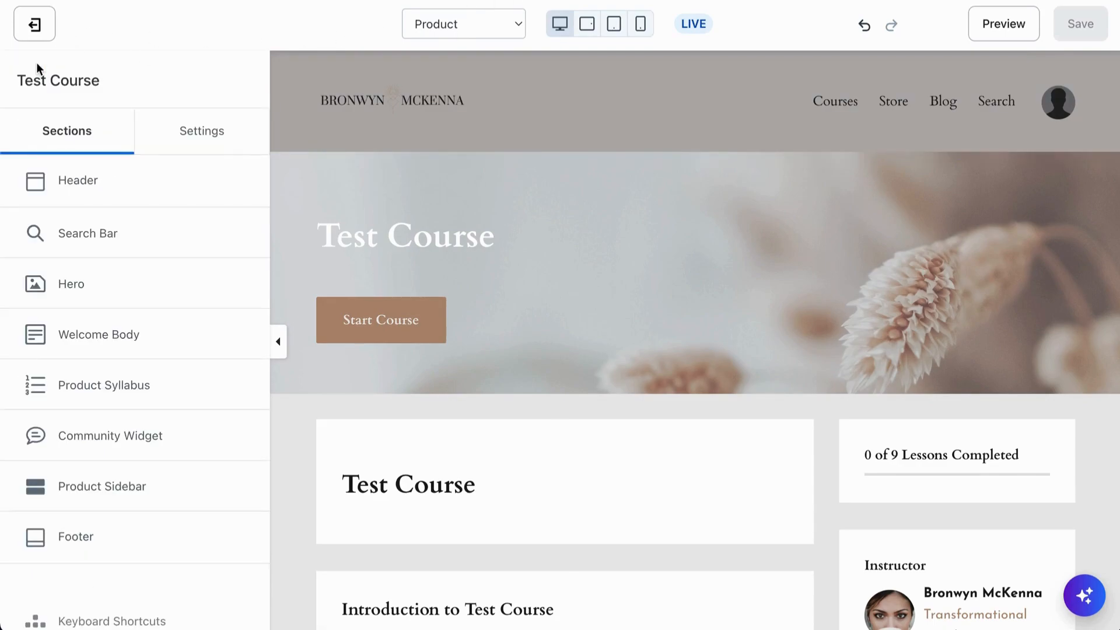
# - Exit the theme editor and expand the Test Course's installed templates to view them
pyautogui.click(35, 26)
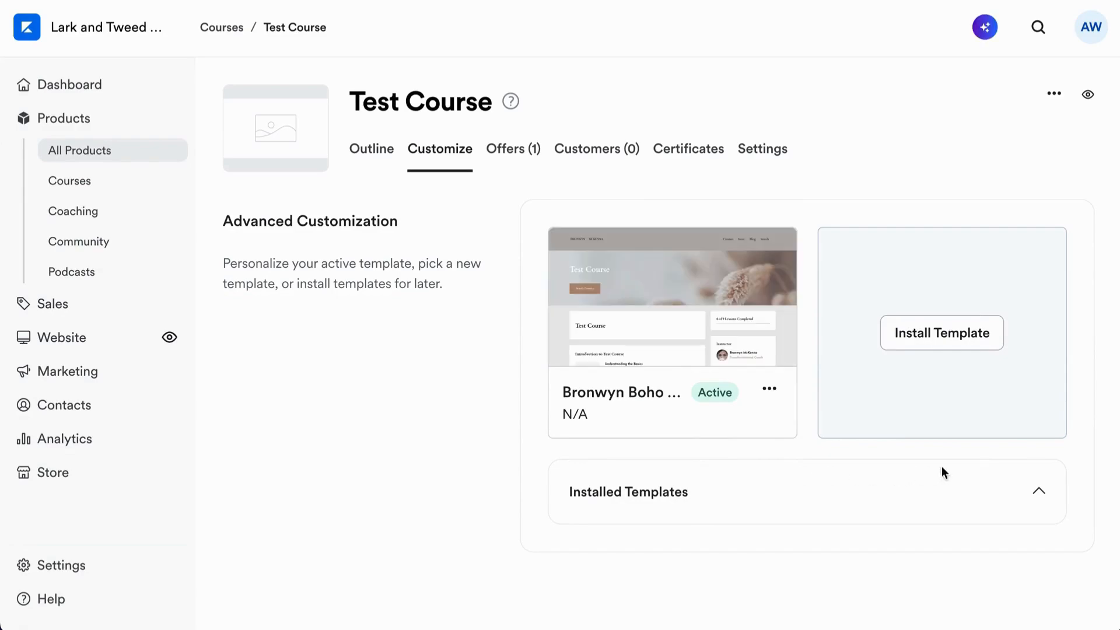
pyautogui.click(1040, 493)
pyautogui.scroll(-2, 846, 501)
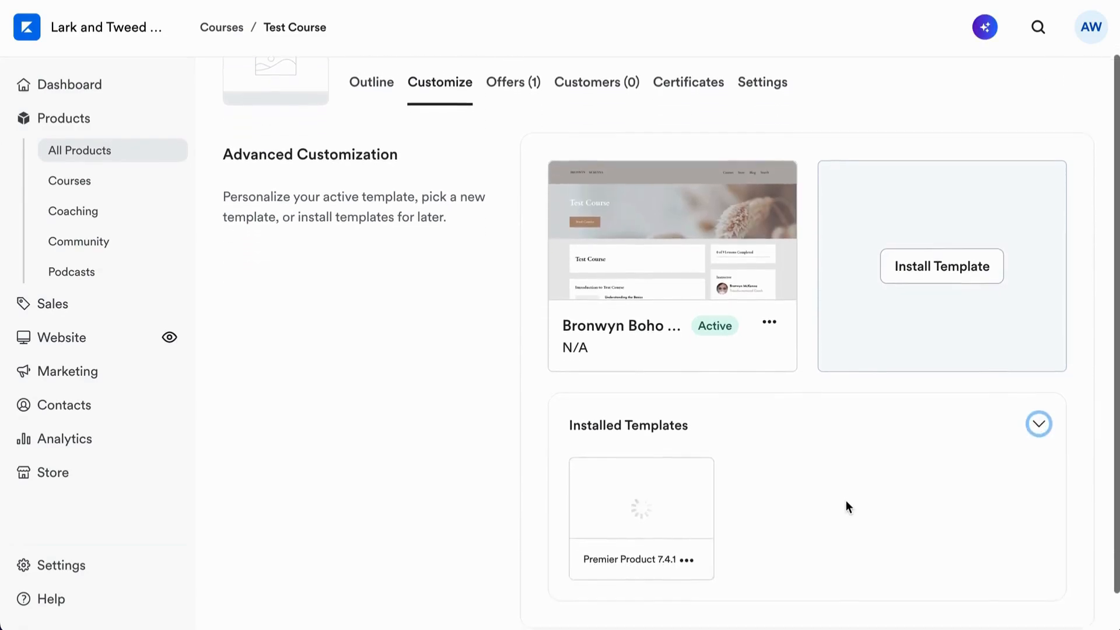
# - Open the course "Title of Course Here" from the courses list, look over its outline and go to its template customization page
pyautogui.click(82, 182)
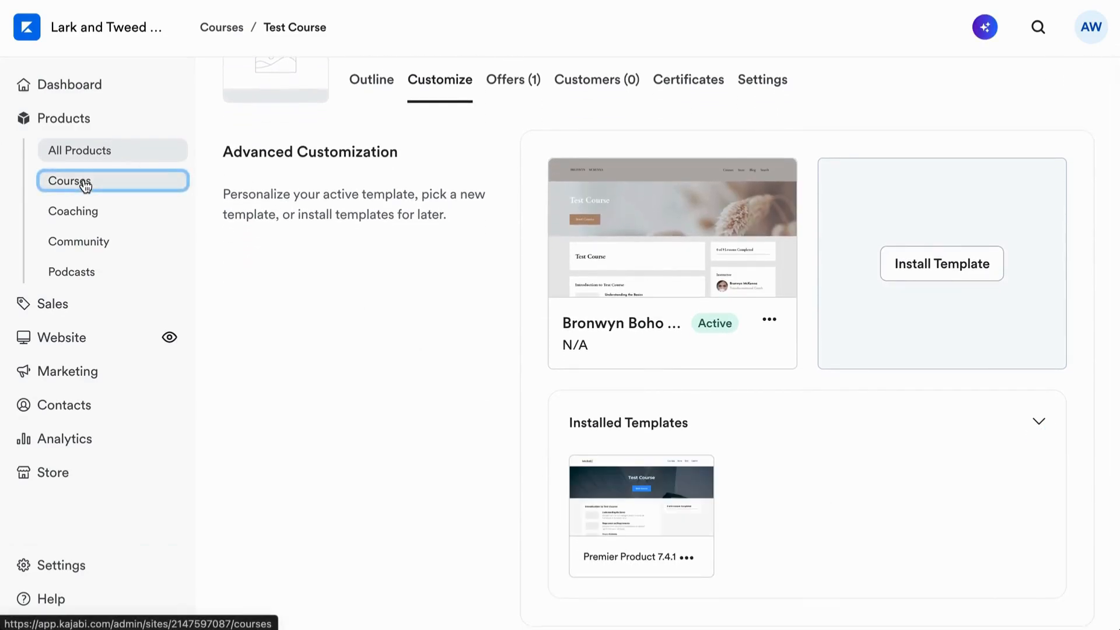
pyautogui.scroll(-3, 442, 466)
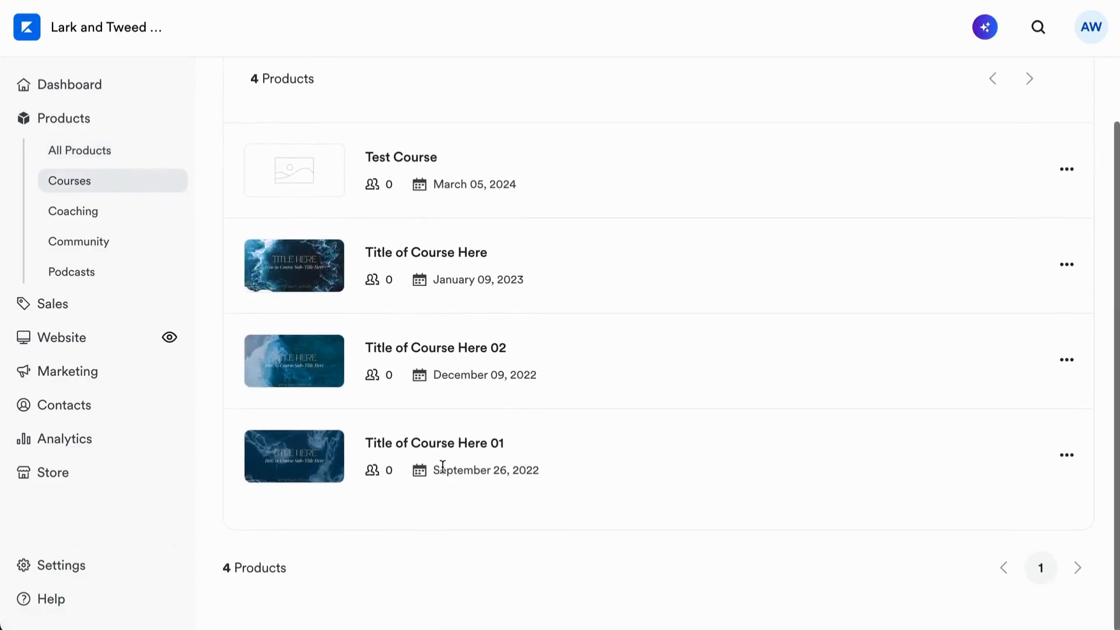
pyautogui.click(456, 257)
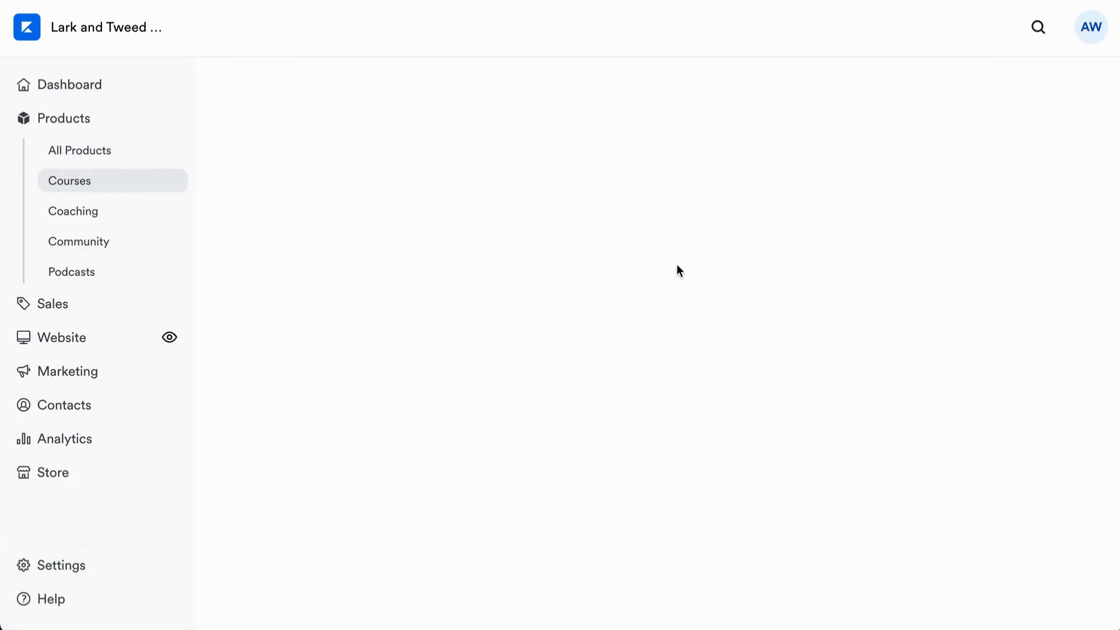
pyautogui.scroll(-8, 580, 499)
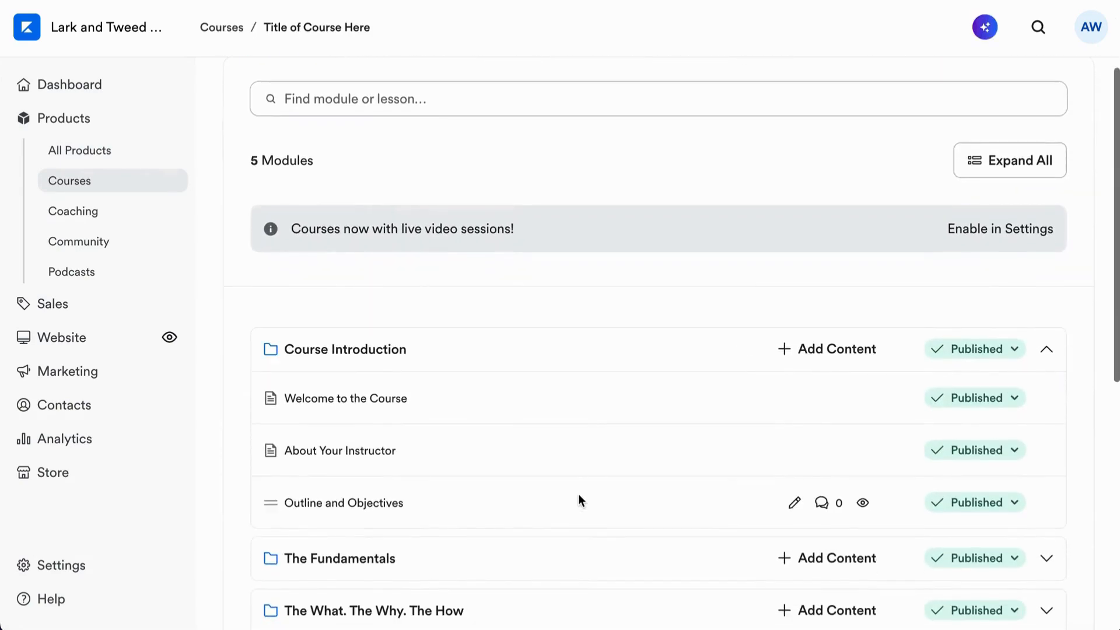
pyautogui.scroll(7, 579, 496)
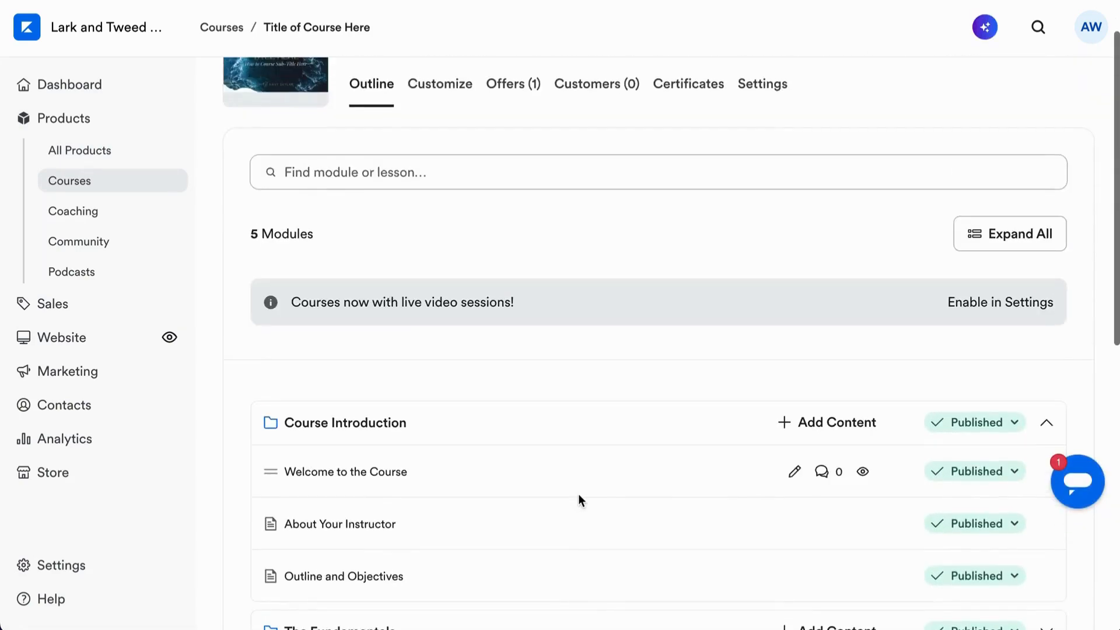
pyautogui.click(447, 88)
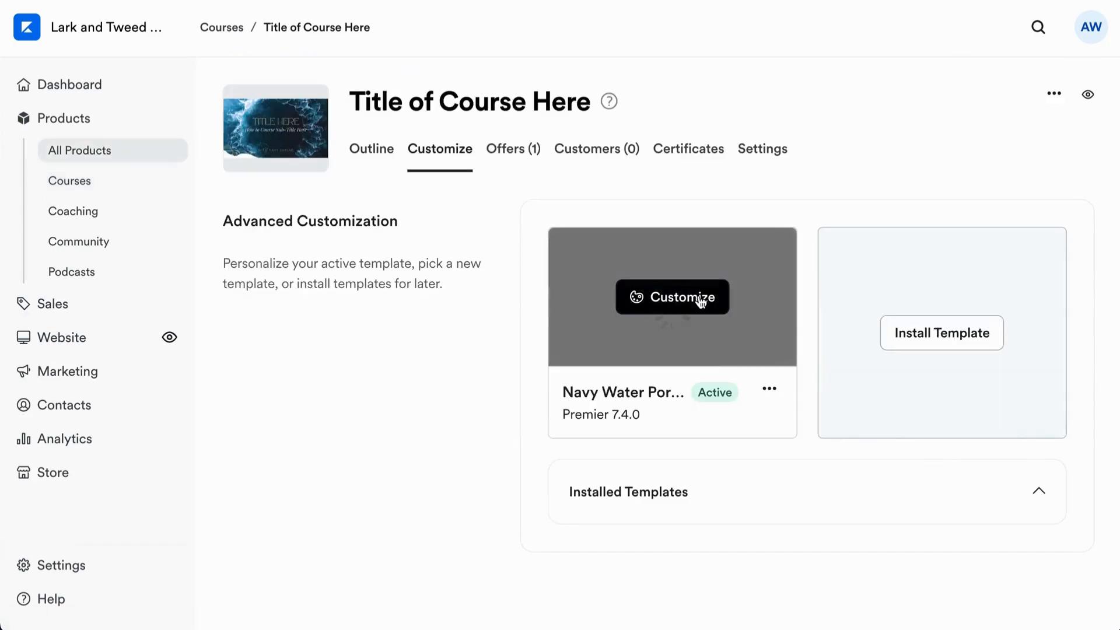
# - Open the course's active template in the theme editor and look through its product page preview
pyautogui.click(701, 304)
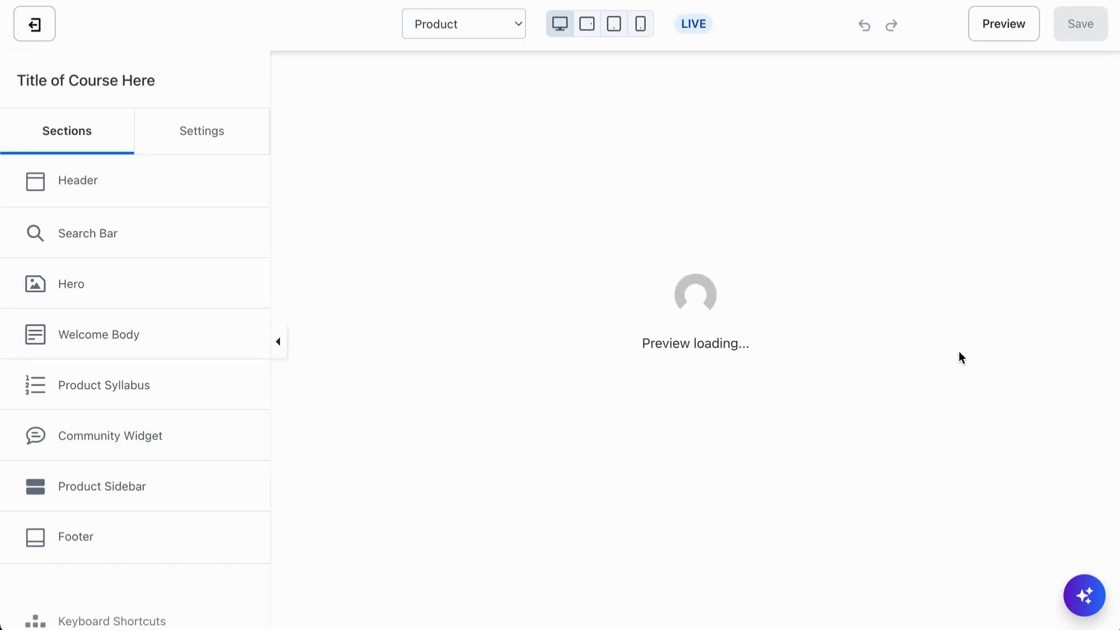
pyautogui.scroll(-9, 954, 475)
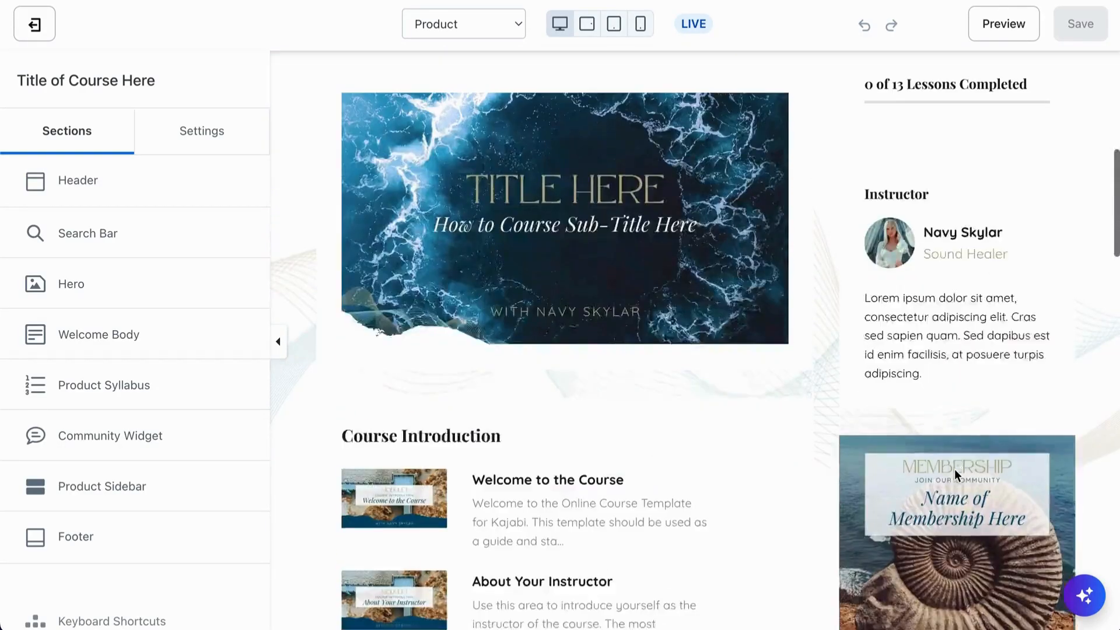
pyautogui.scroll(1, 957, 474)
pyautogui.scroll(8, 924, 227)
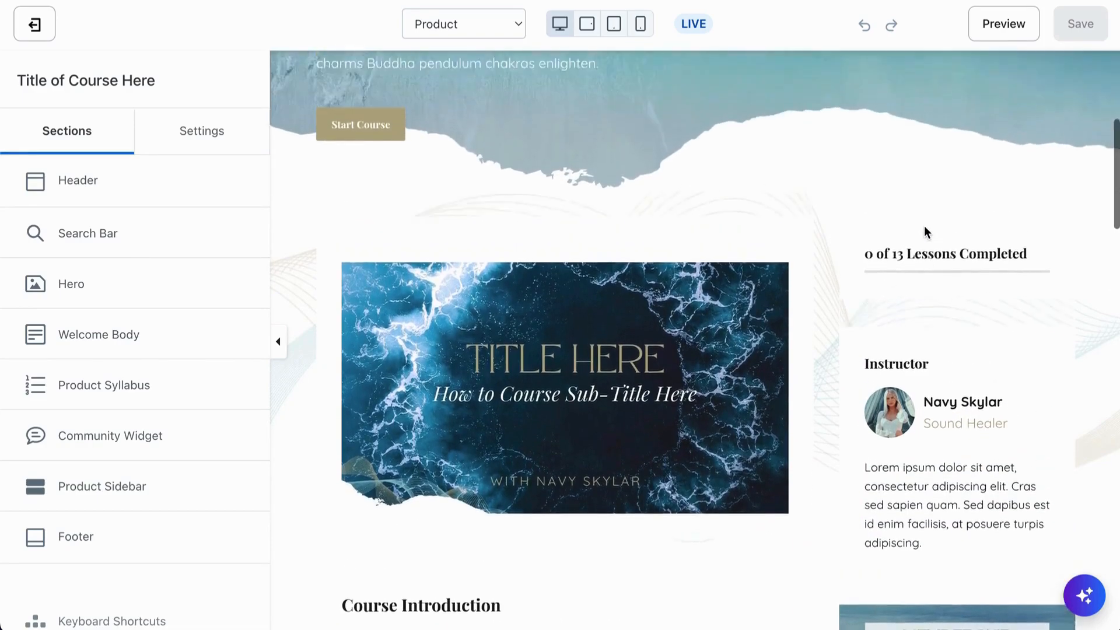
# - Switch the theme editor to the Post page and look through the lesson preview around the post player and downloads area
pyautogui.click(523, 28)
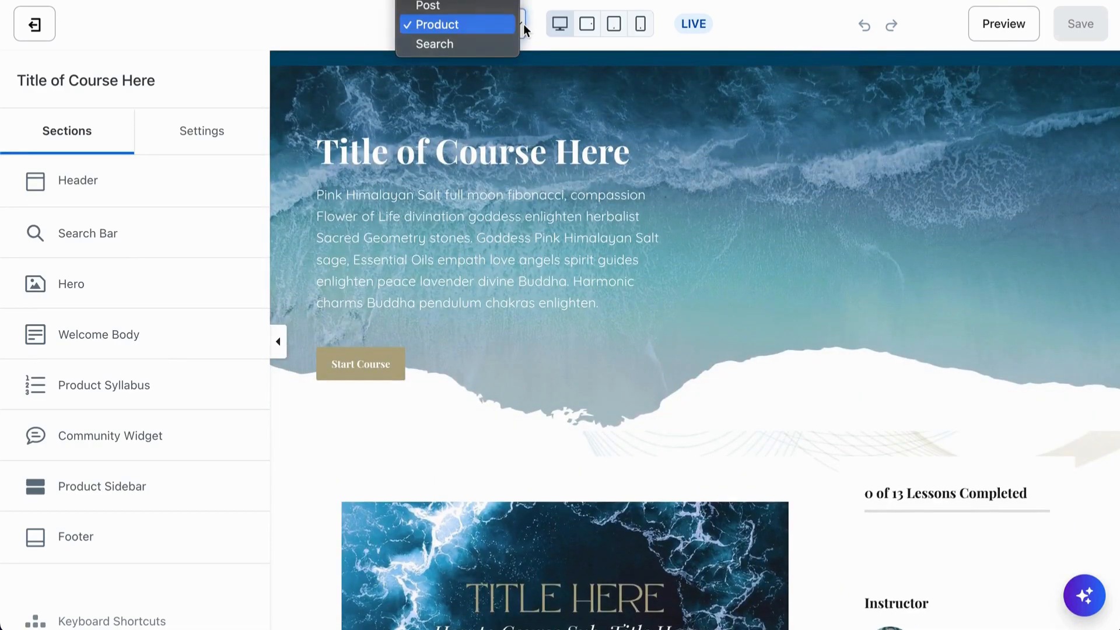
pyautogui.click(447, 6)
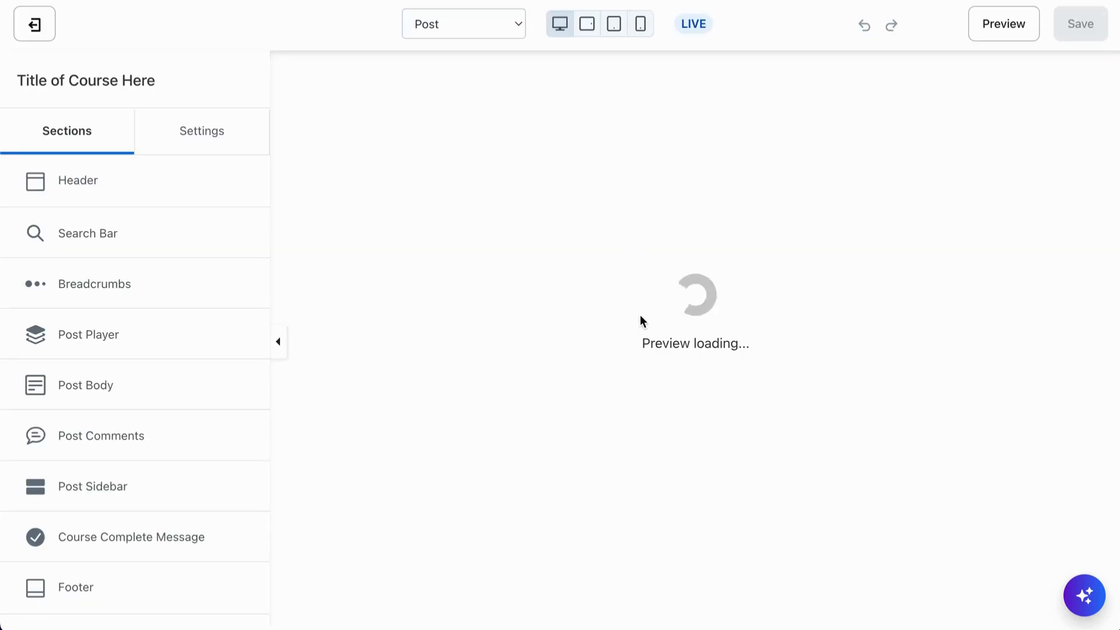
pyautogui.scroll(-7, 639, 327)
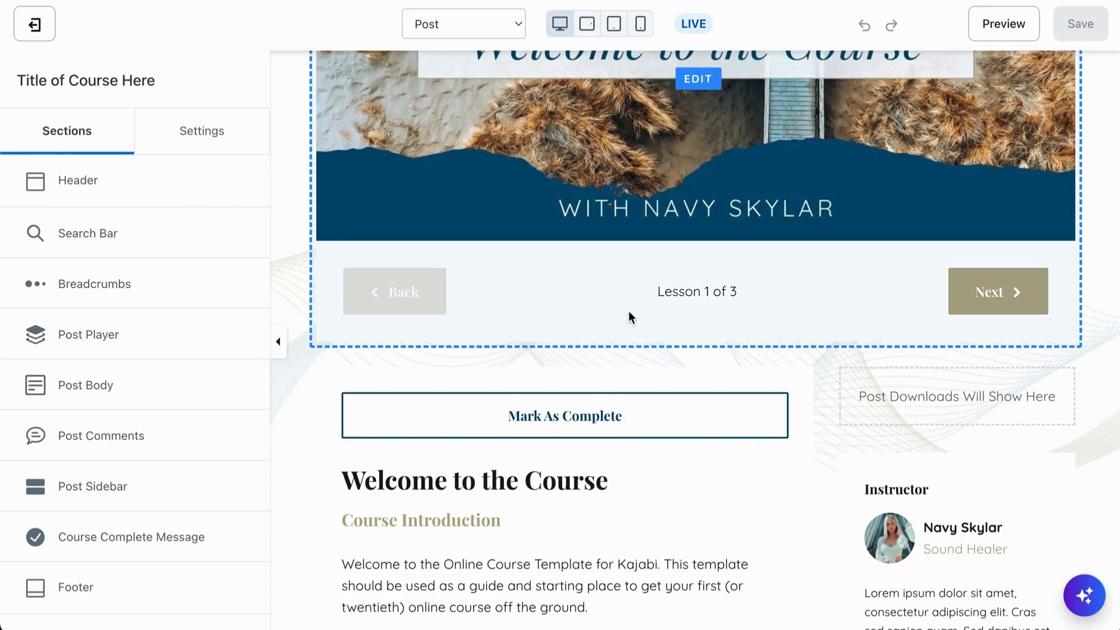
pyautogui.scroll(2, 631, 316)
pyautogui.scroll(-5, 631, 317)
pyautogui.scroll(3, 630, 318)
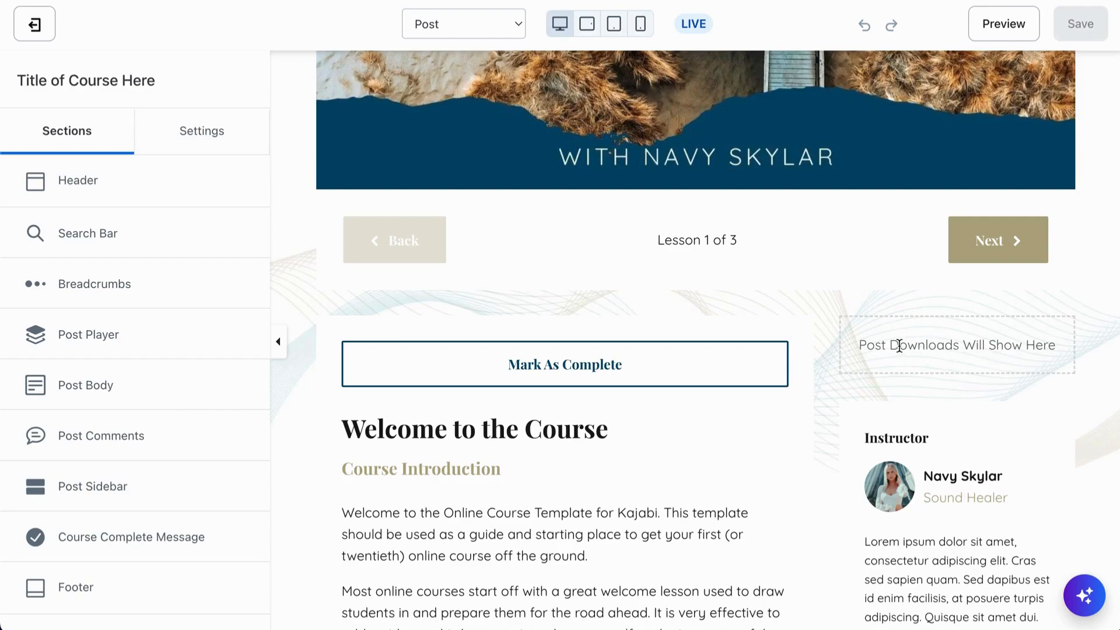
# - View the template's Typography and Color Scheme settings, and return to the settings list
pyautogui.click(192, 135)
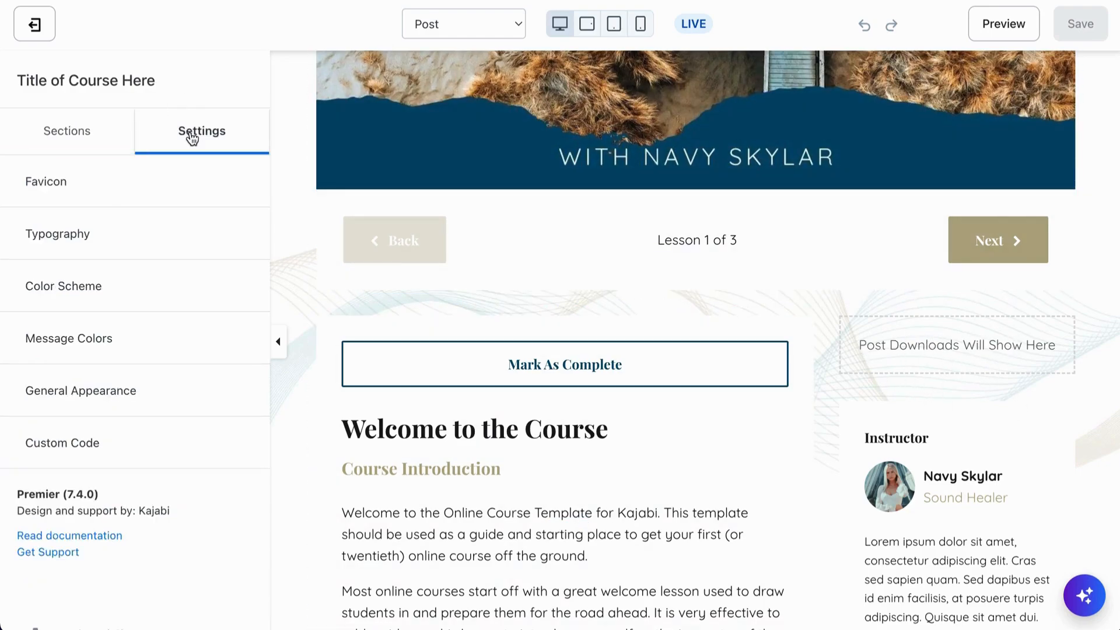
pyautogui.click(72, 233)
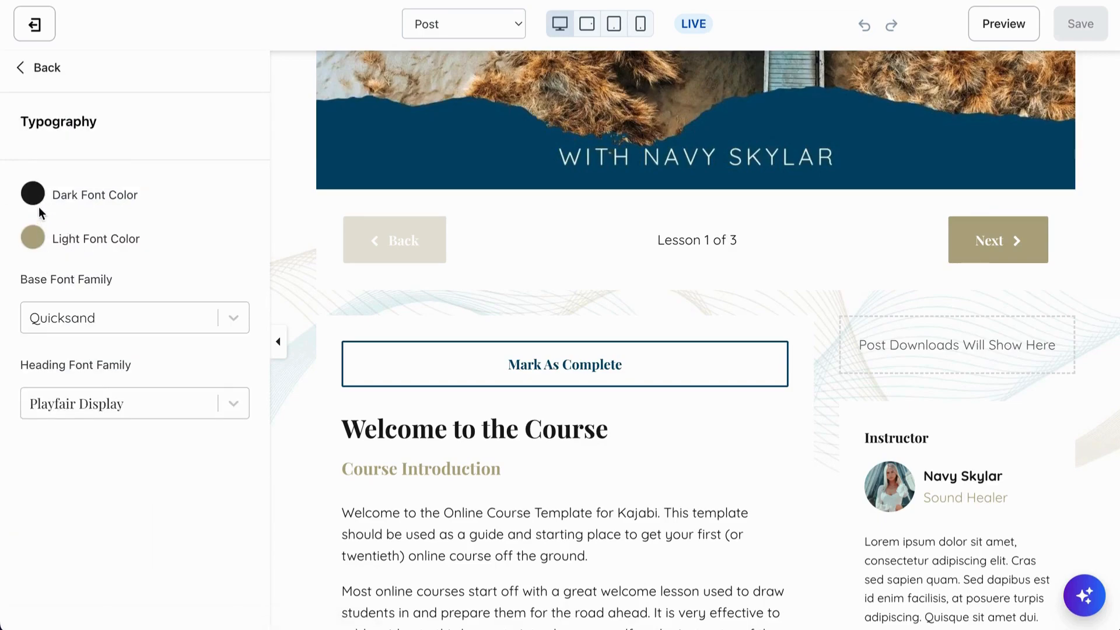
pyautogui.click(44, 70)
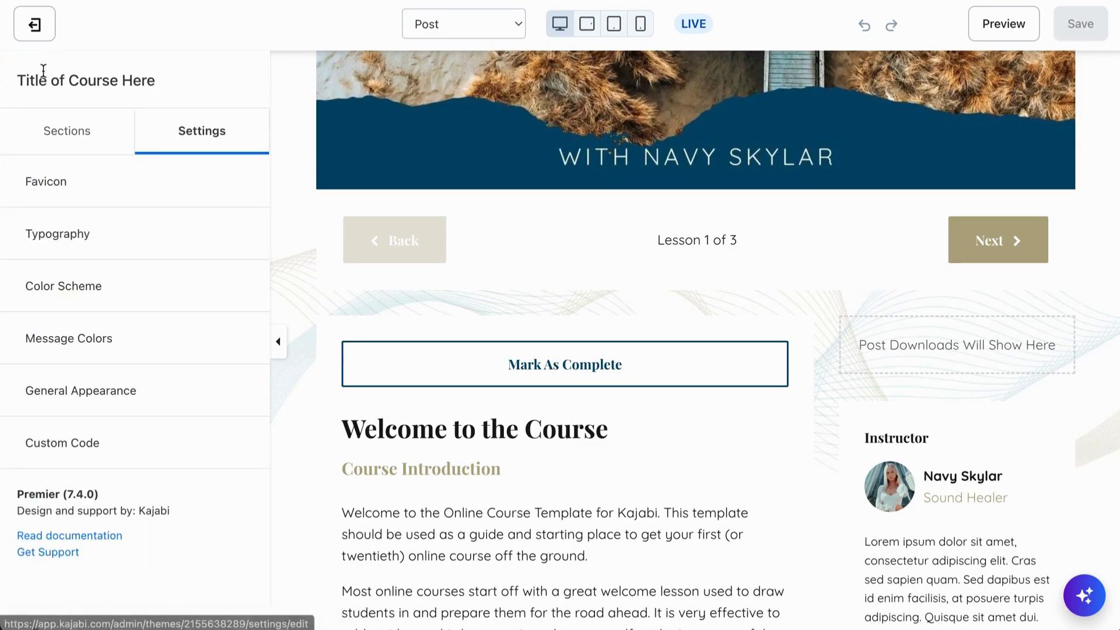
pyautogui.click(88, 292)
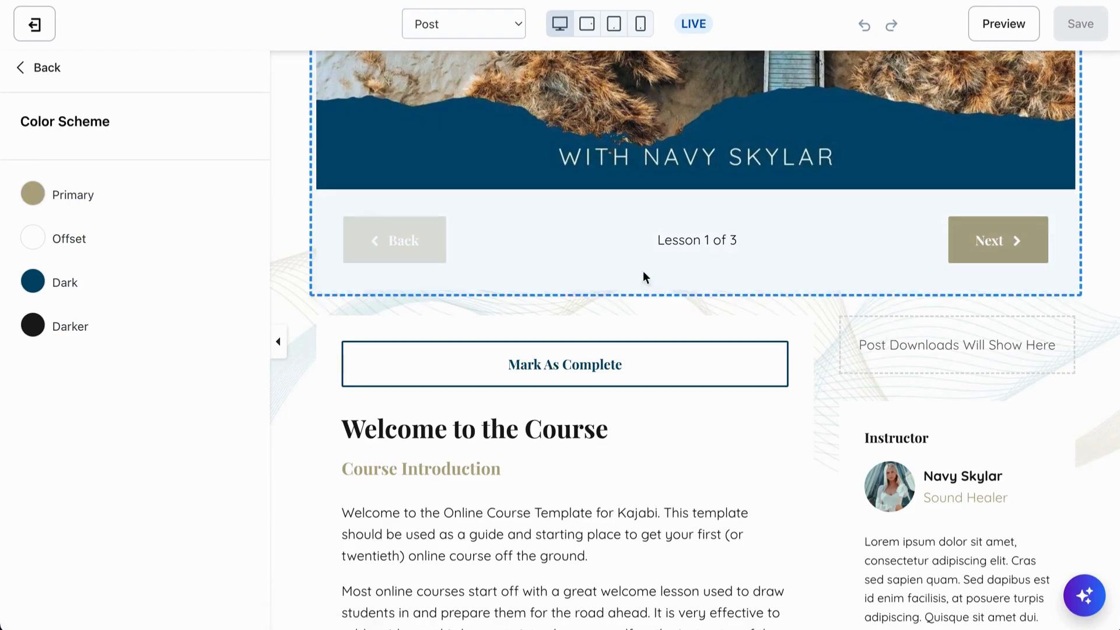
pyautogui.click(37, 69)
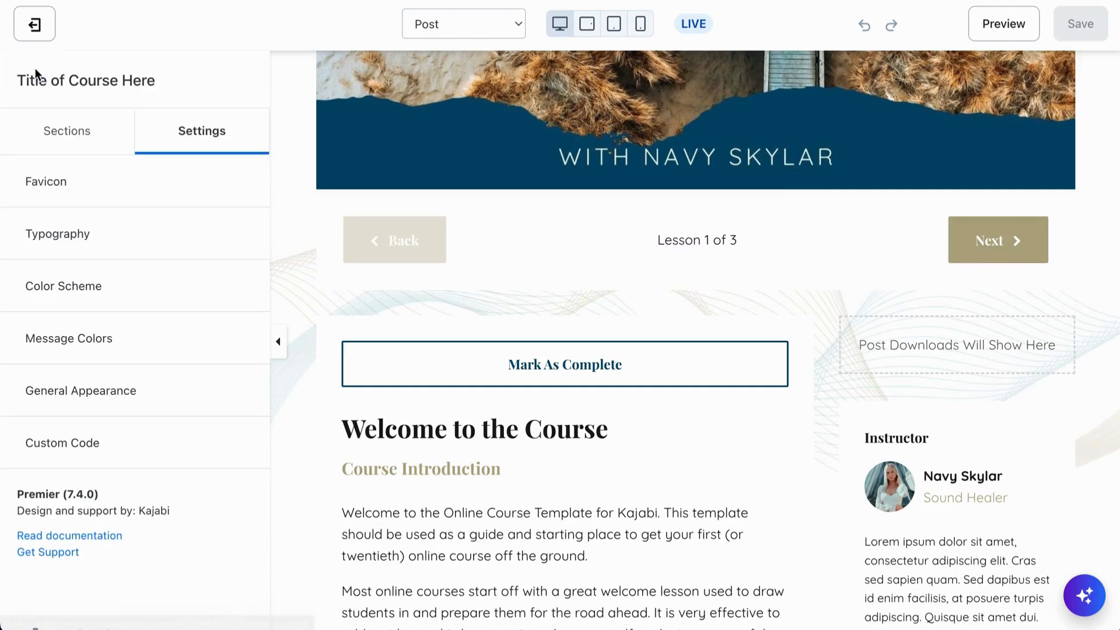
# - Return to the course's outline and view the content types that can be added to the Course Introduction module
pyautogui.click(35, 27)
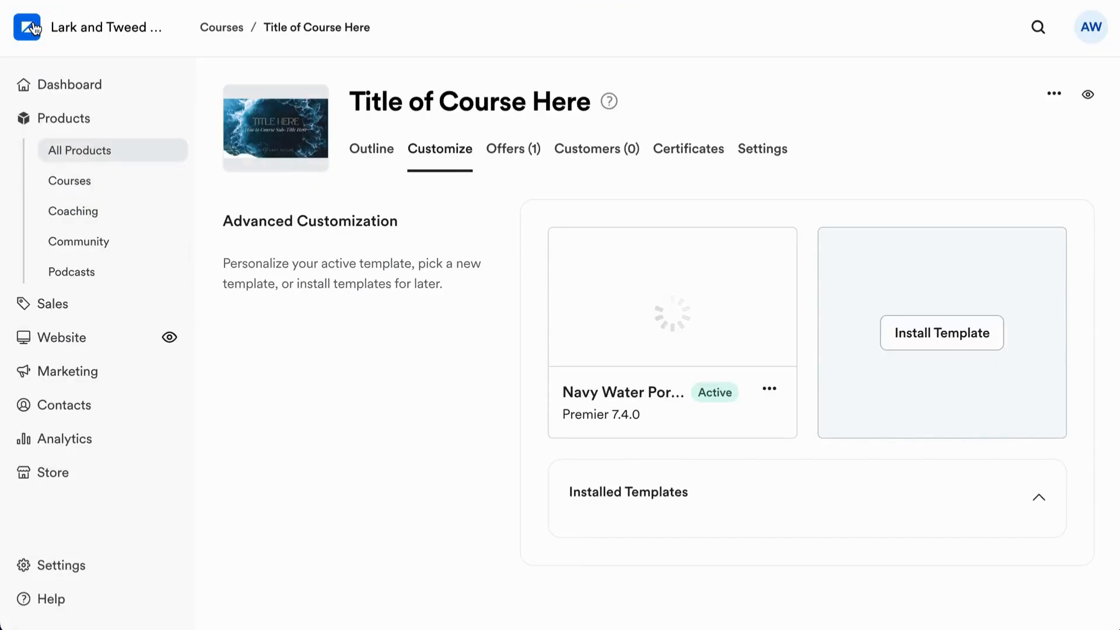
pyautogui.click(377, 165)
pyautogui.scroll(-3, 474, 374)
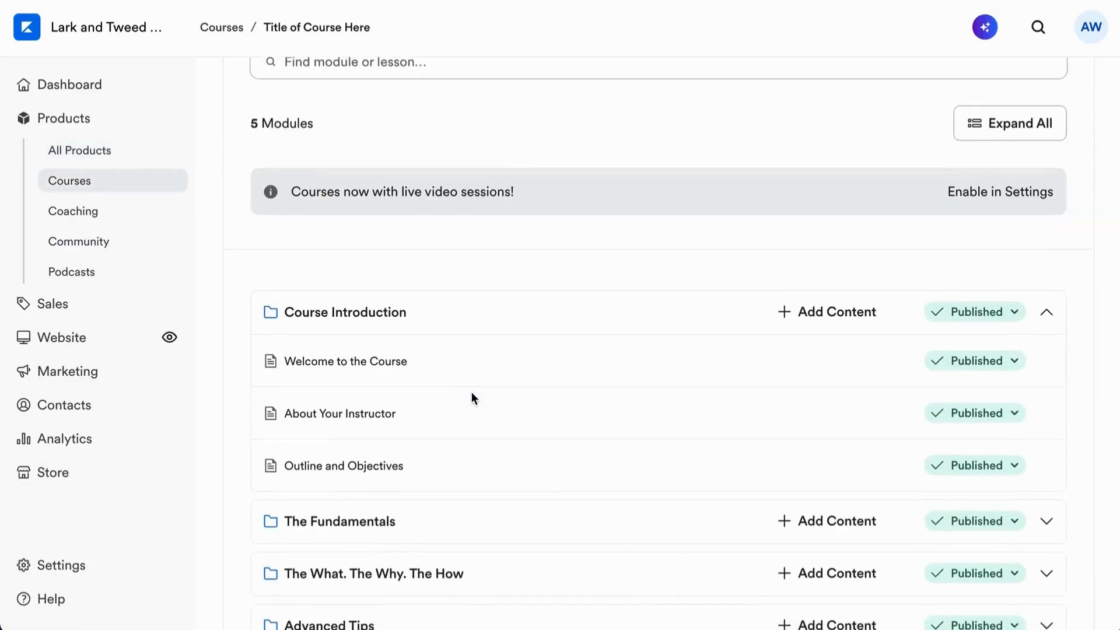
pyautogui.click(839, 301)
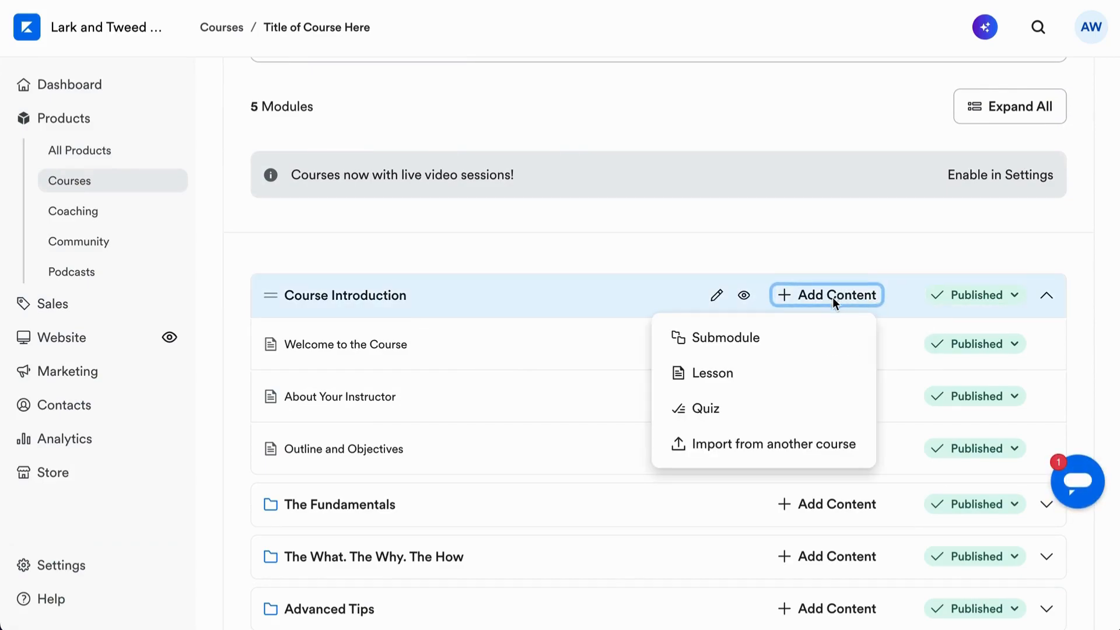
pyautogui.scroll(-2, 768, 370)
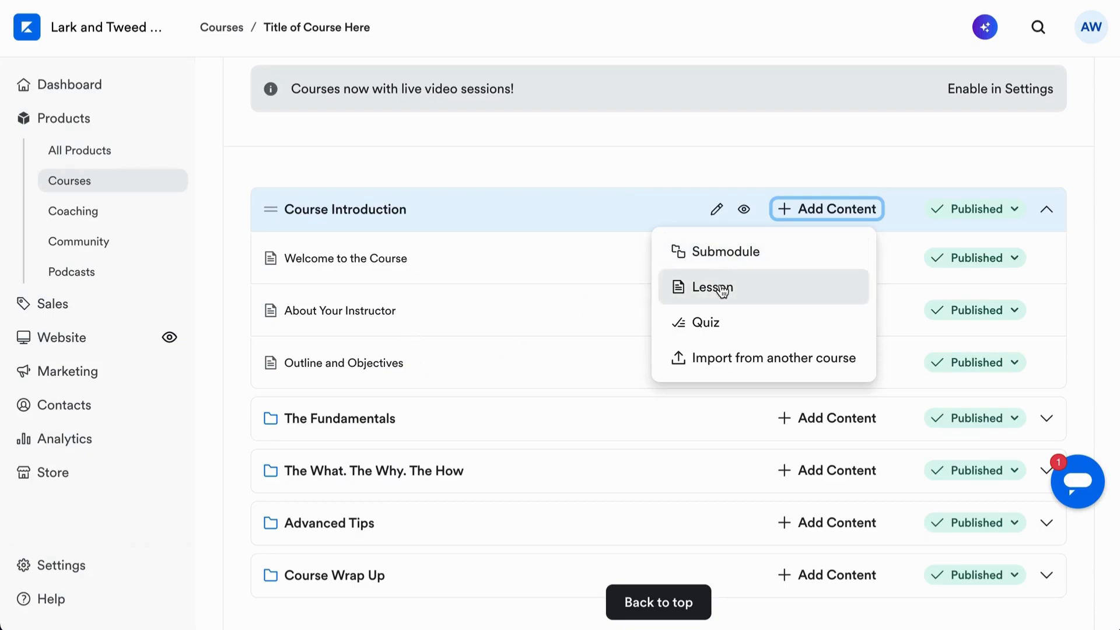
pyautogui.click(435, 262)
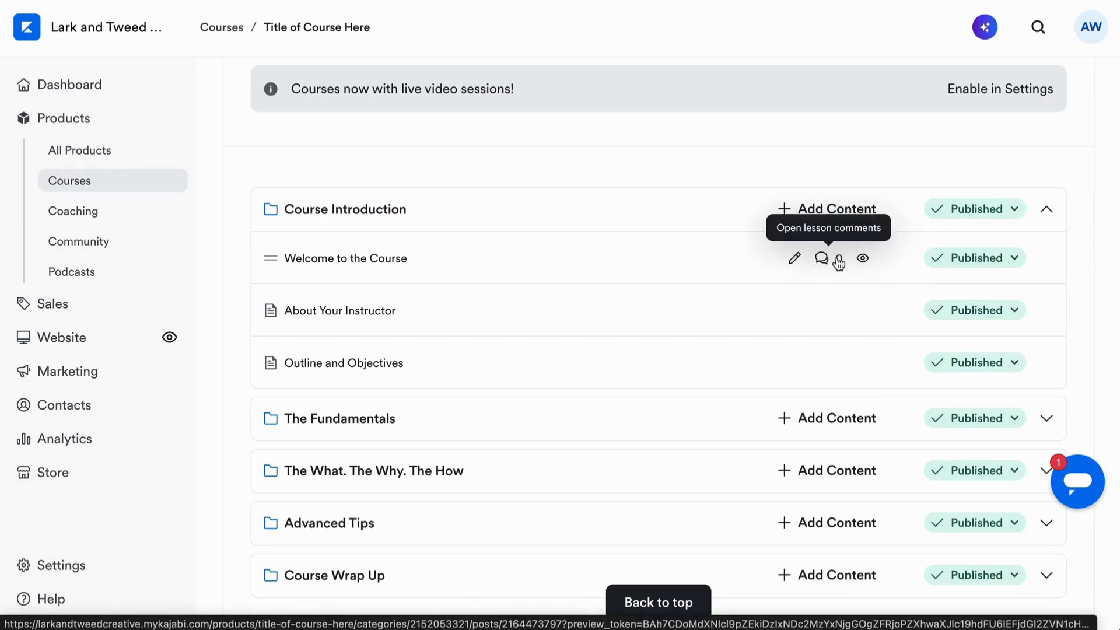
# - Open the "Welcome to the Course" lesson for editing and look over its media, text, comment, download and automation options
pyautogui.click(795, 259)
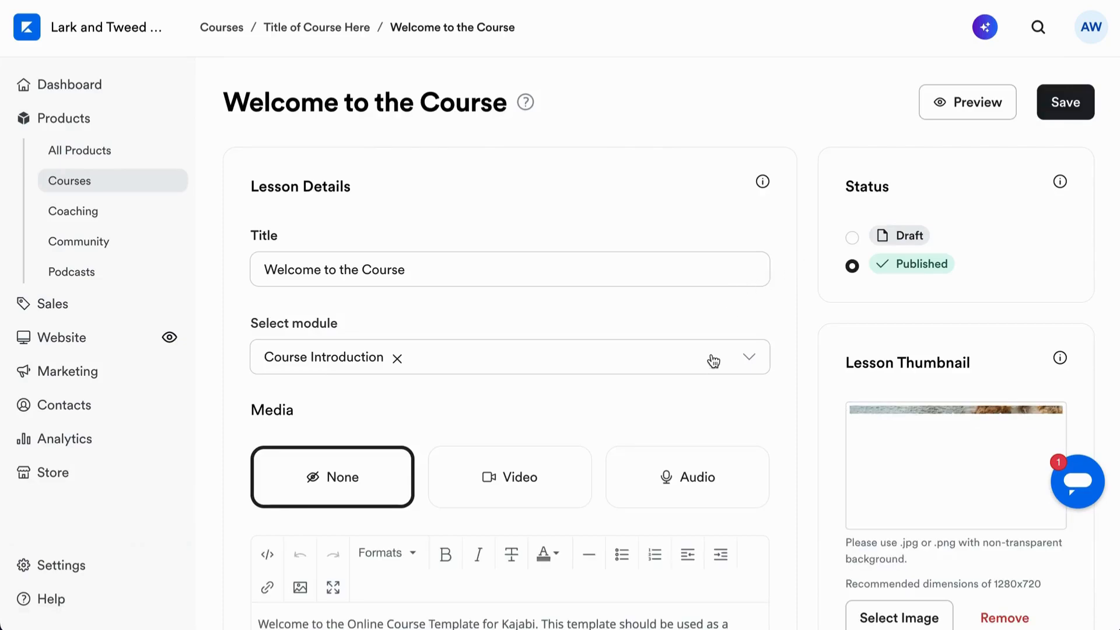
pyautogui.scroll(-3, 711, 367)
pyautogui.scroll(2, 710, 365)
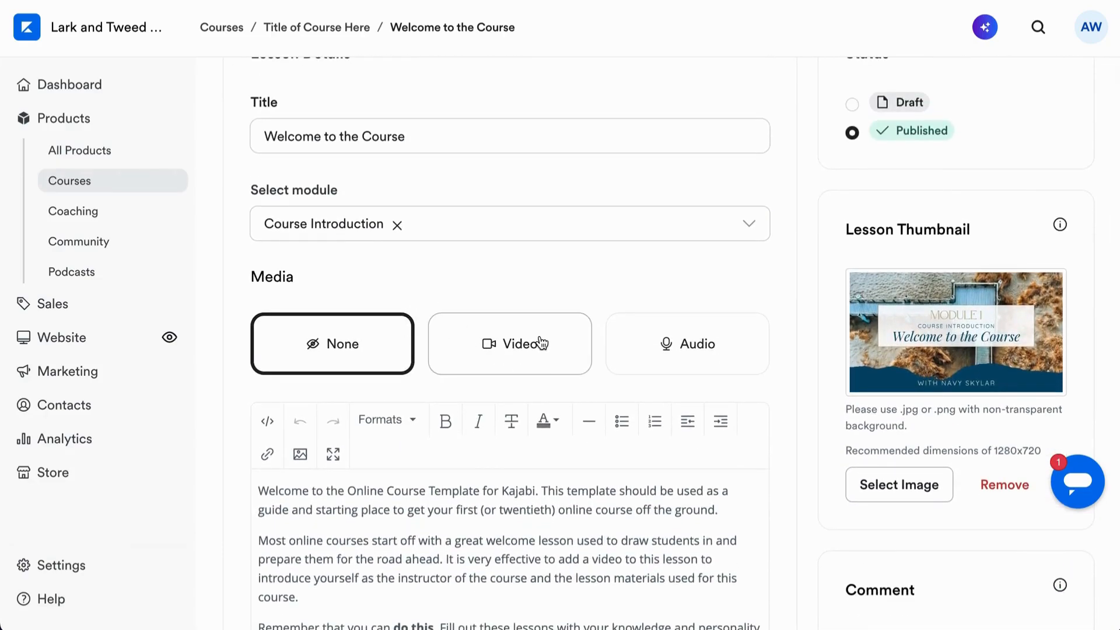
pyautogui.scroll(-3, 697, 343)
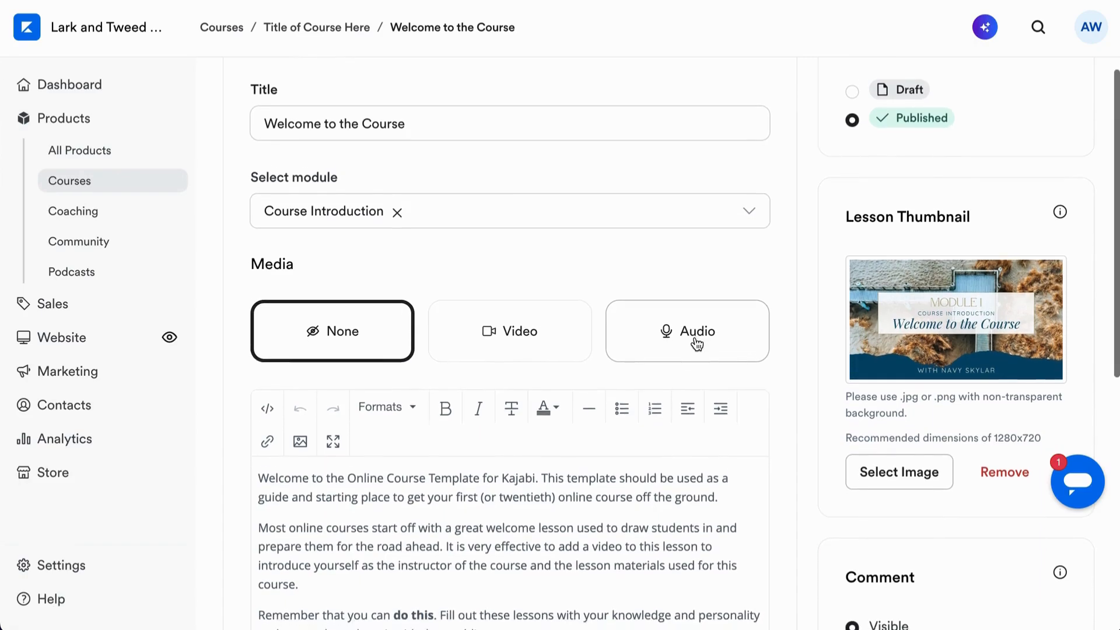
pyautogui.scroll(-2, 697, 343)
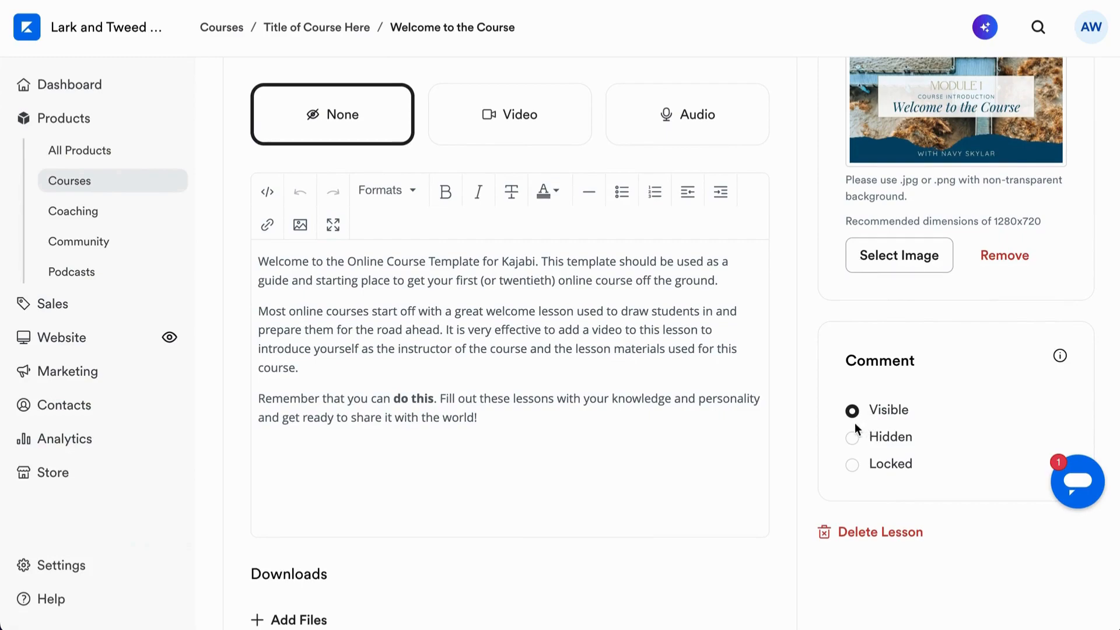
pyautogui.scroll(-6, 754, 451)
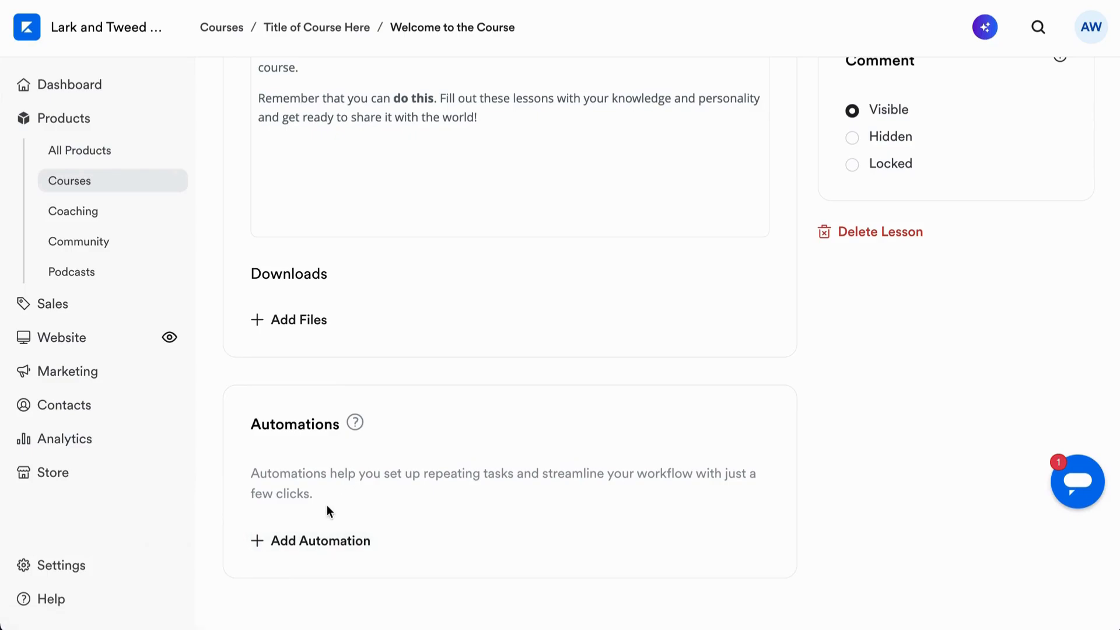
# - View the actions available for a new lesson-completed automation, and close the automation dialog without saving
pyautogui.click(318, 542)
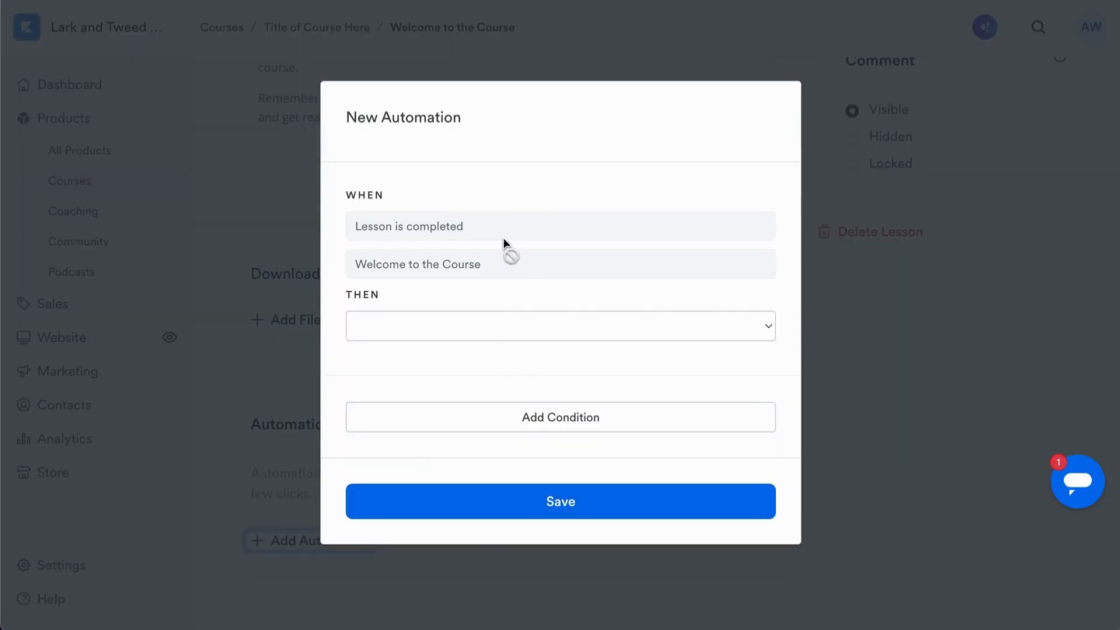
pyautogui.click(762, 327)
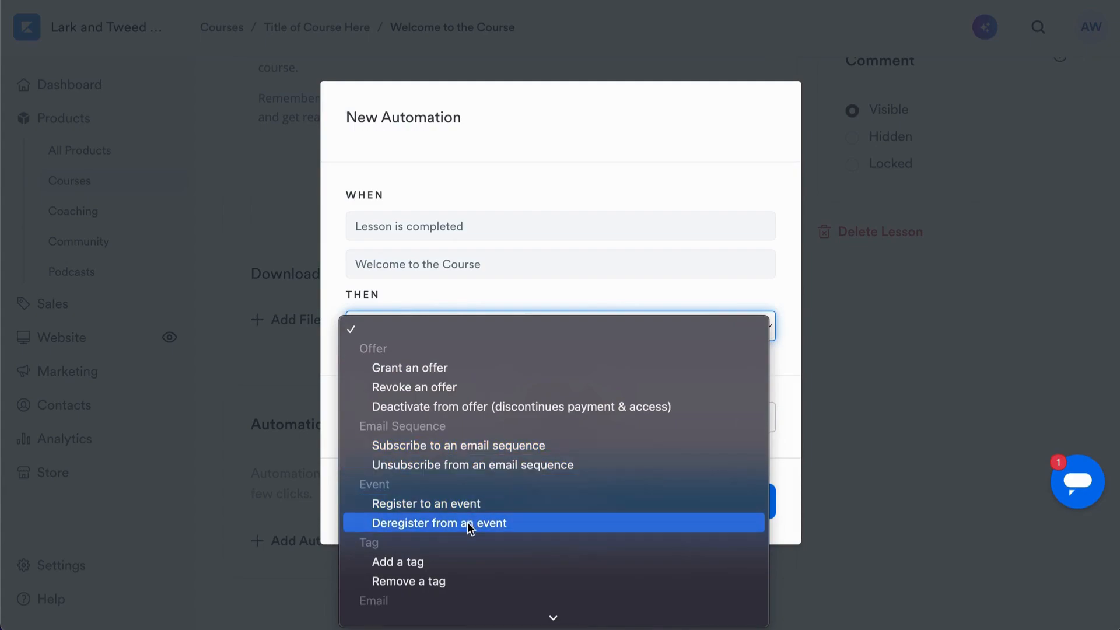
pyautogui.scroll(-3, 693, 498)
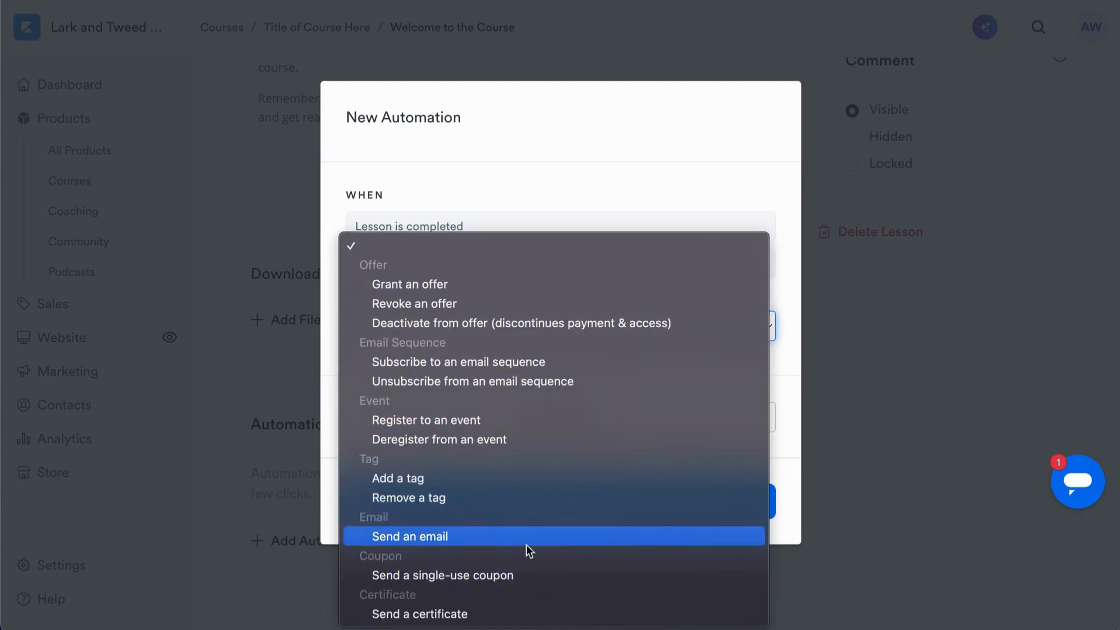
pyautogui.click(794, 407)
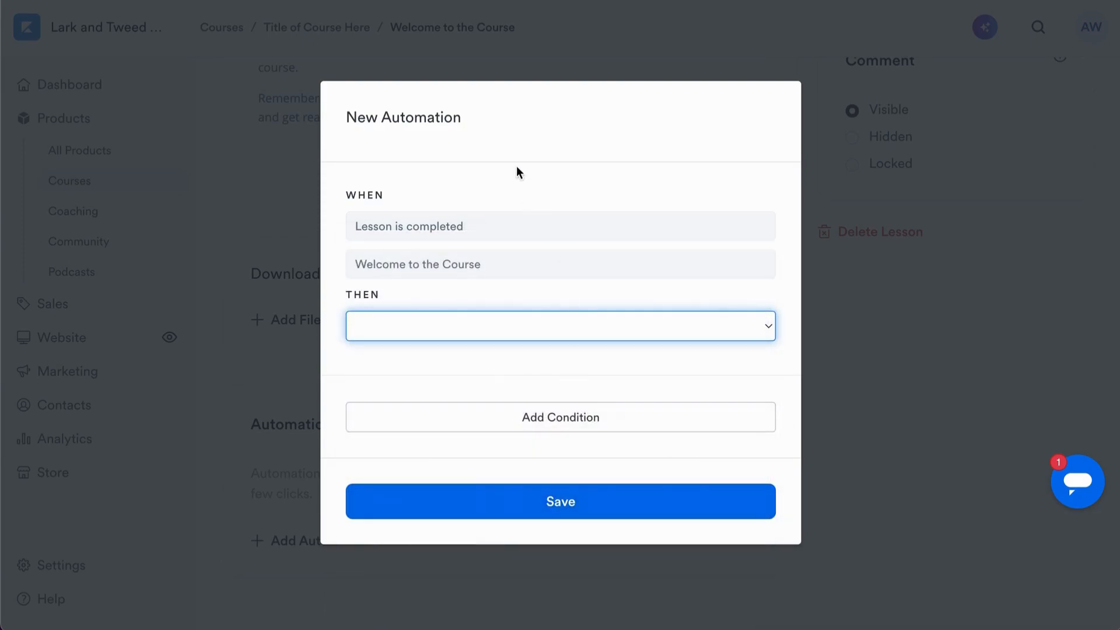
pyautogui.click(952, 220)
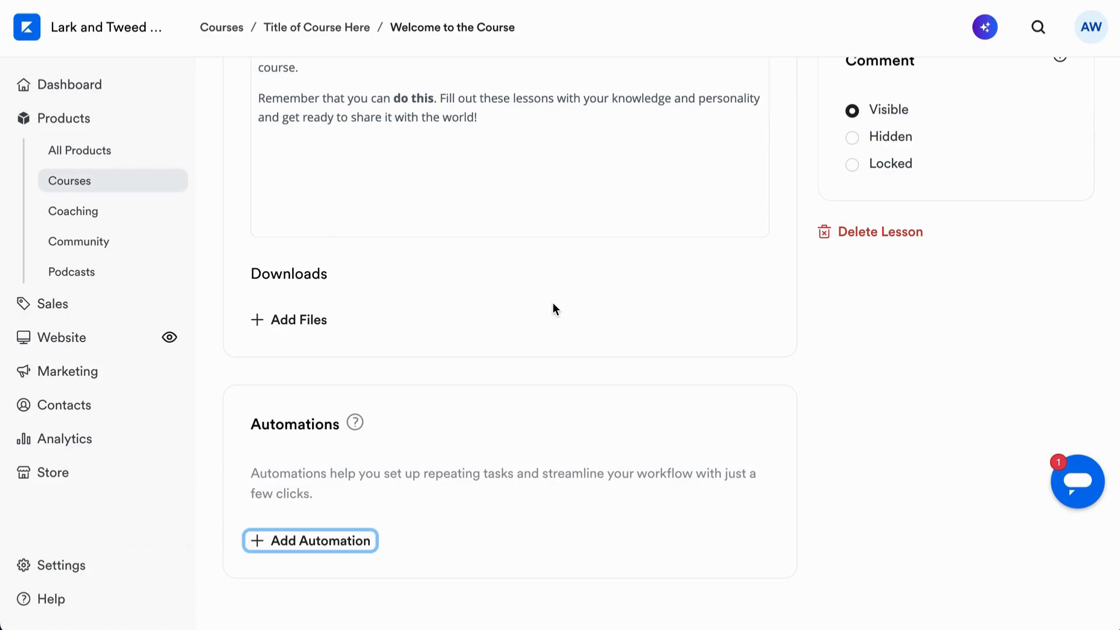
# - Save the "Welcome to the Course" lesson and go back to the course "Title of Course Here"
pyautogui.scroll(10, 554, 273)
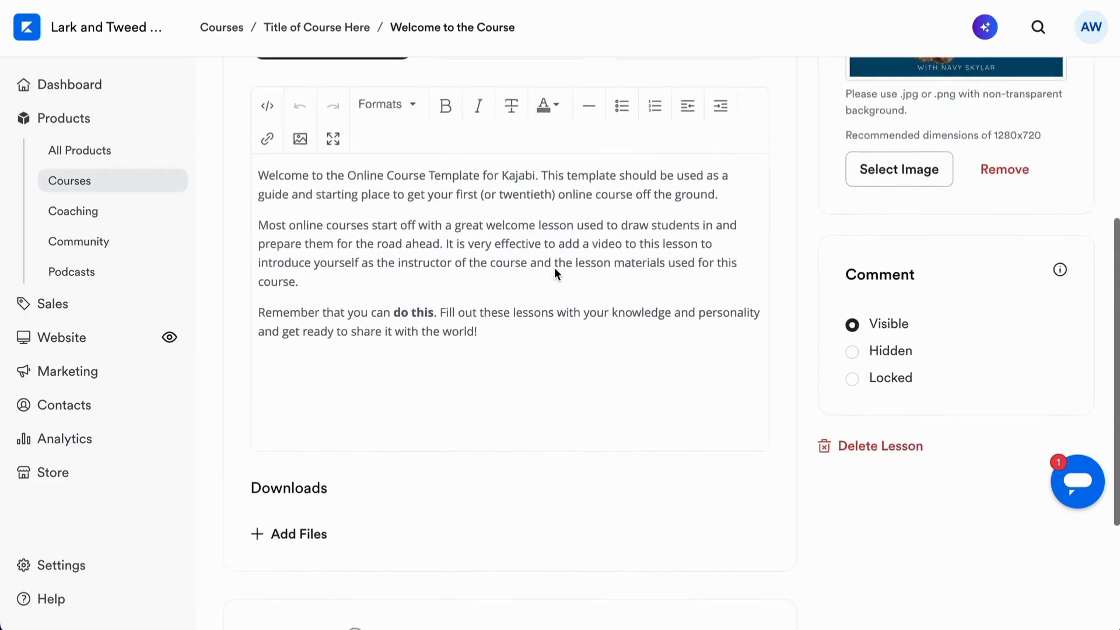
pyautogui.scroll(-1, 554, 267)
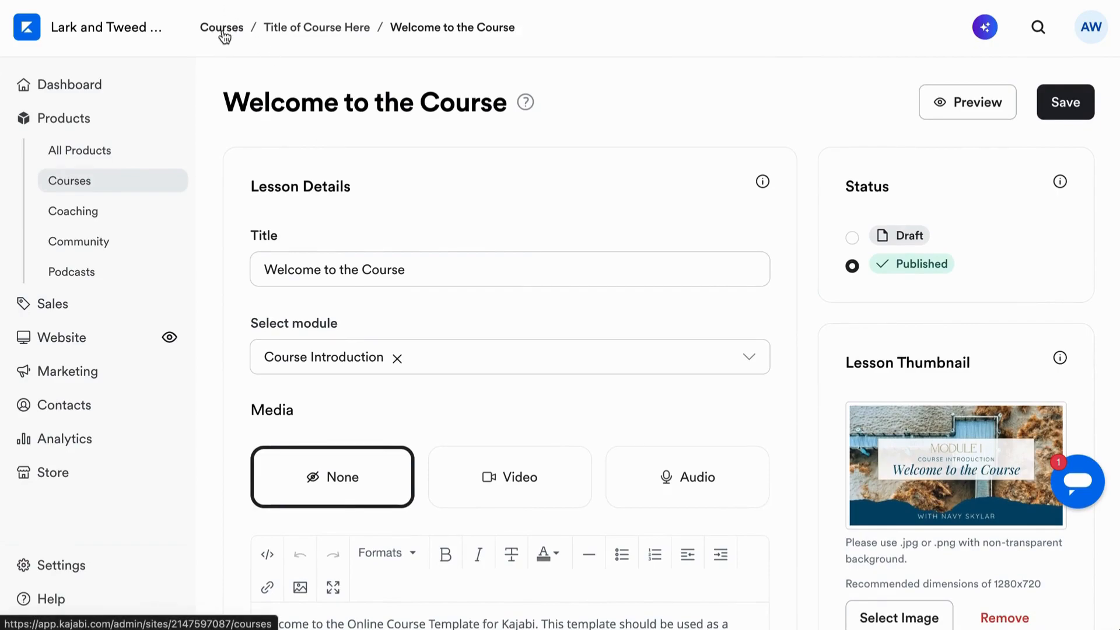
pyautogui.click(1062, 110)
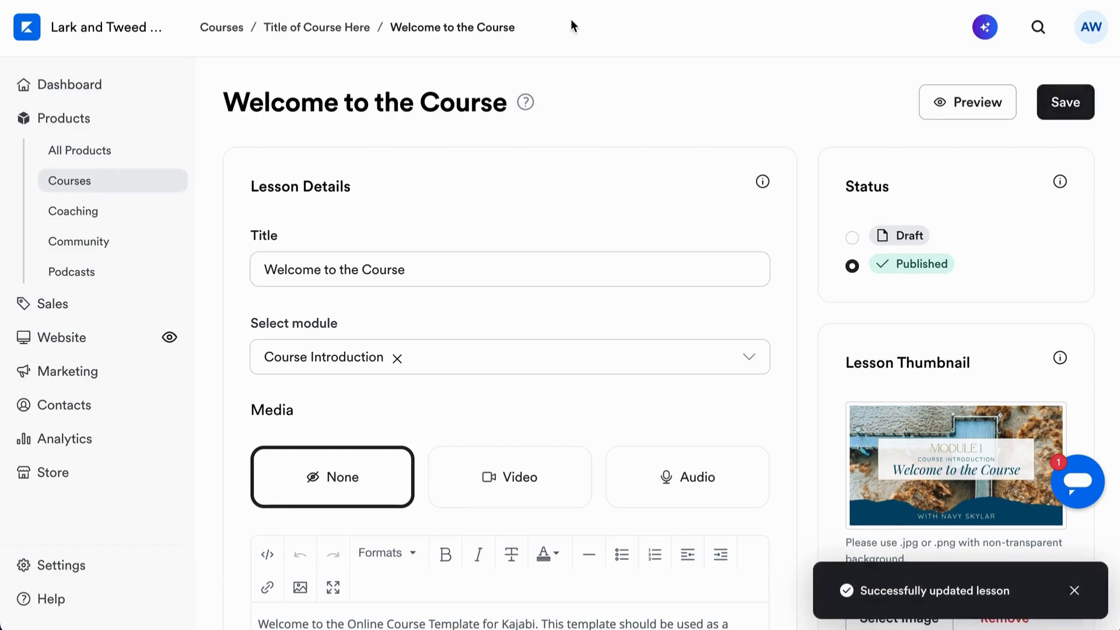
pyautogui.click(307, 27)
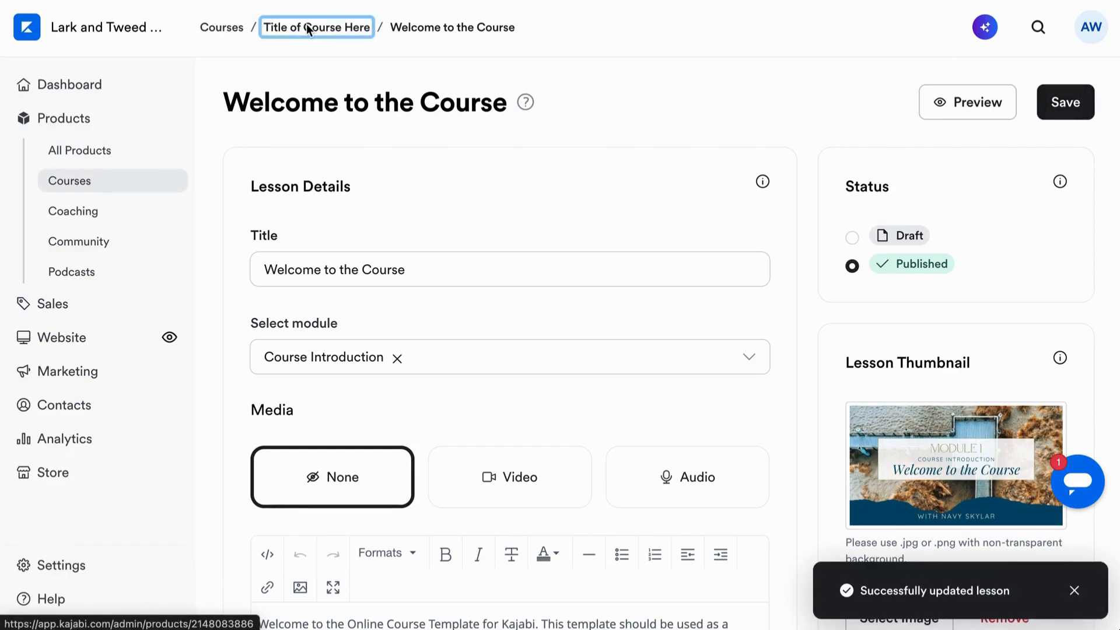